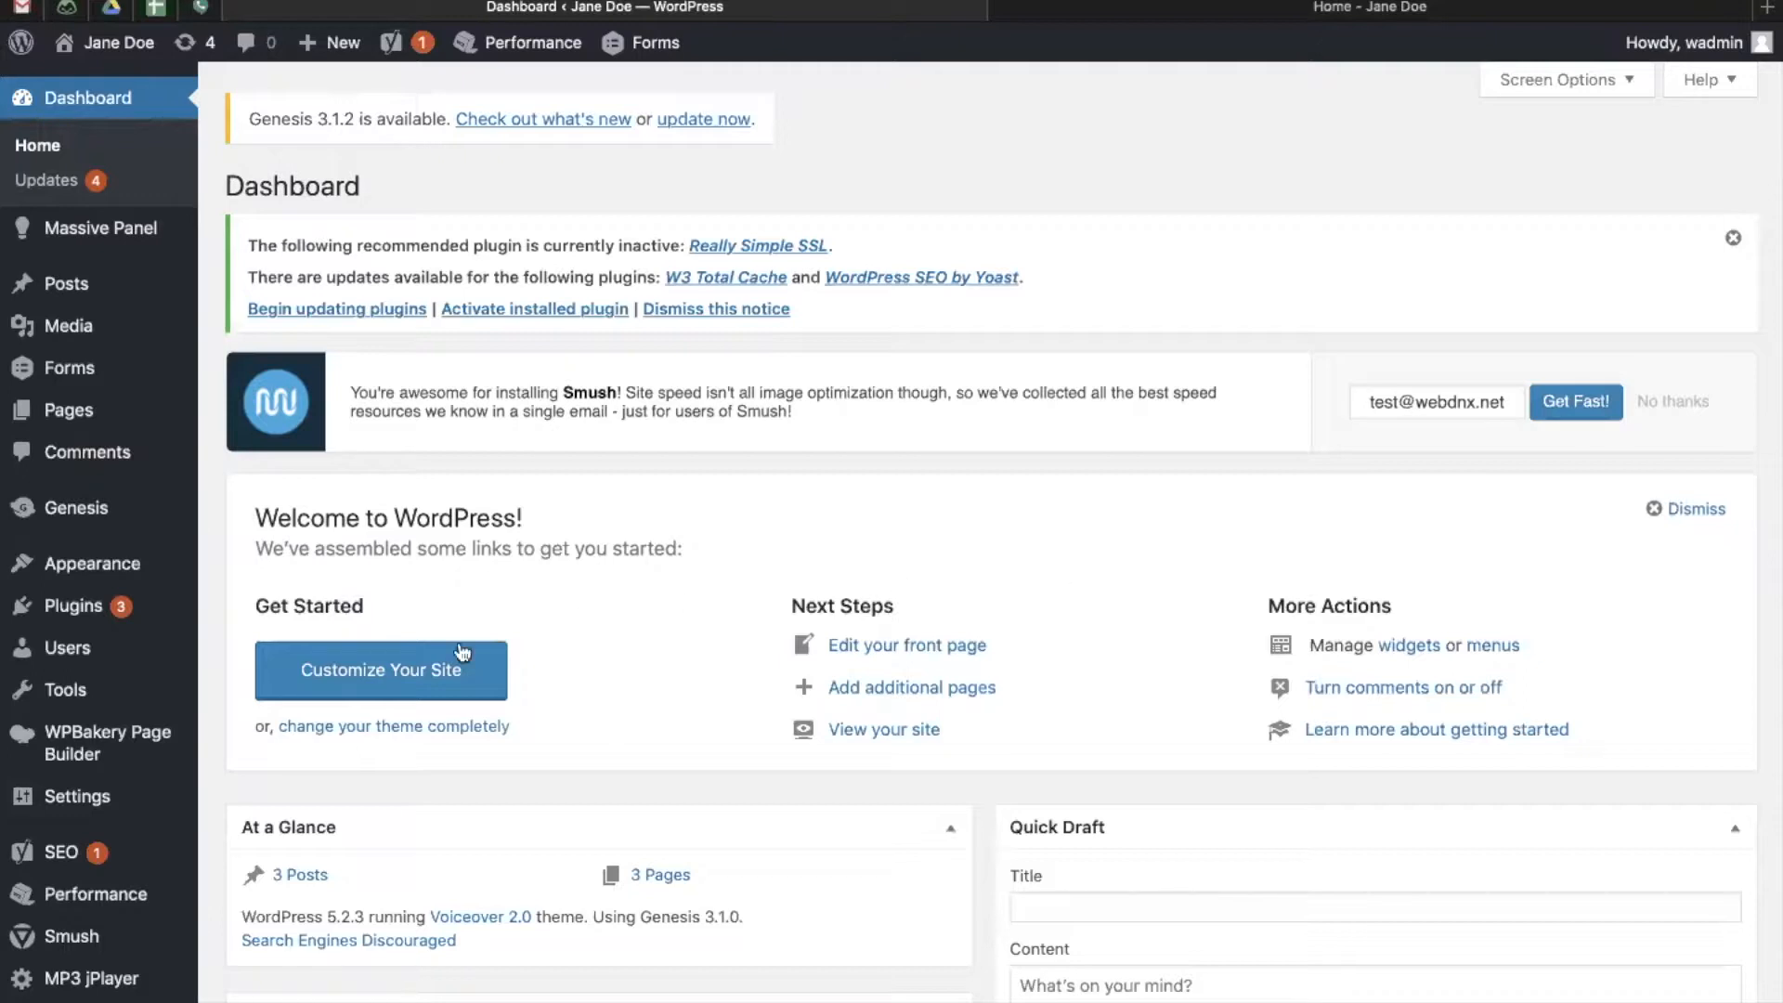
- Open the site's Widgets management page
mouse_move(175, 698)
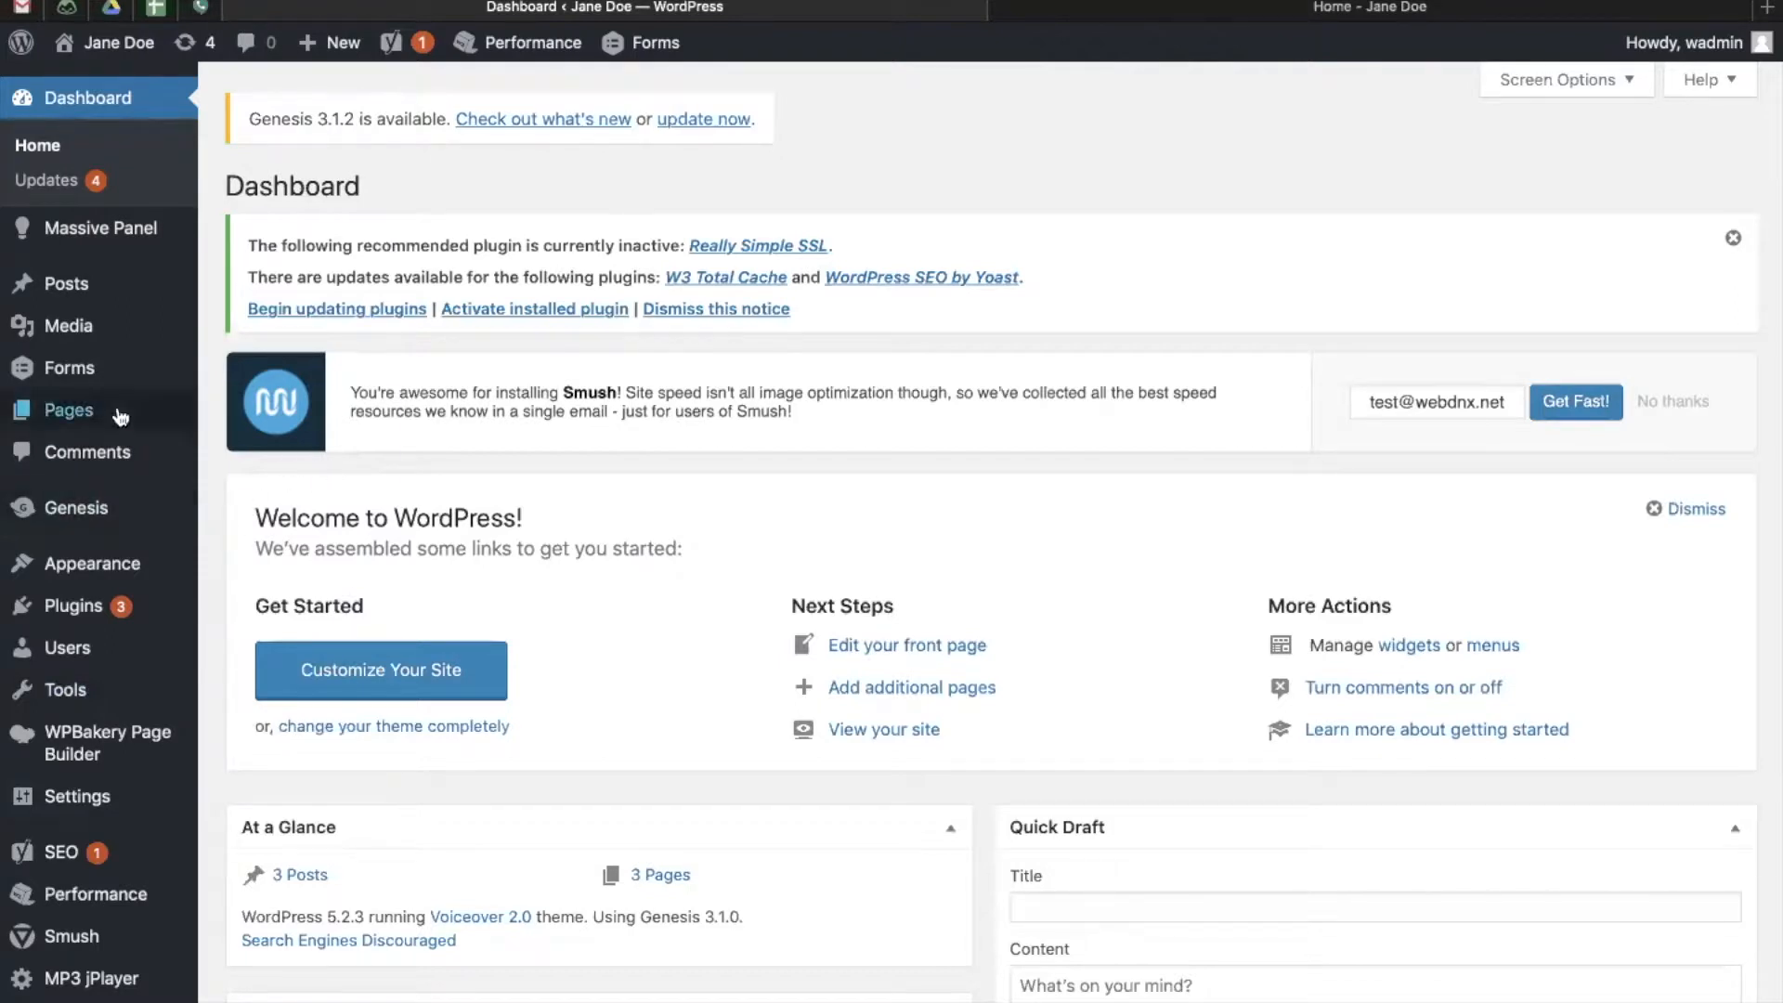
mouse_move(119, 559)
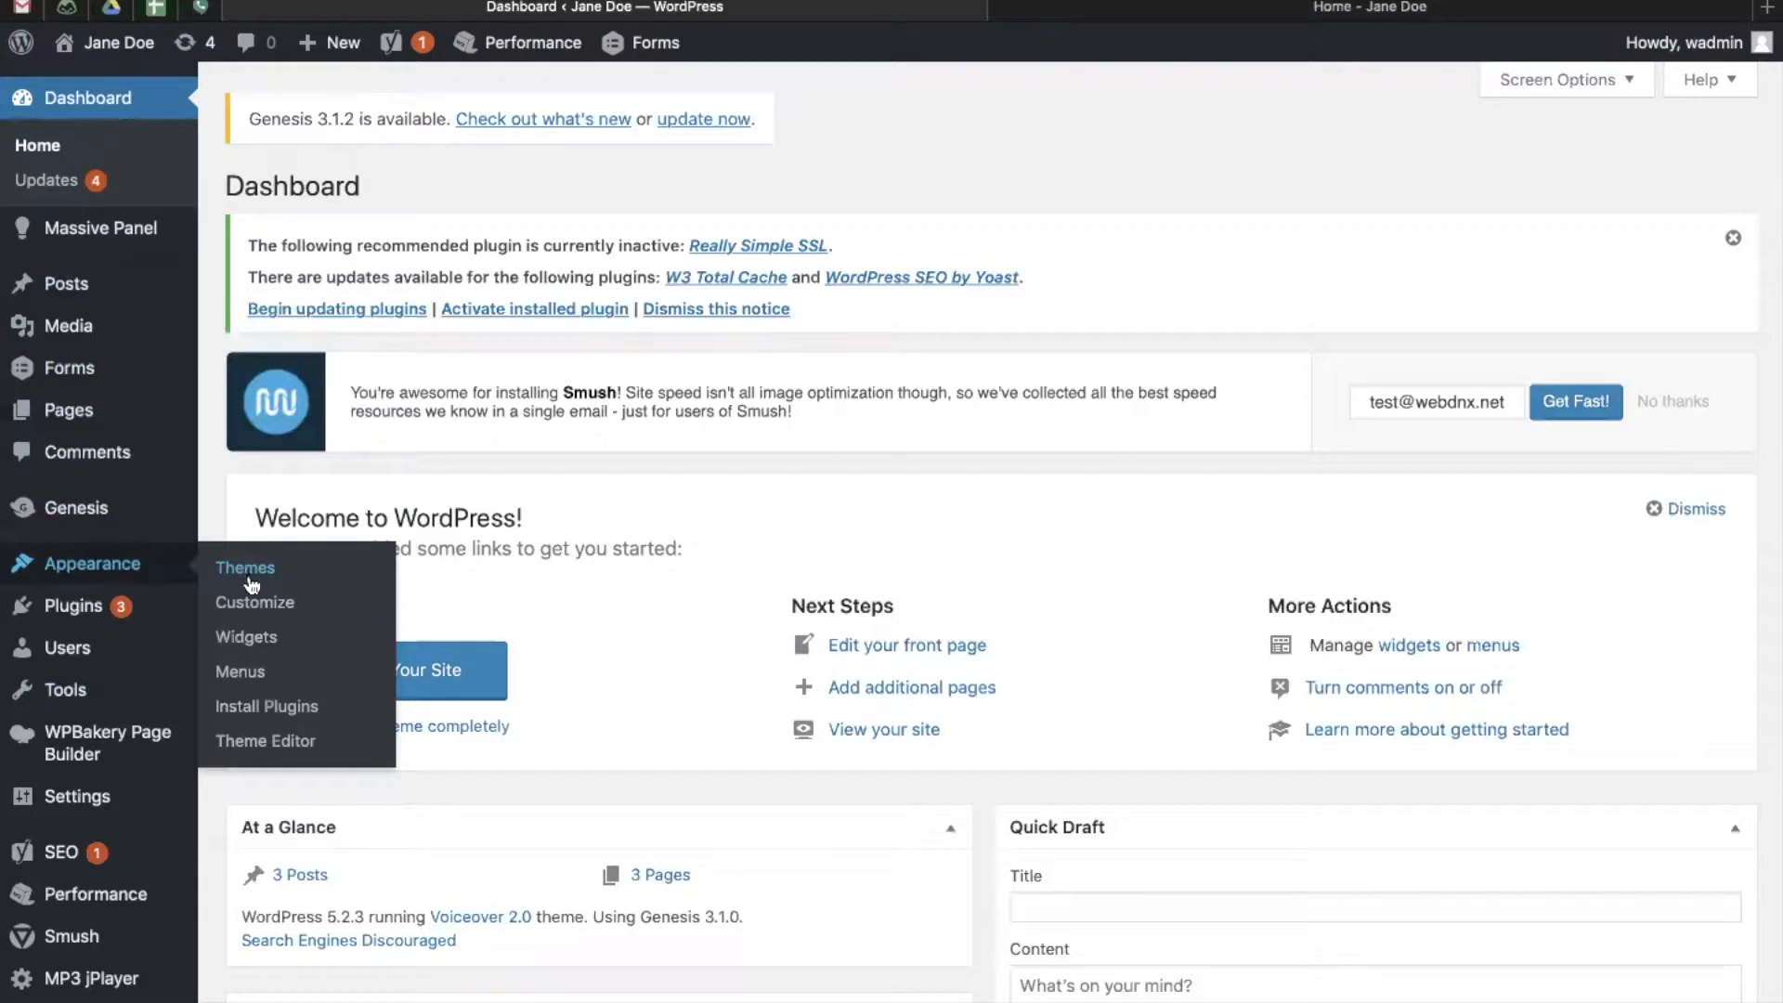
click(250, 637)
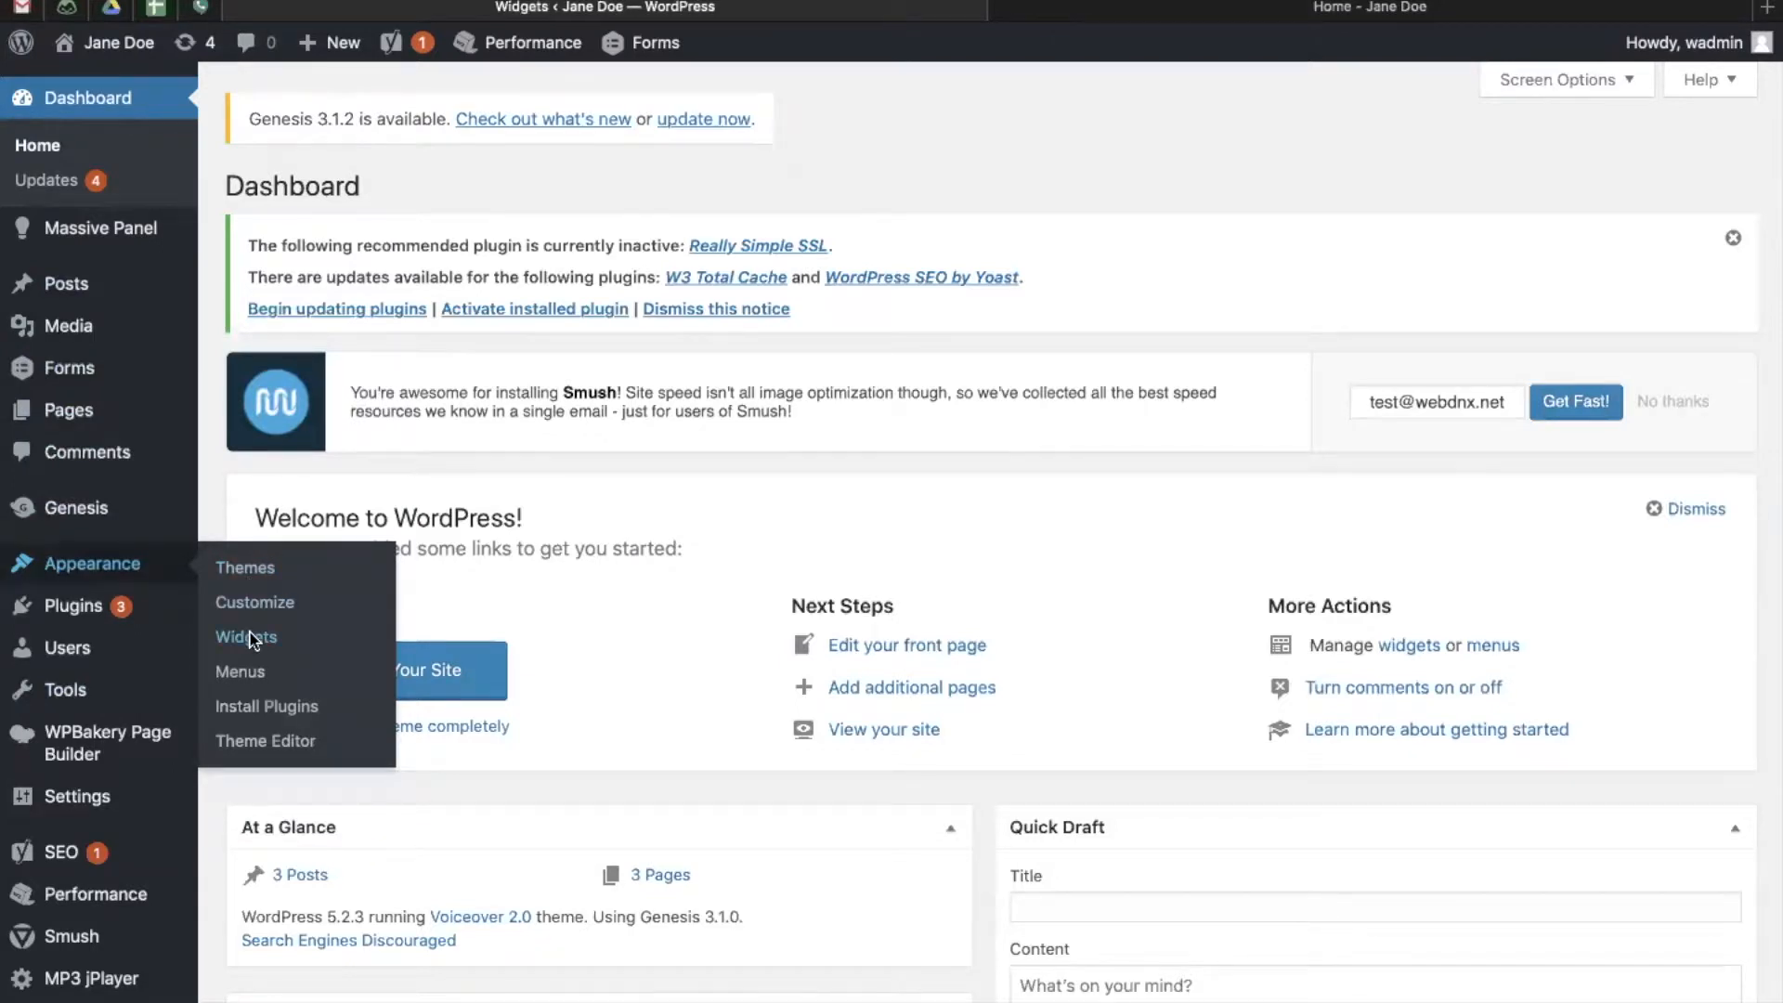
- Expand the Header Widget area and start editing its Widget Builder With Visual Composer widget
scroll(1463, 622, down, 2)
scroll(1462, 628, down, 4)
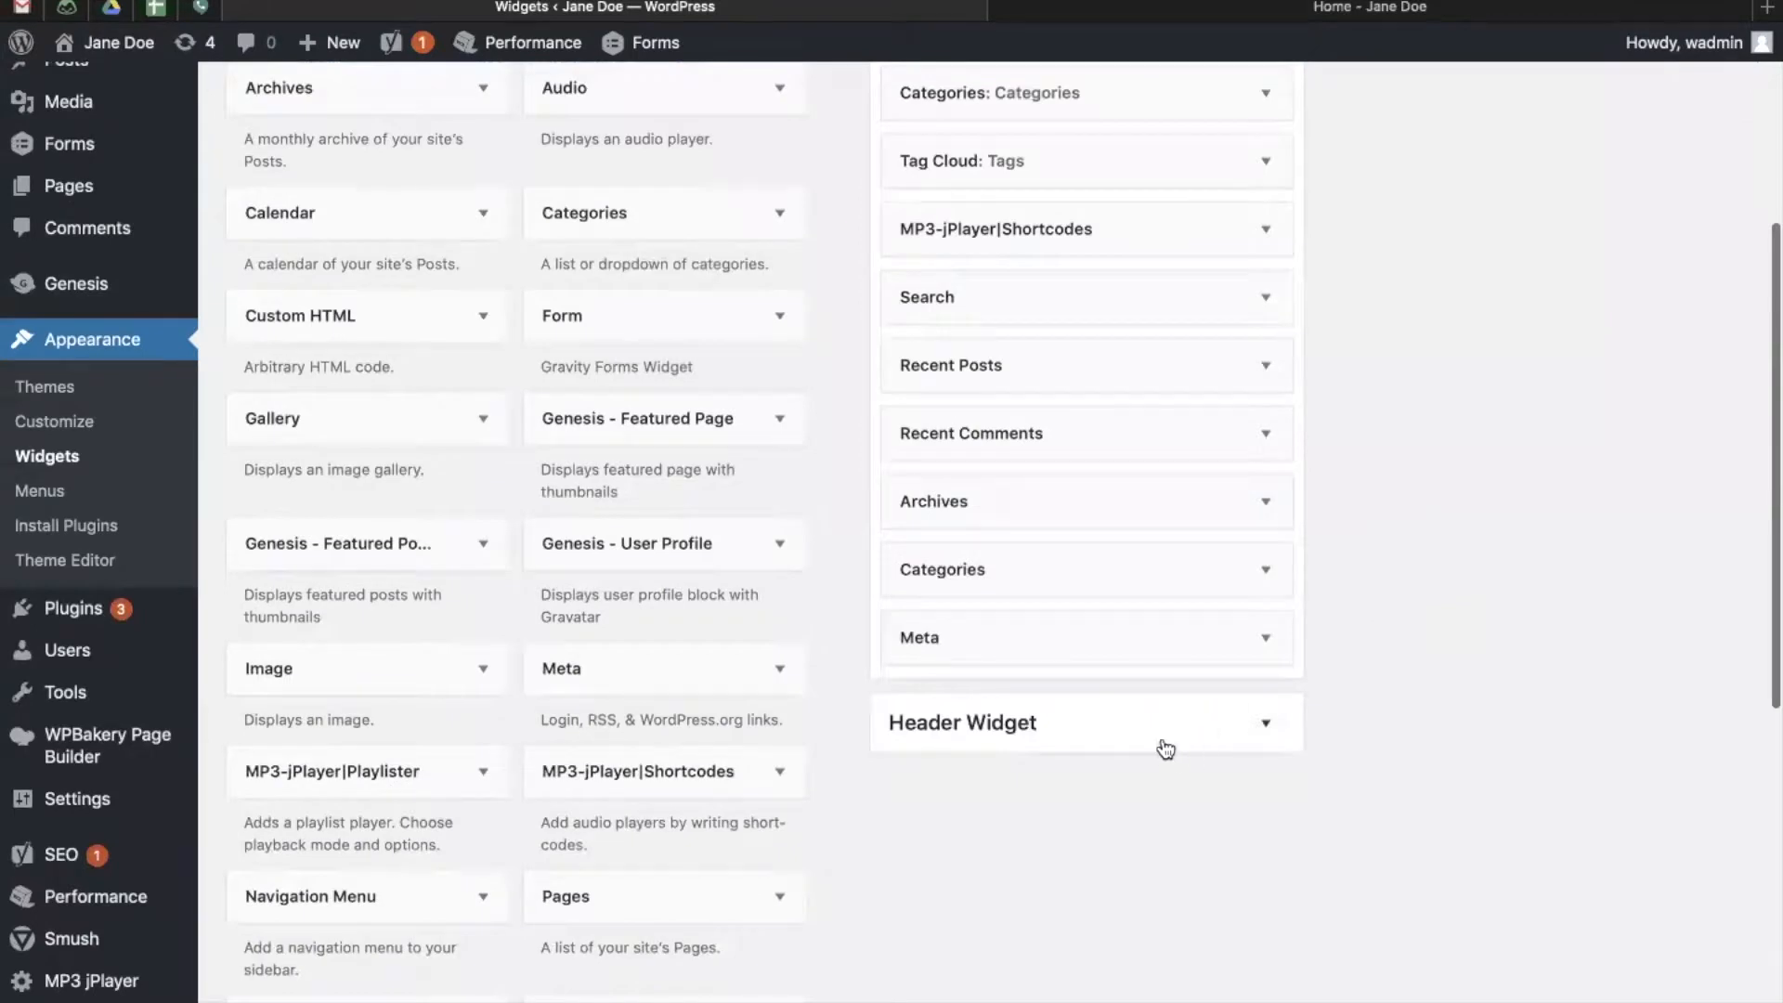
scroll(1165, 748, up, 5)
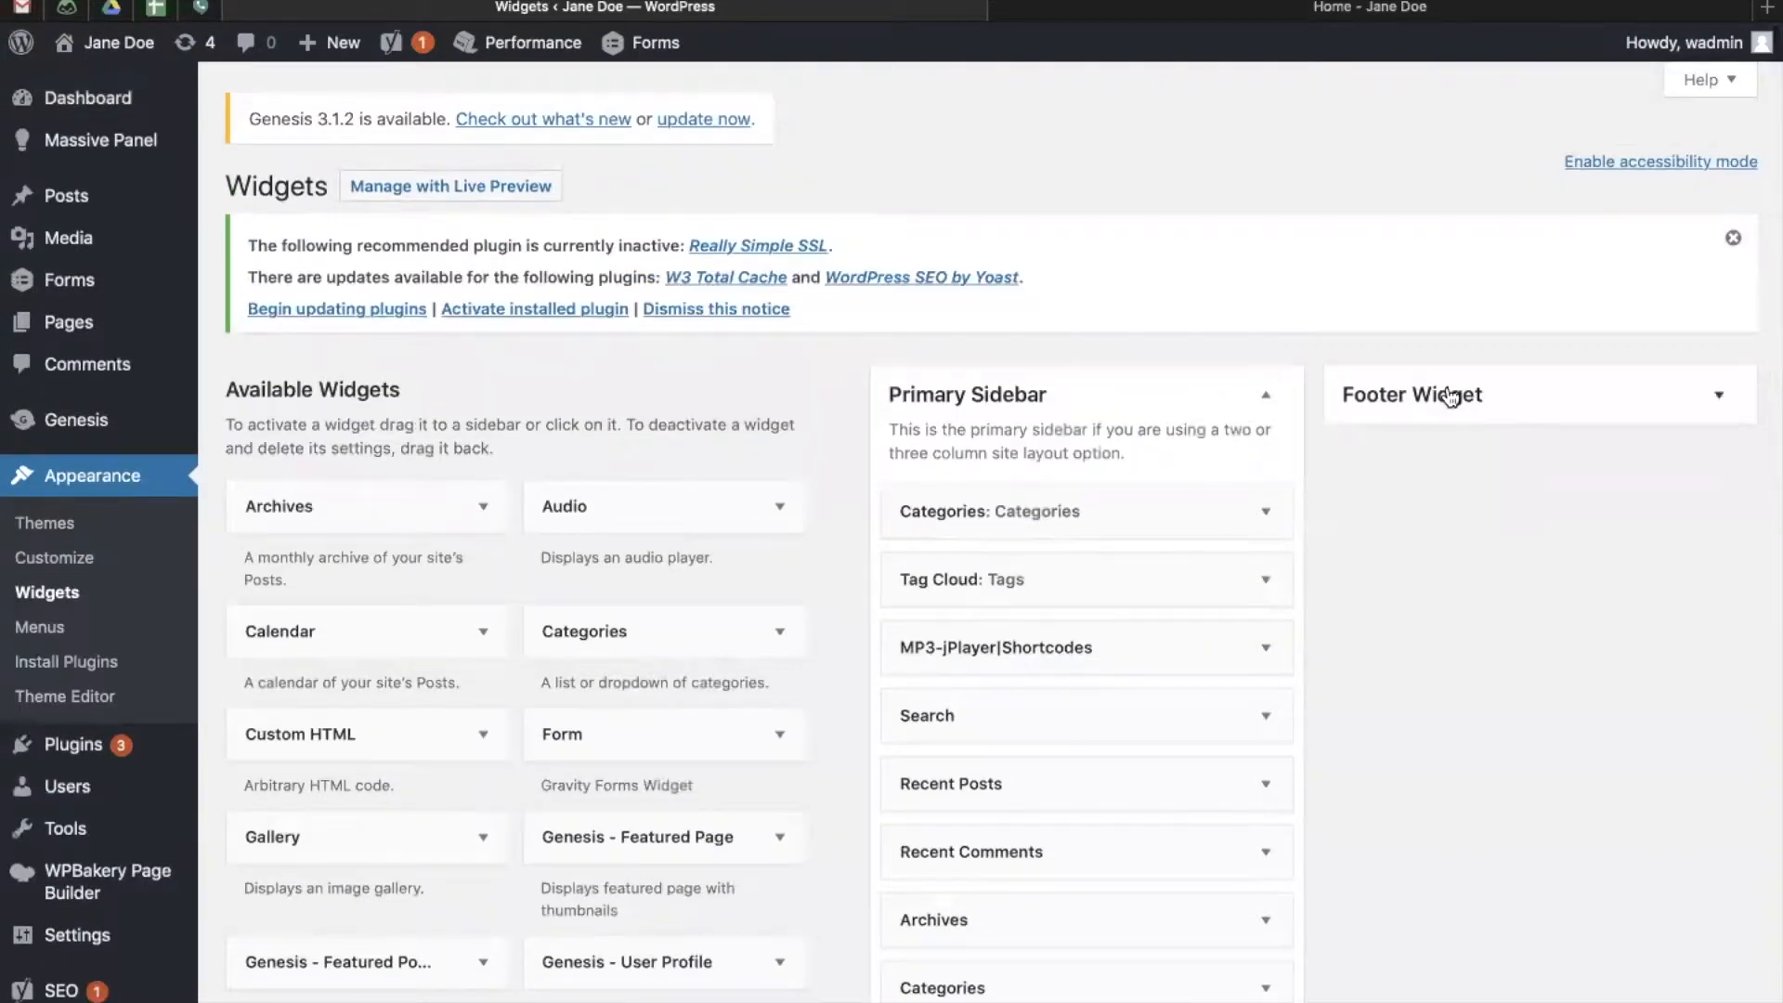
scroll(1450, 398, down, 7)
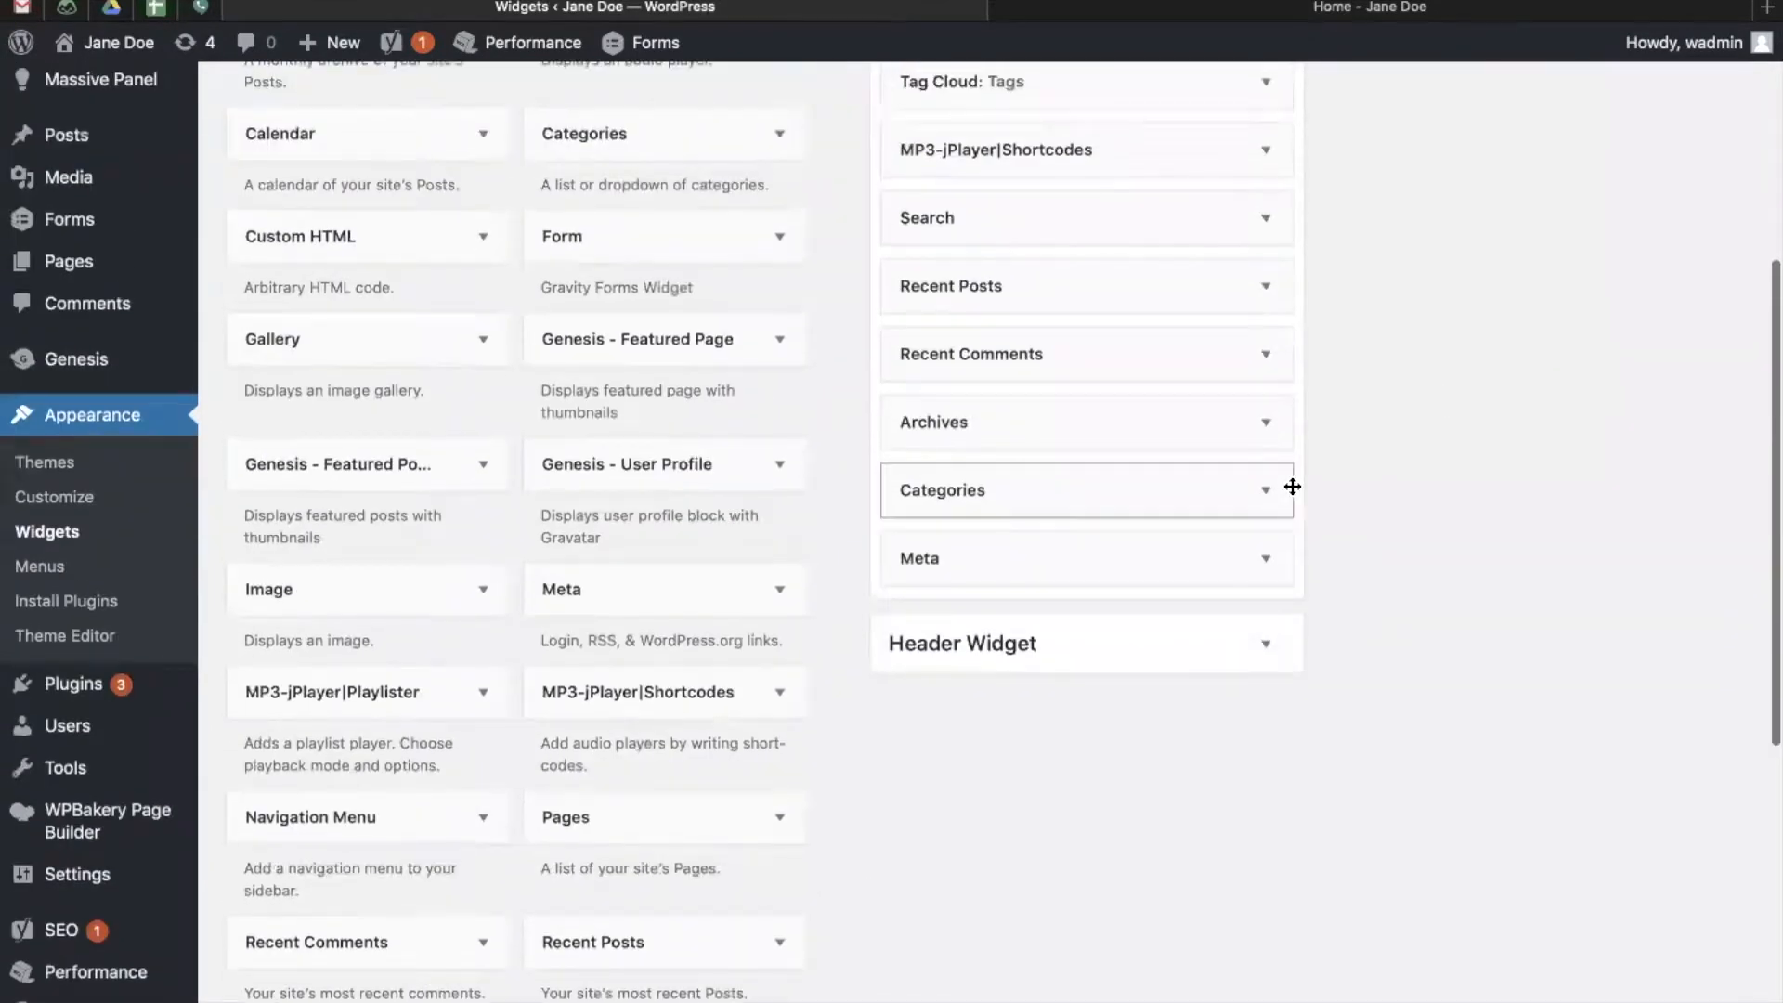
scroll(1286, 488, up, 1)
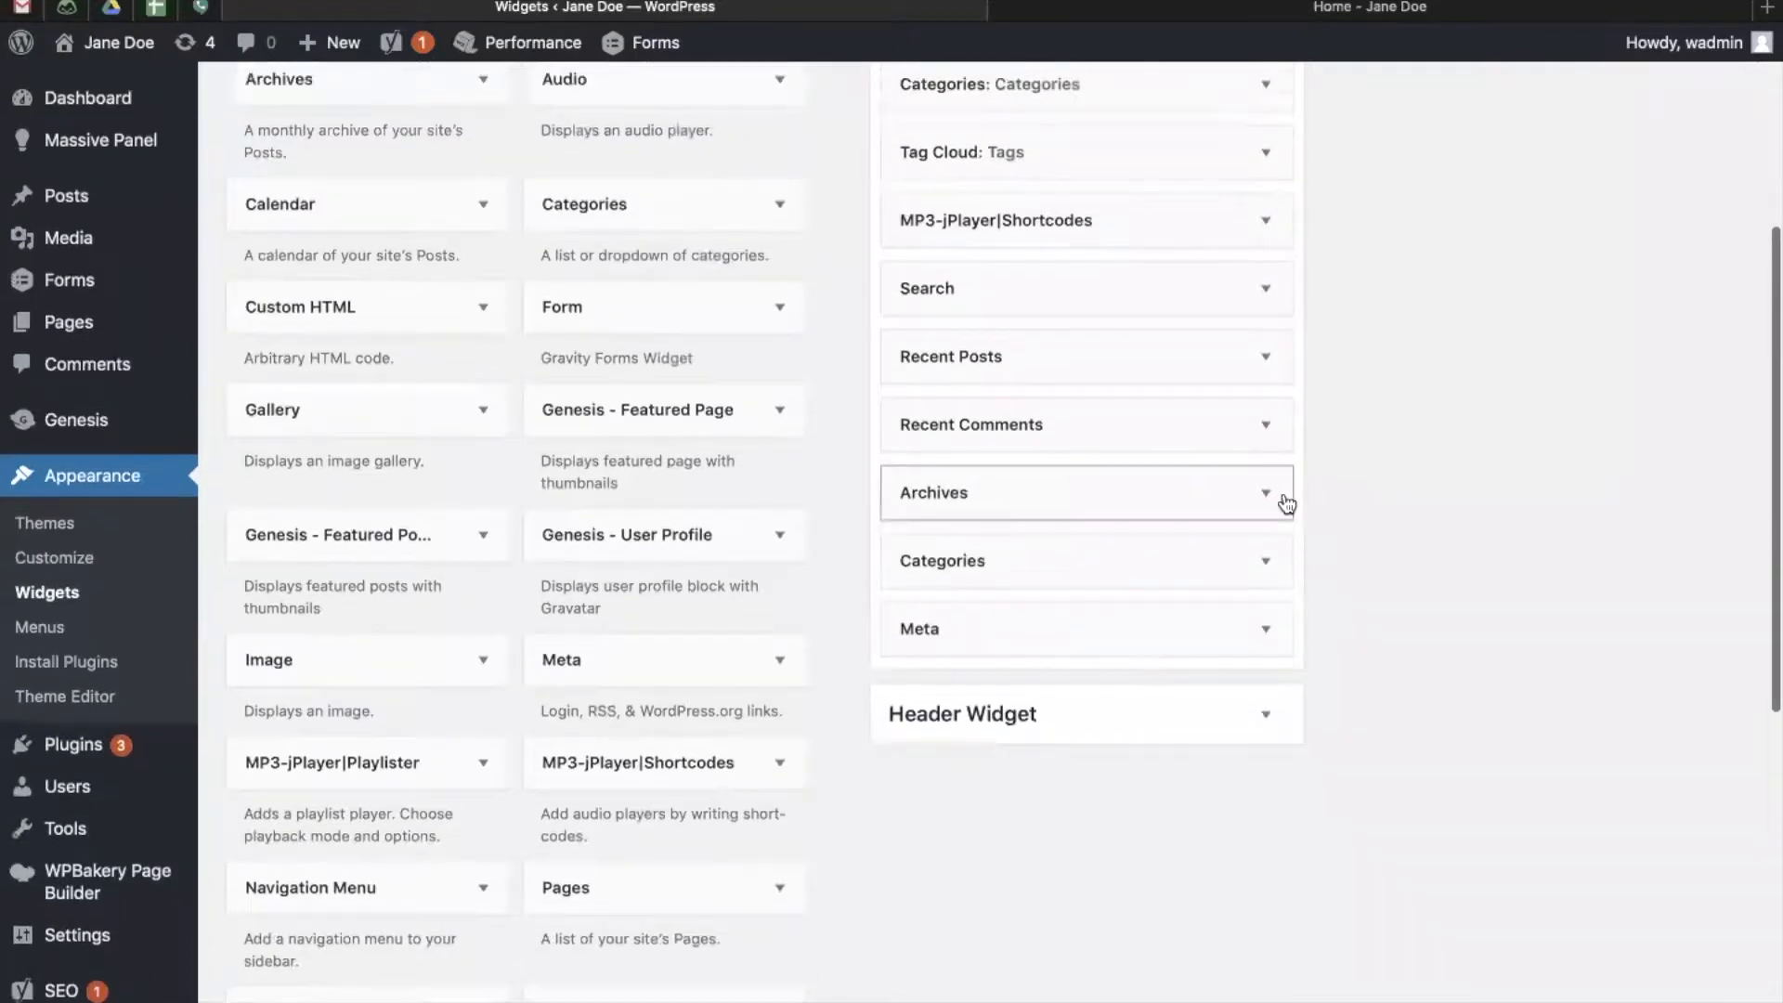
click(1052, 725)
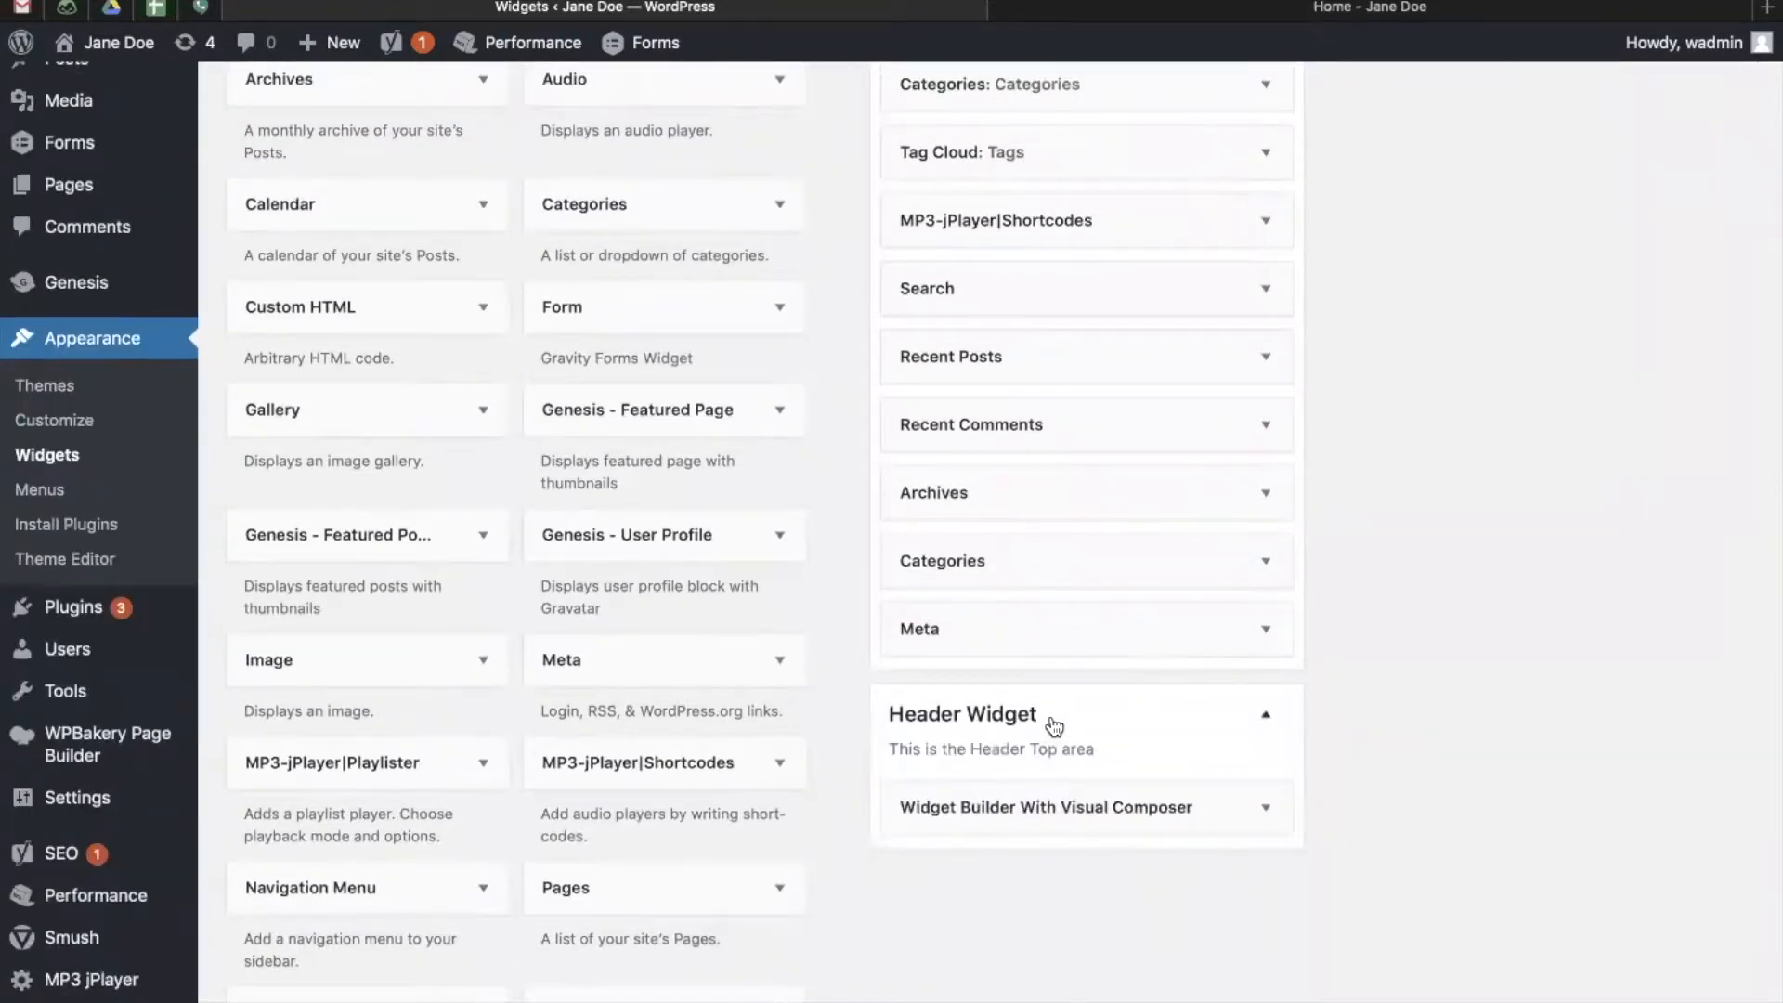
click(1049, 811)
scroll(1106, 845, down, 2)
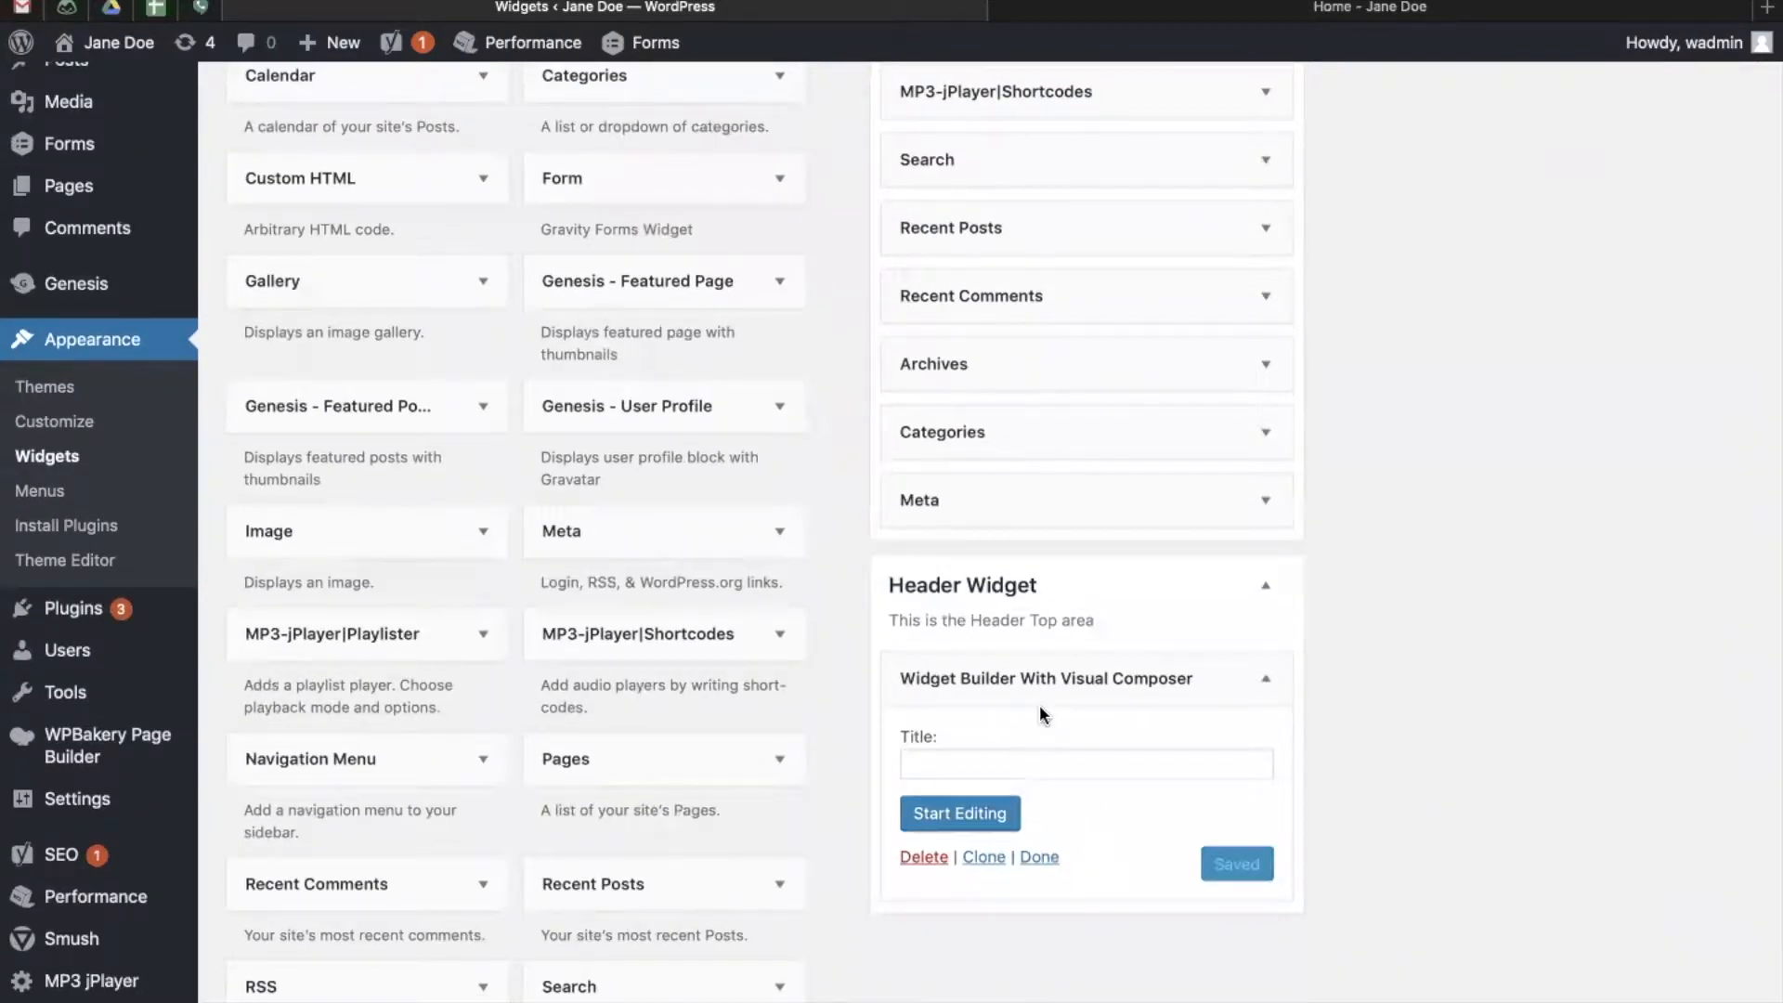
click(977, 822)
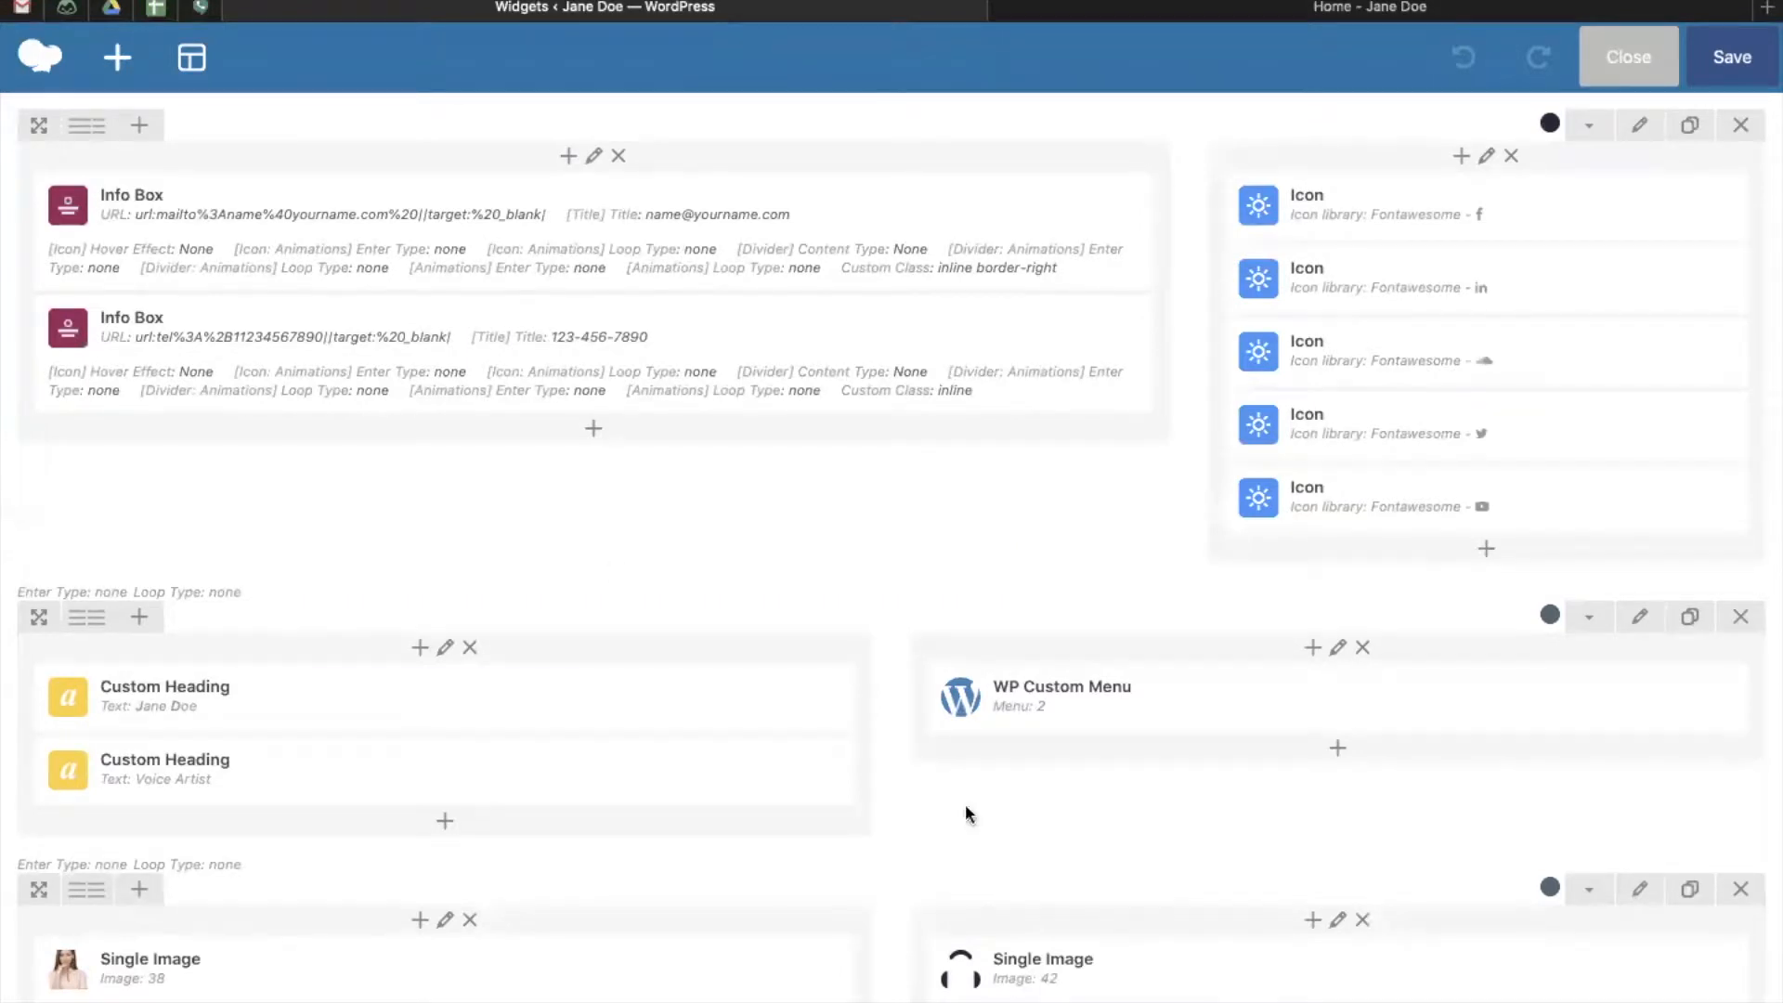
- Open the settings of the e-mail Info Box in the header's first row, keeping Easy Mode off
mouse_move(239, 244)
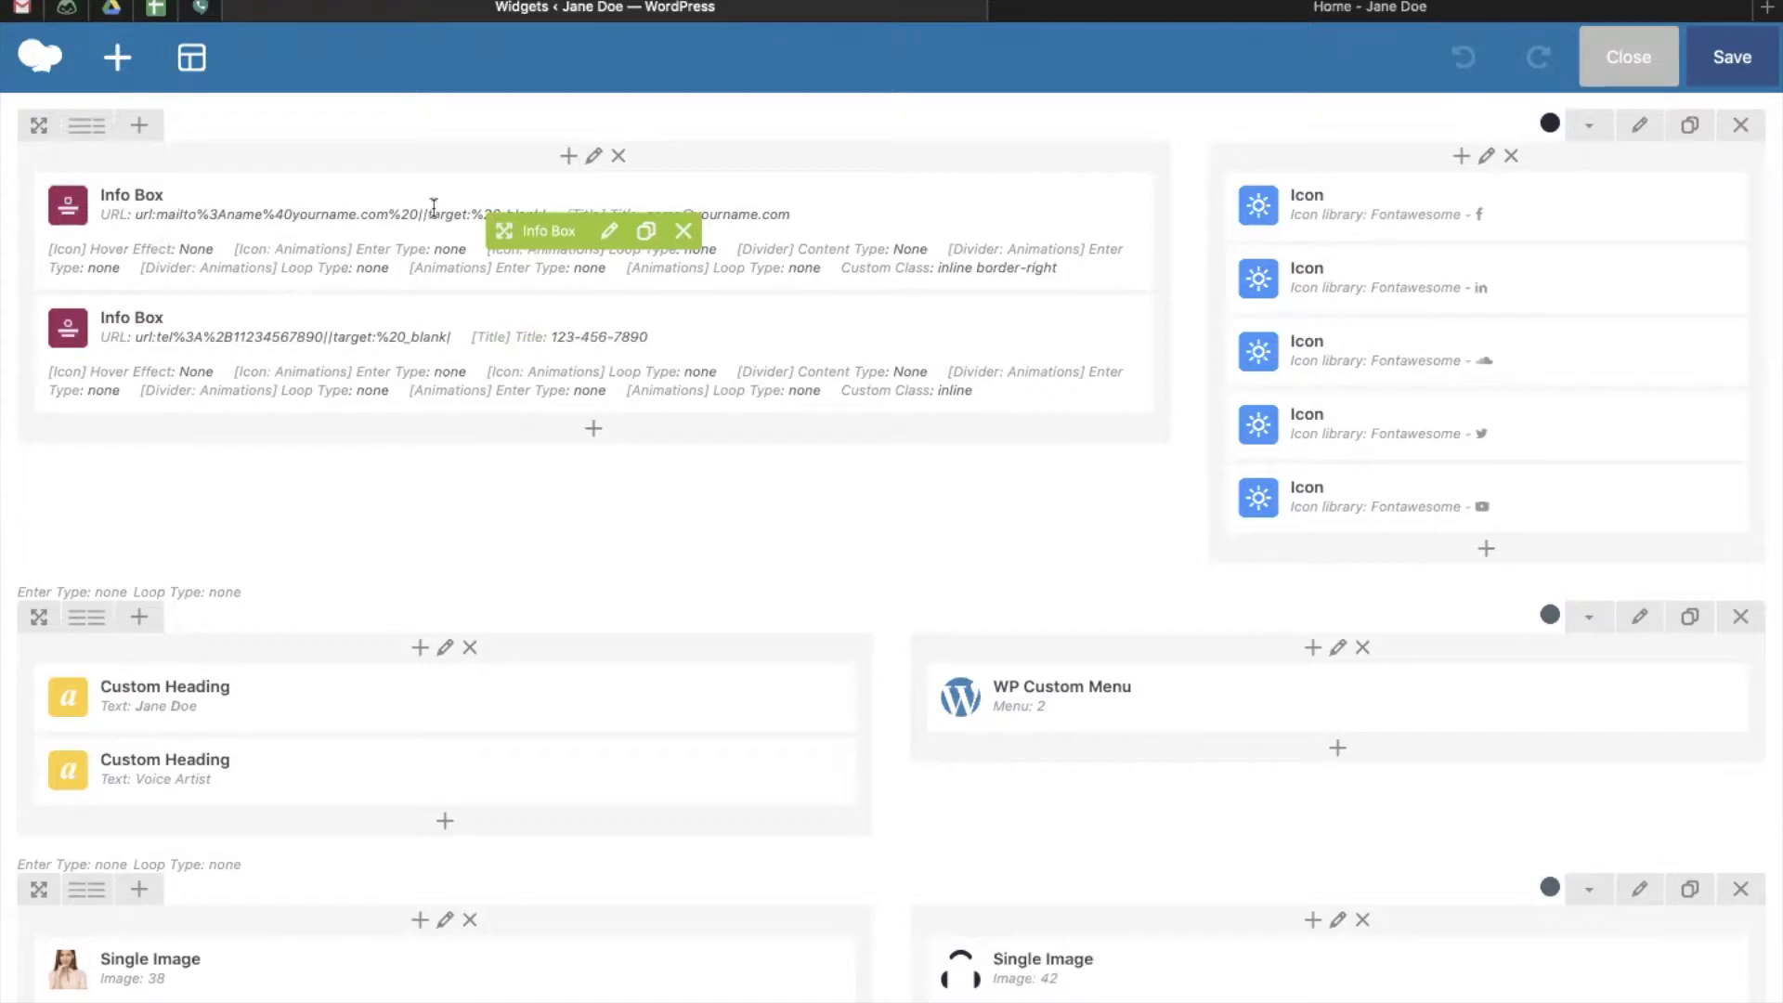
mouse_move(248, 336)
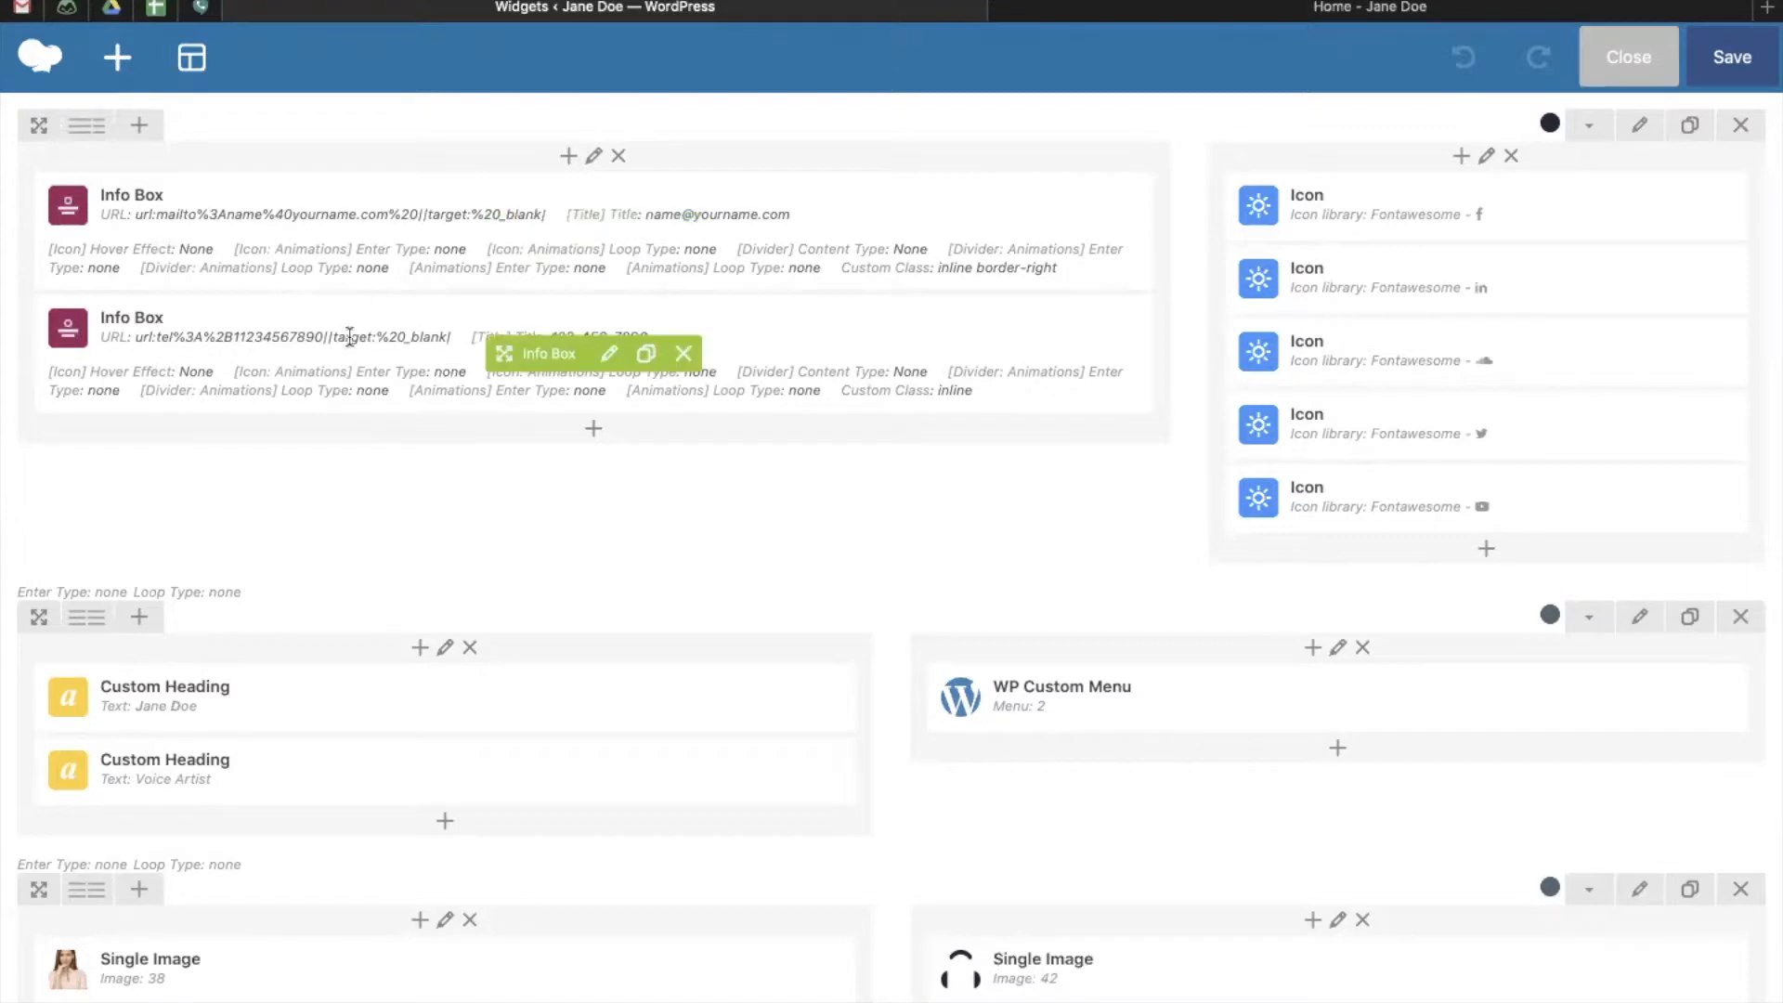
mouse_move(1494, 380)
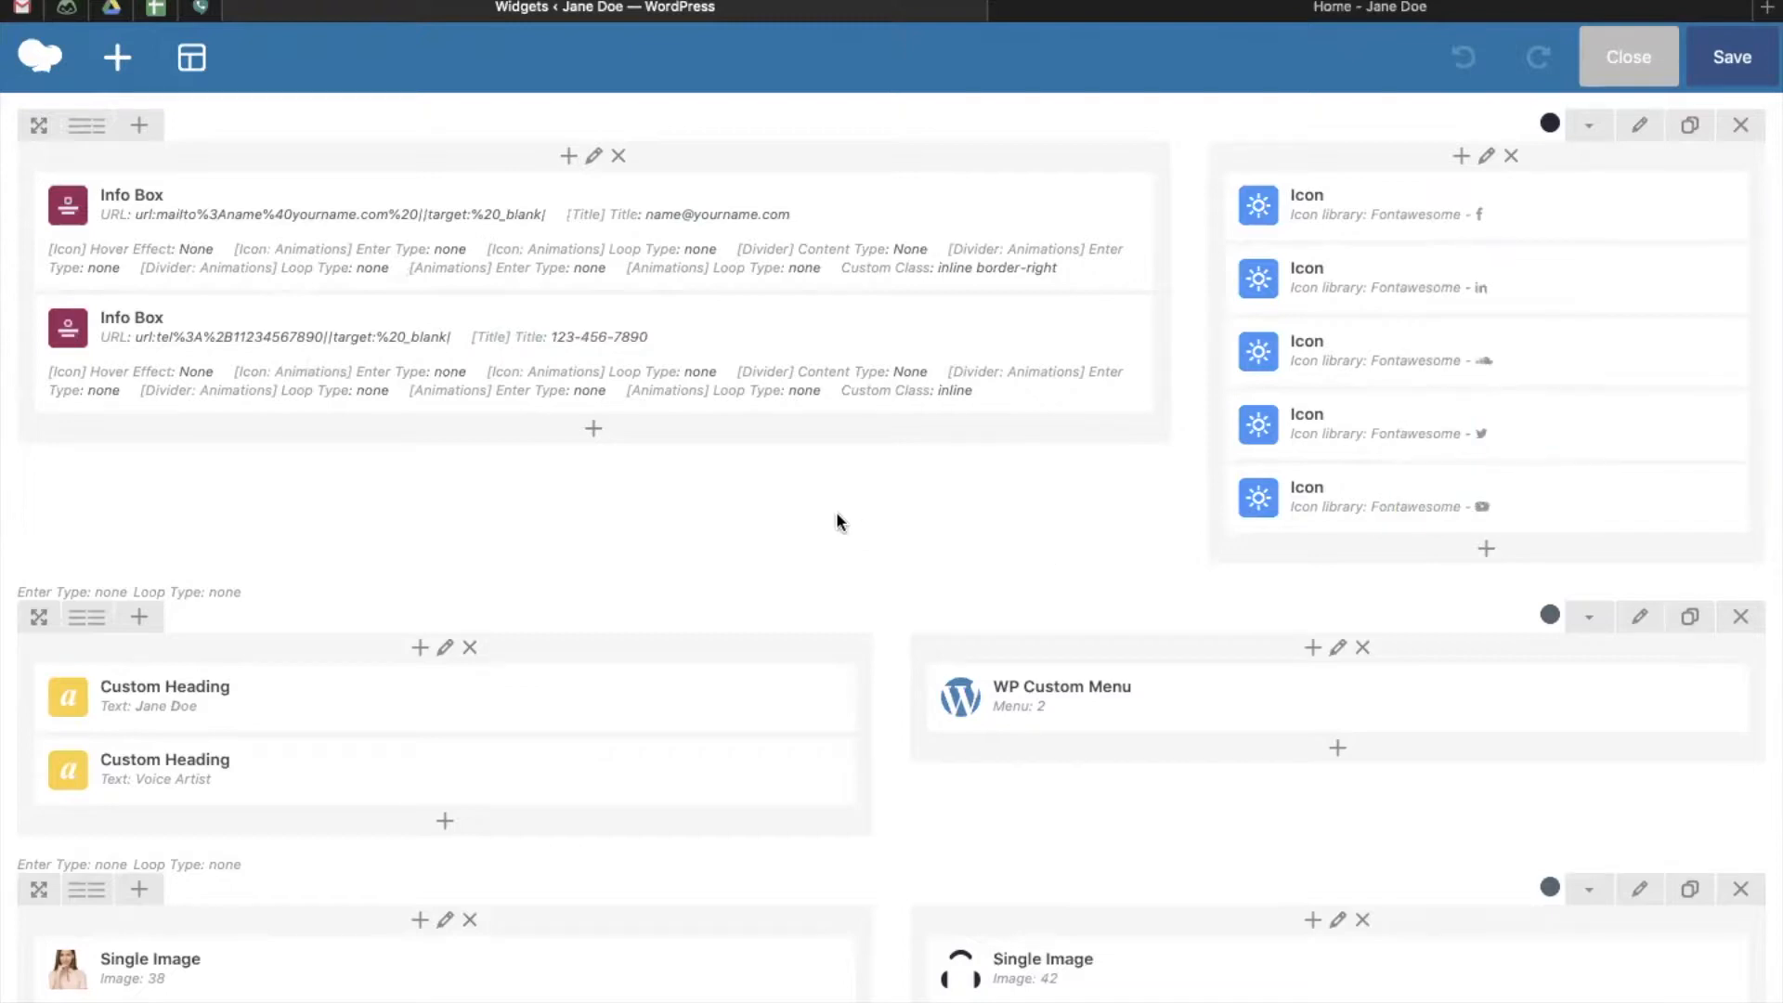
mouse_move(257, 215)
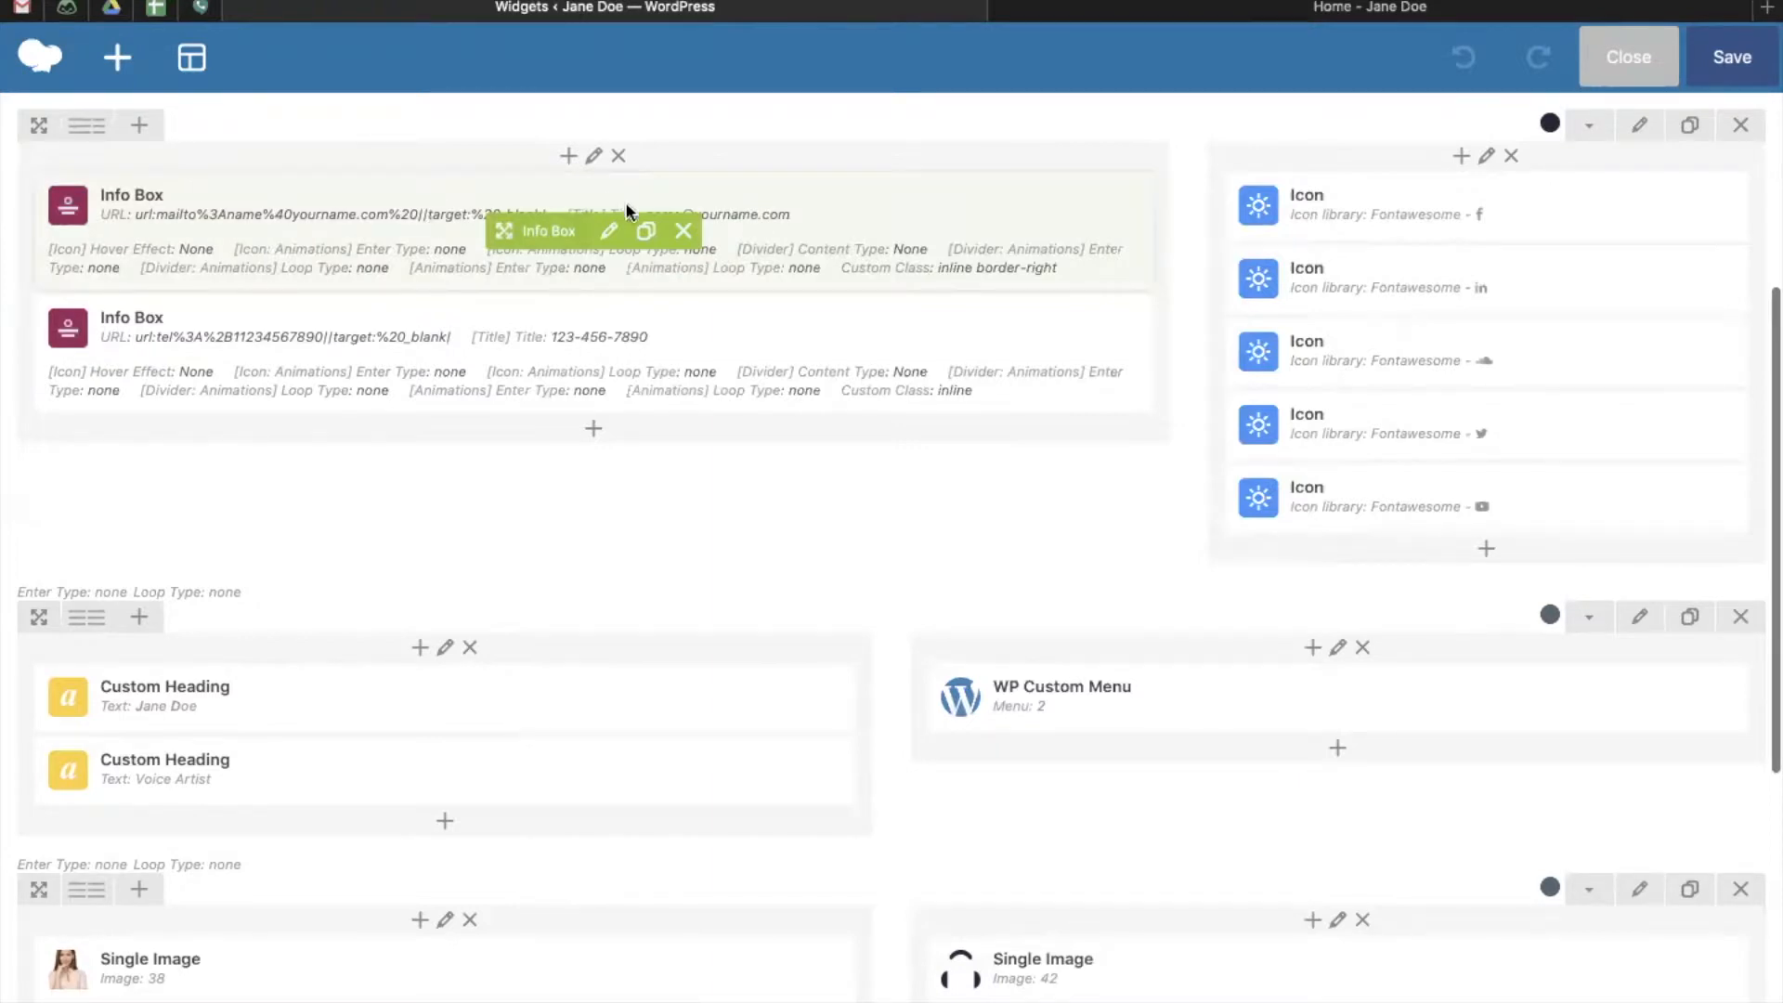
click(611, 235)
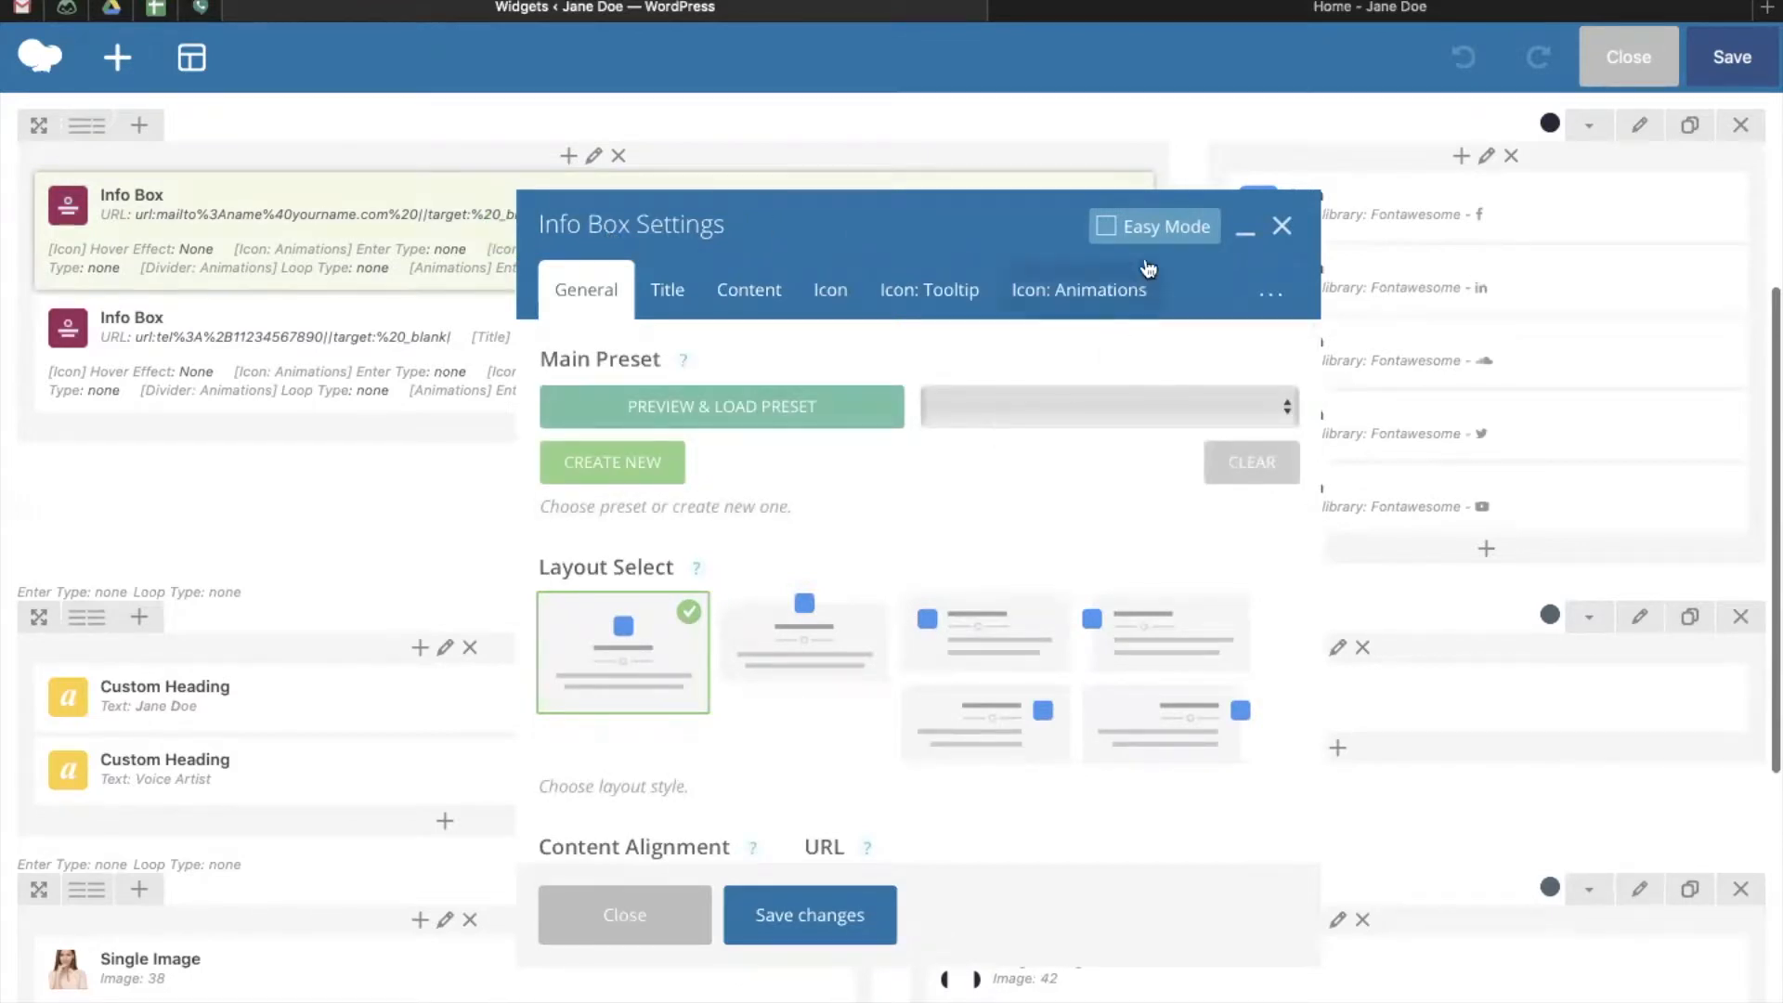
click(1102, 234)
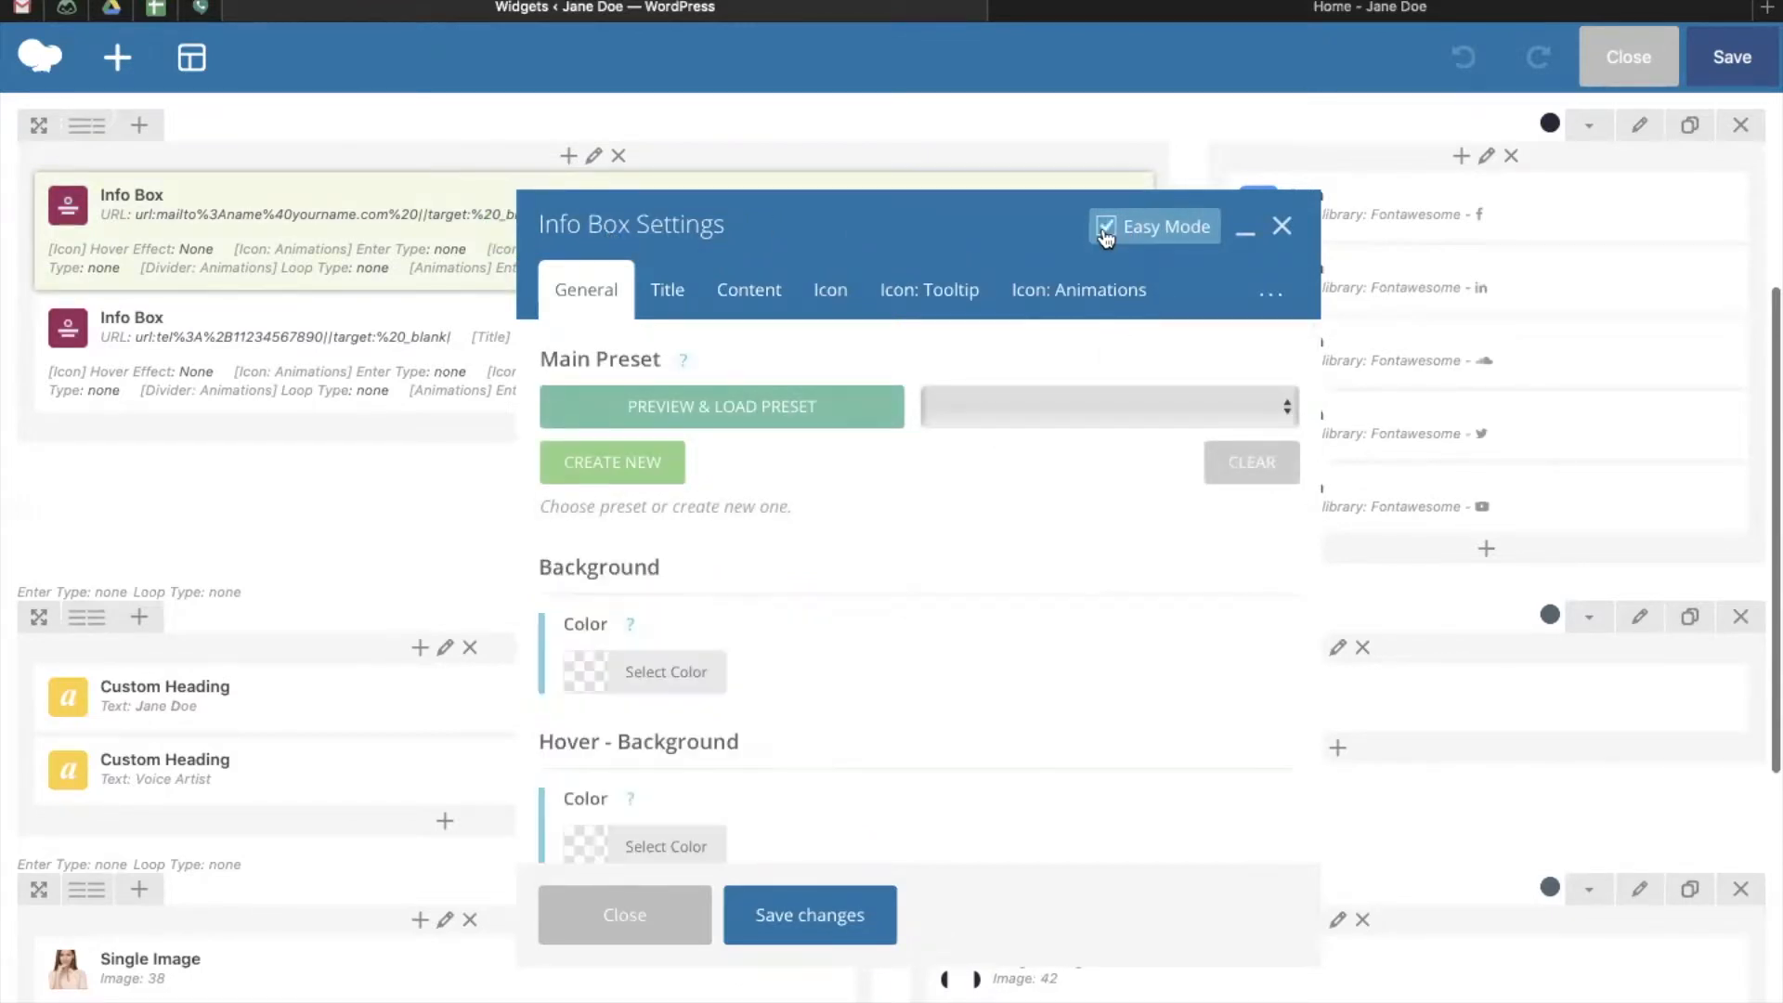
click(1105, 232)
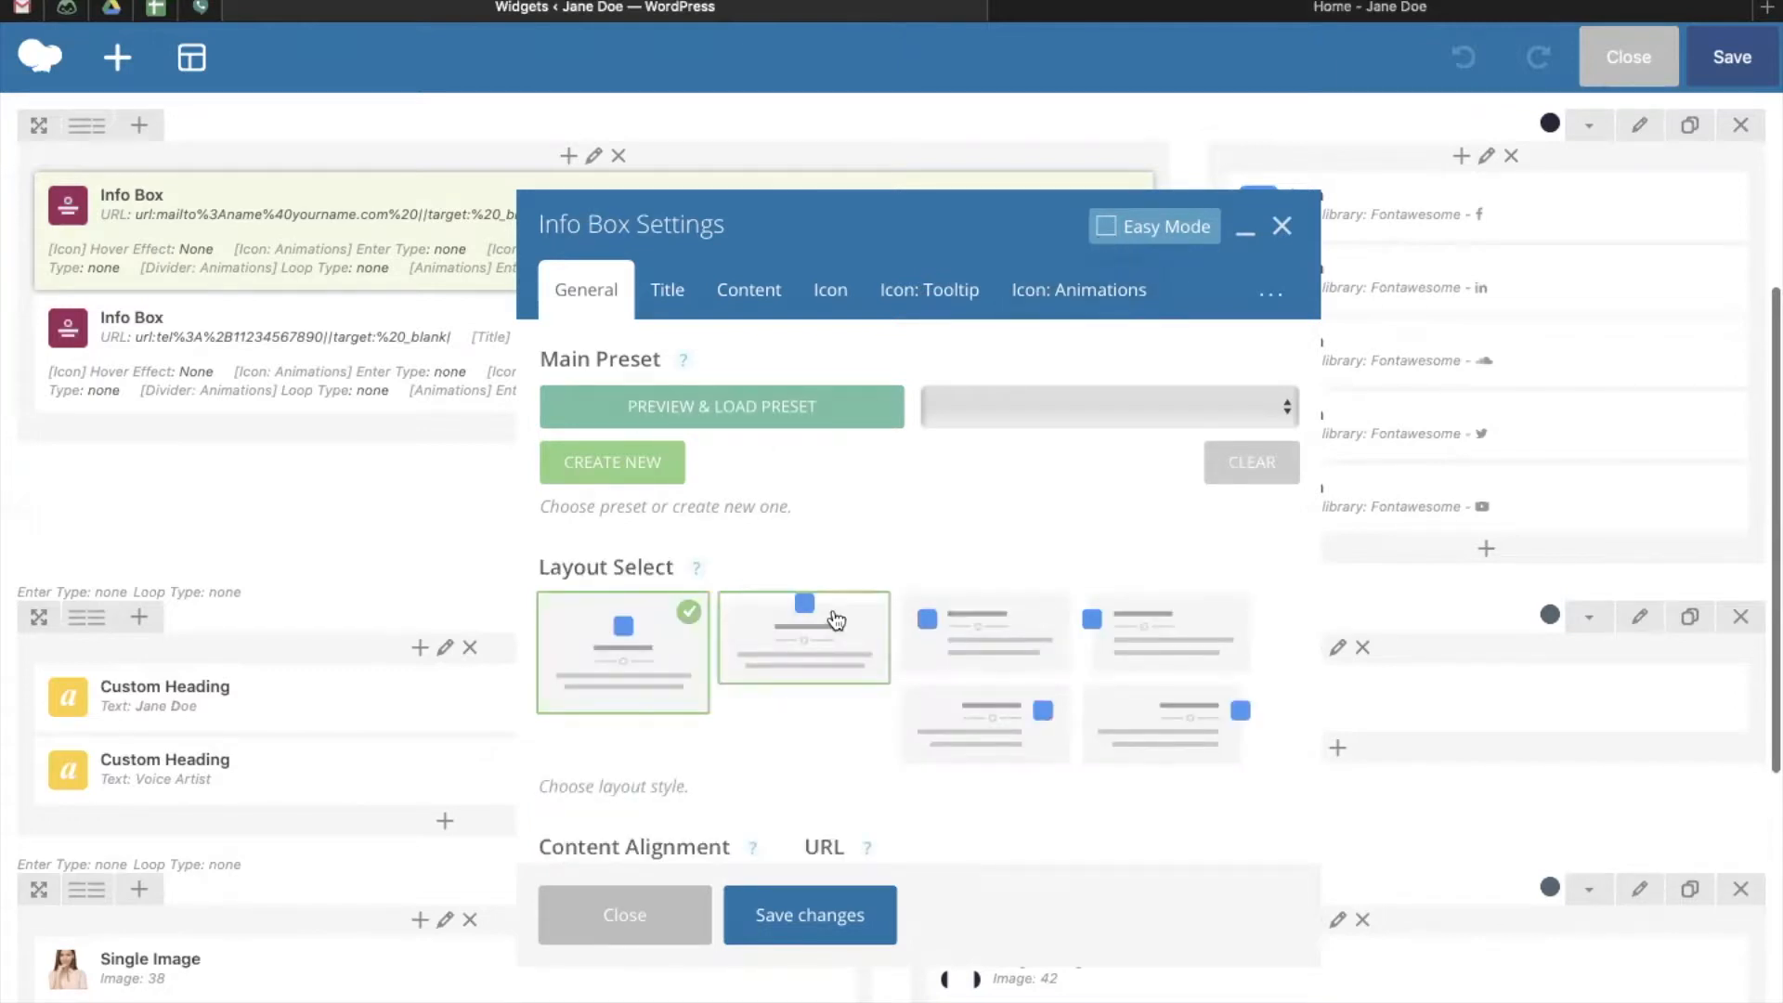
- Open the e-mail Info Box's URL, select the address after the mailto: prefix, and set the link
scroll(832, 616, down, 3)
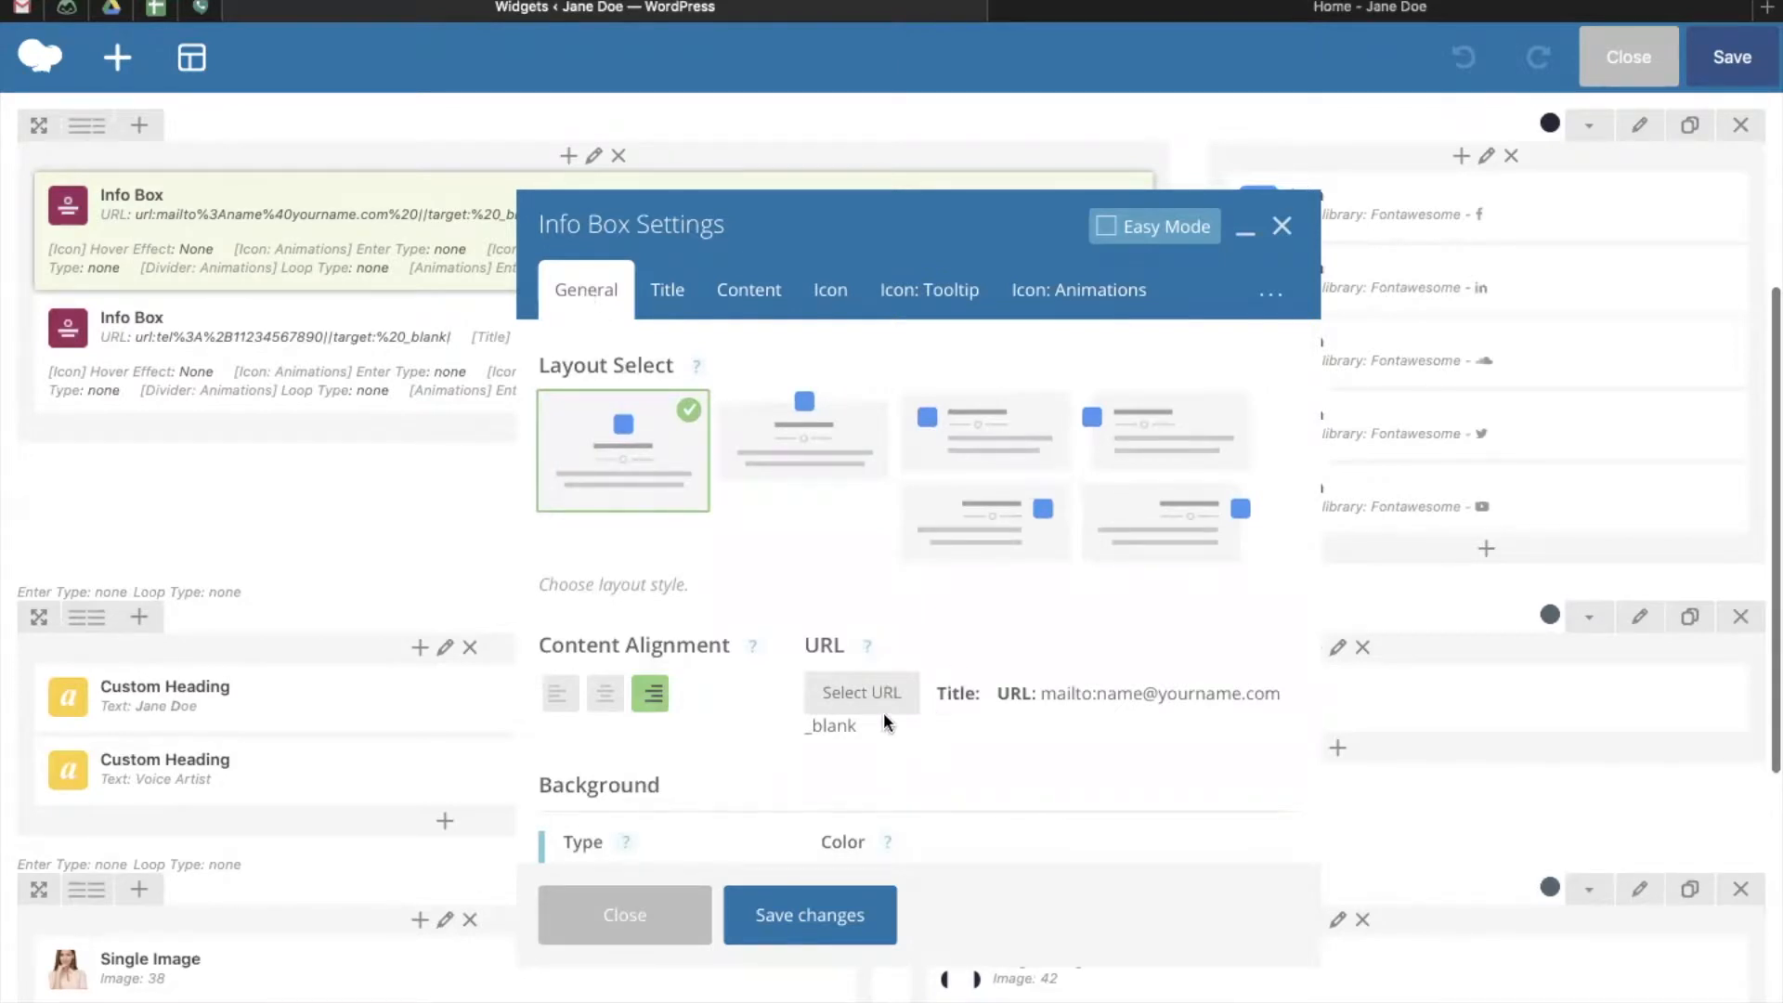
scroll(883, 711, down, 1)
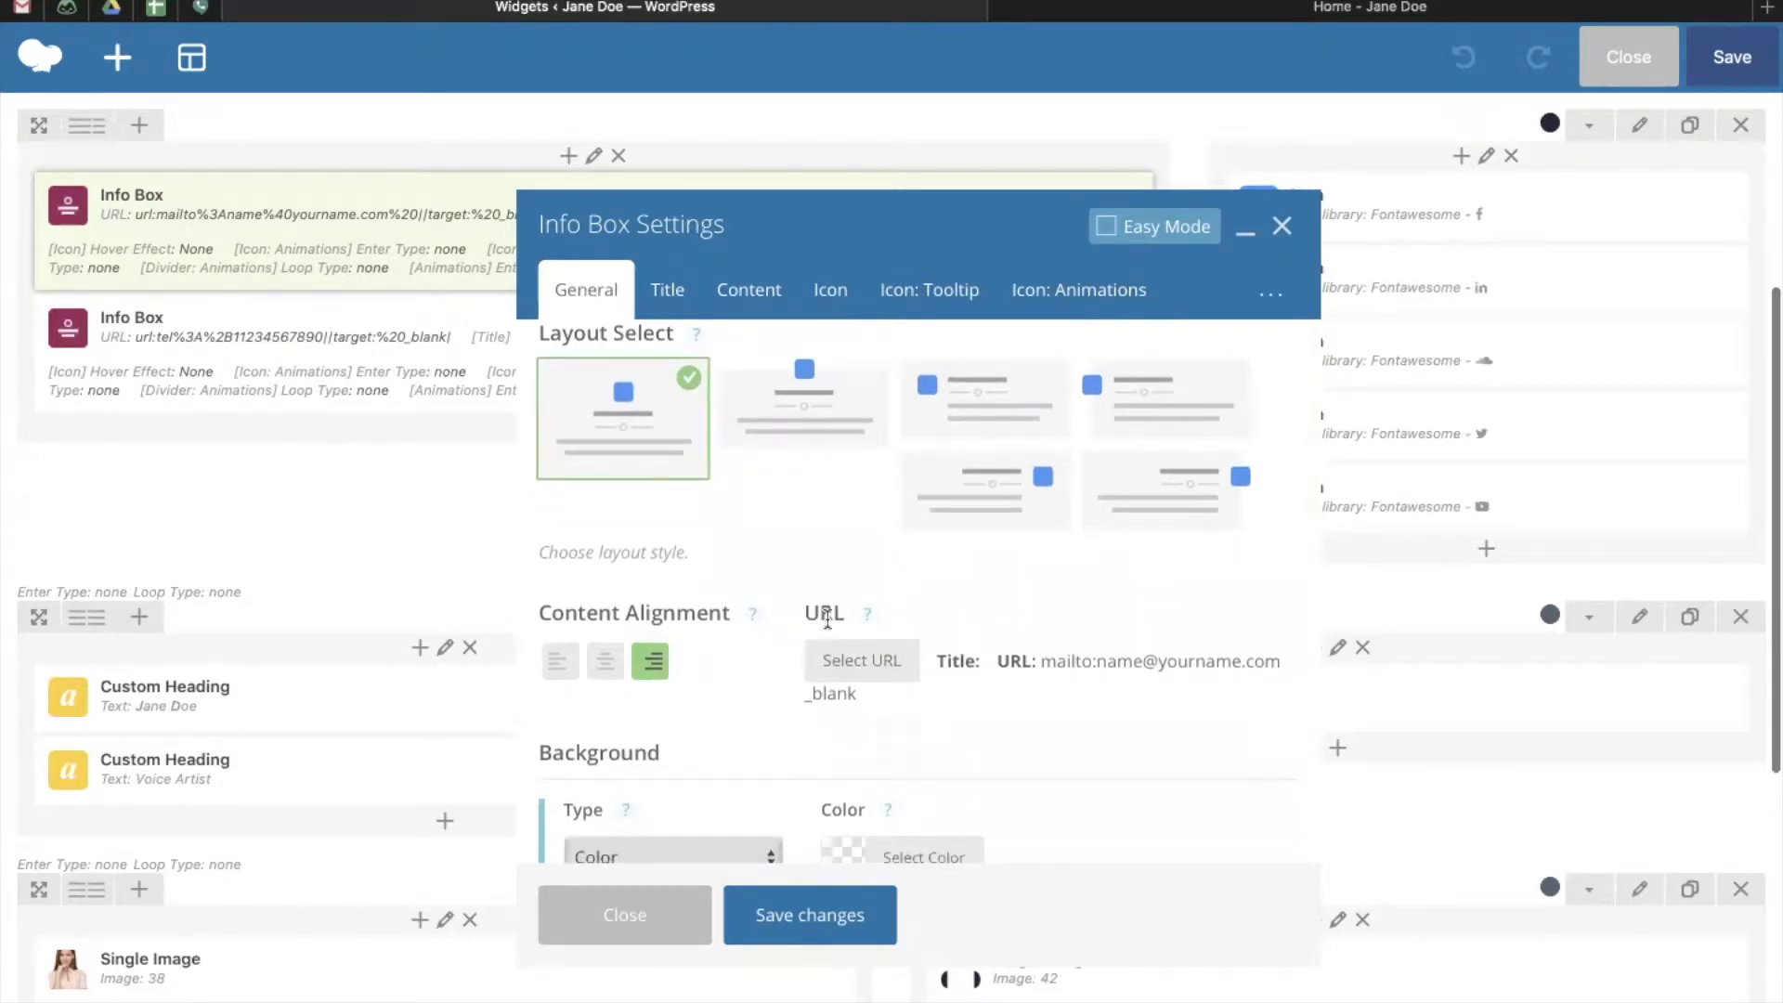
click(858, 667)
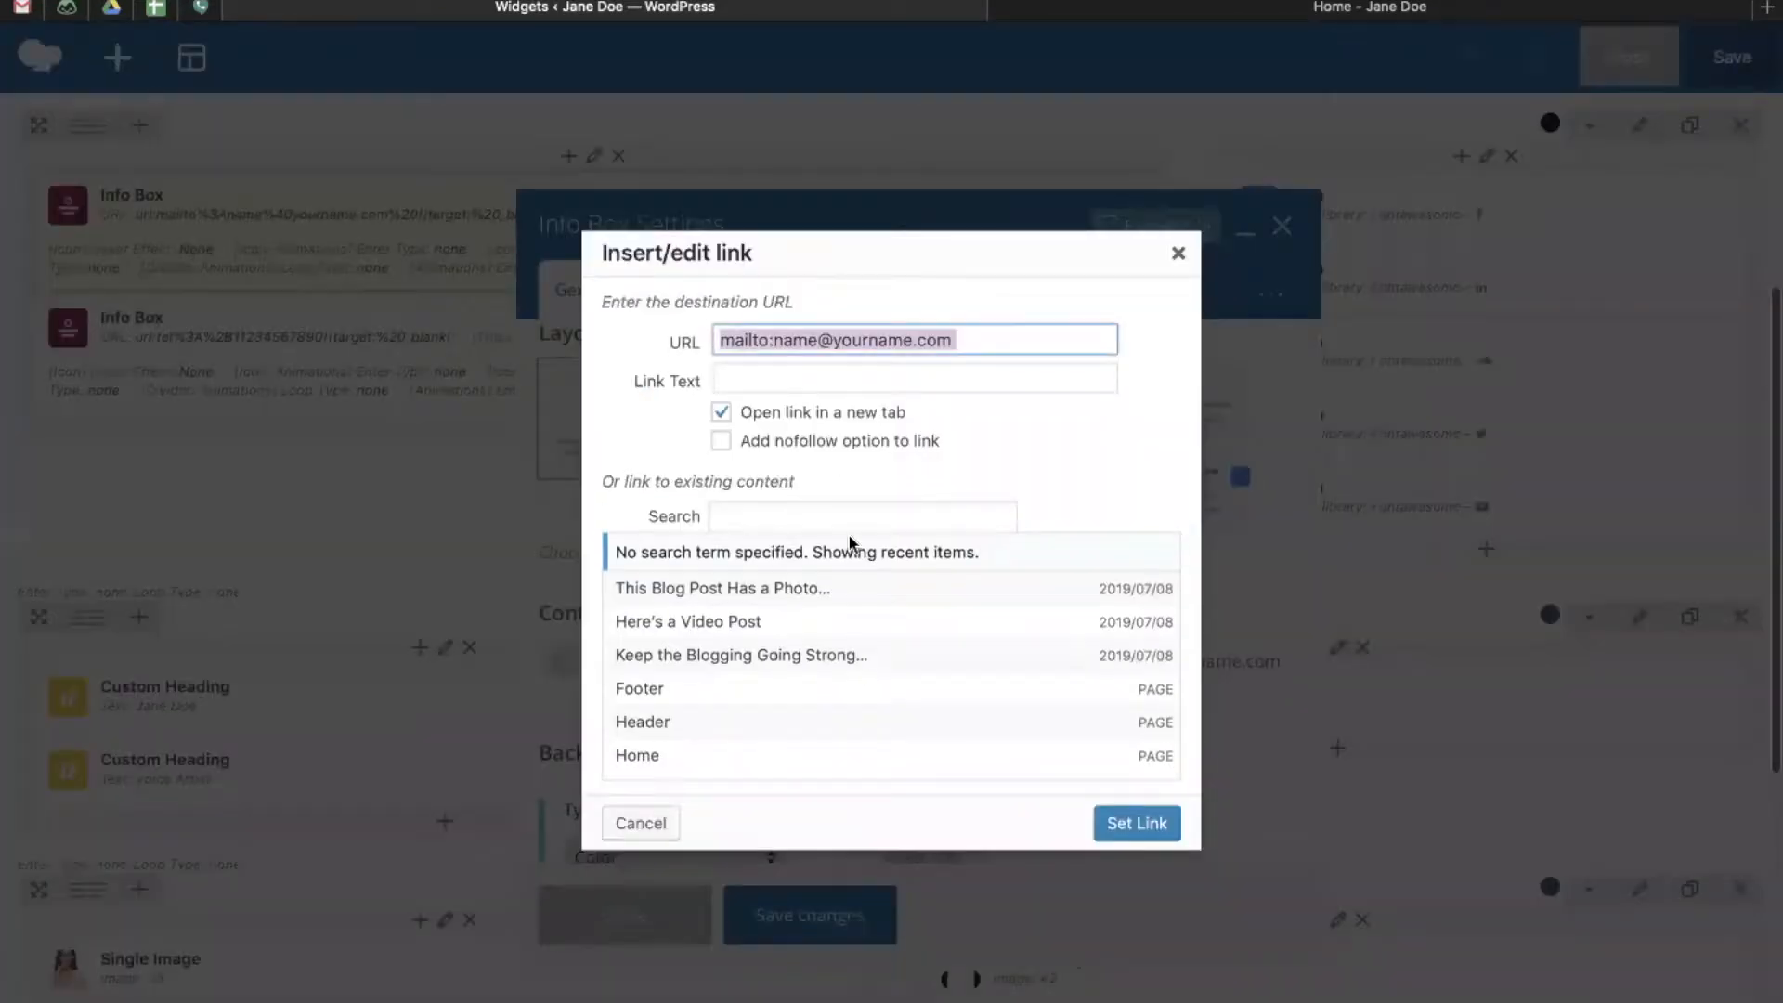
click(948, 329)
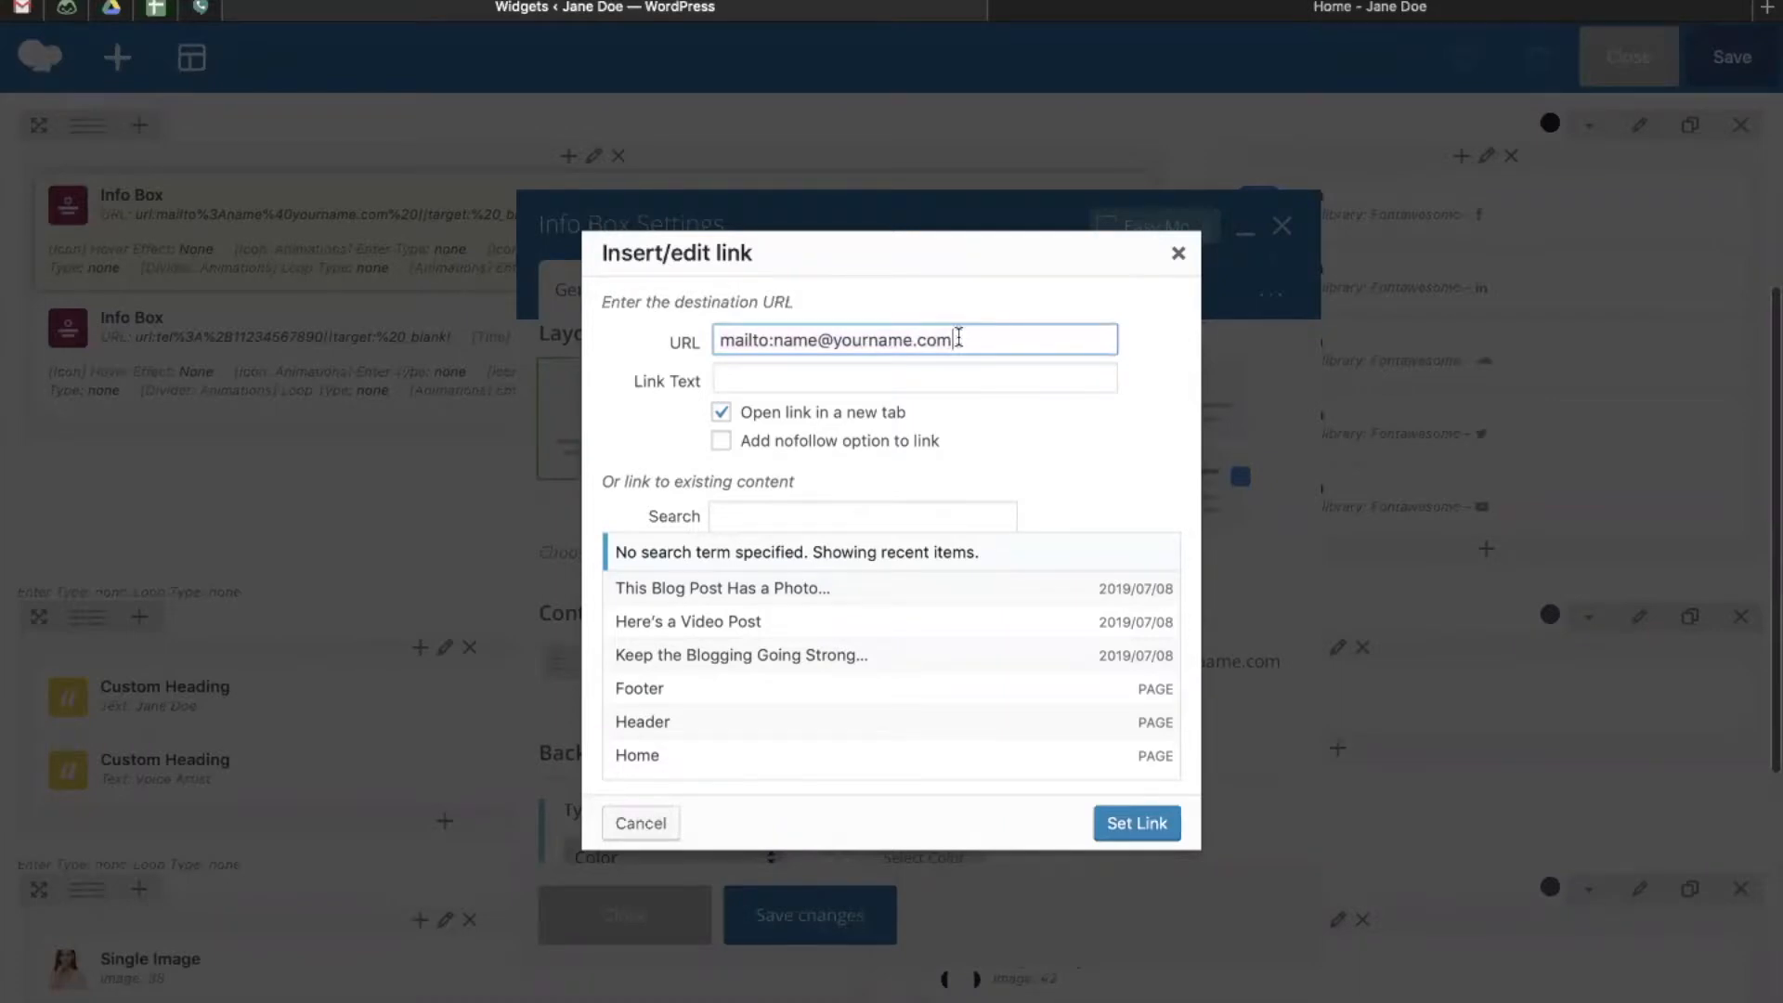
drag(957, 338, 772, 334)
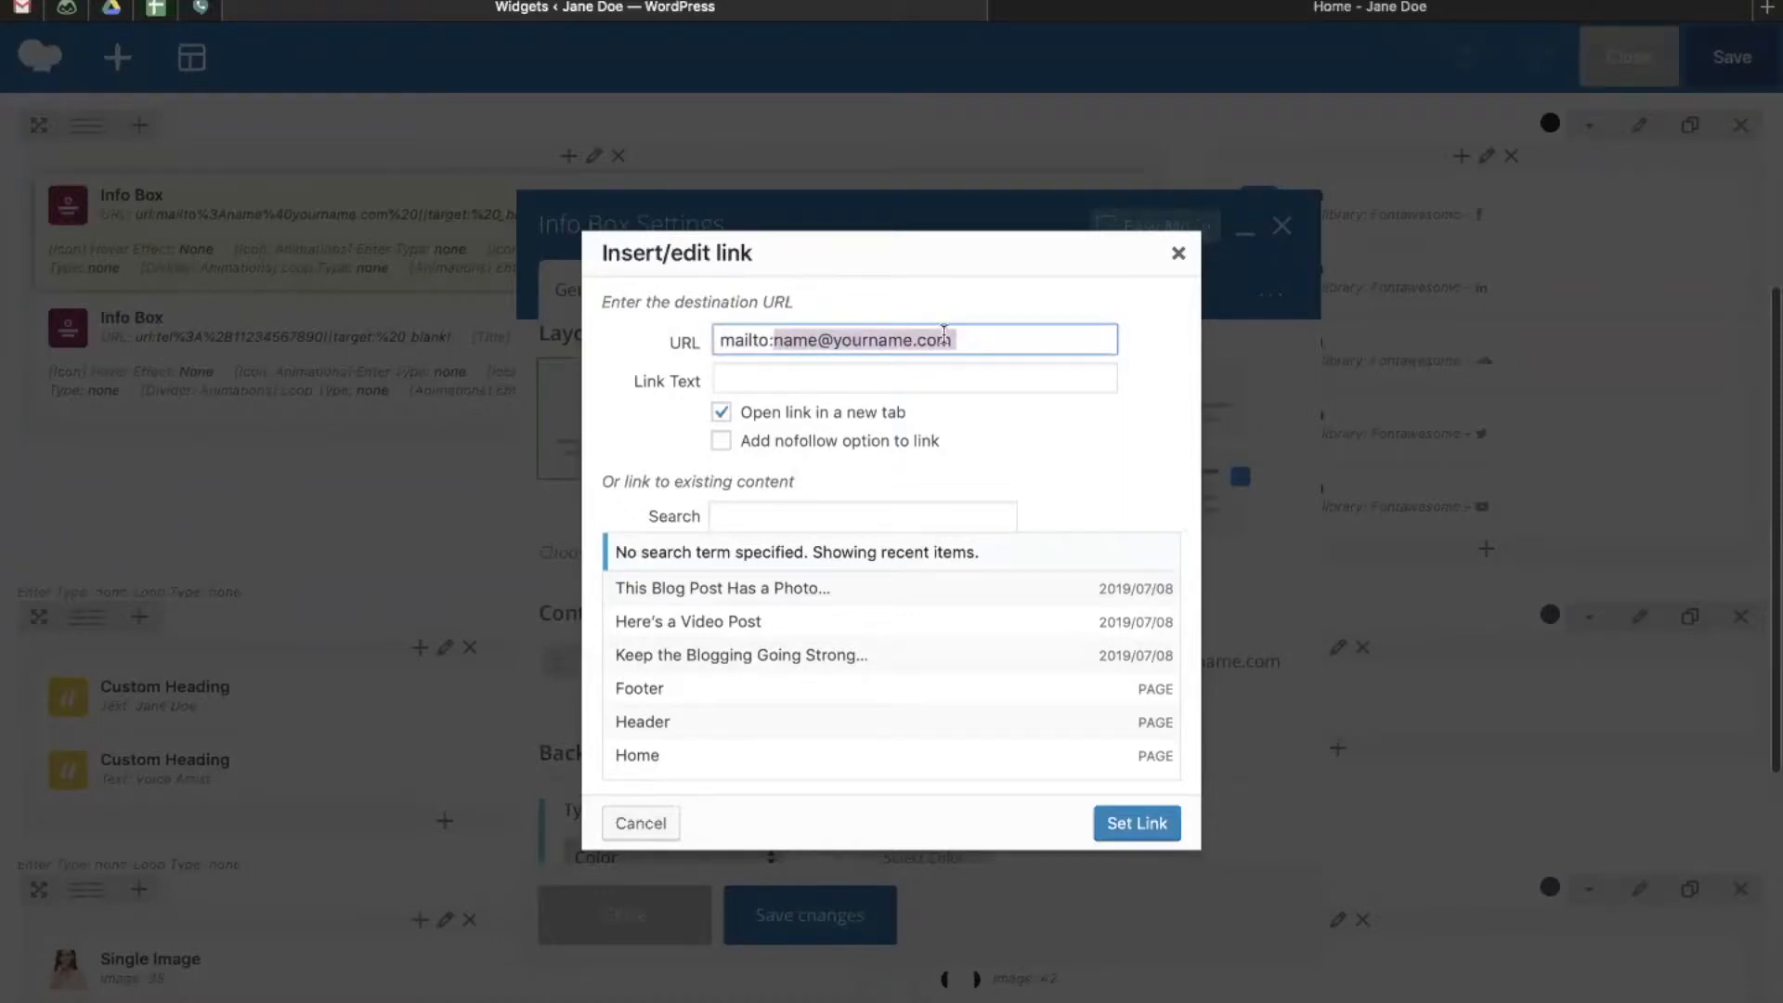
click(1135, 823)
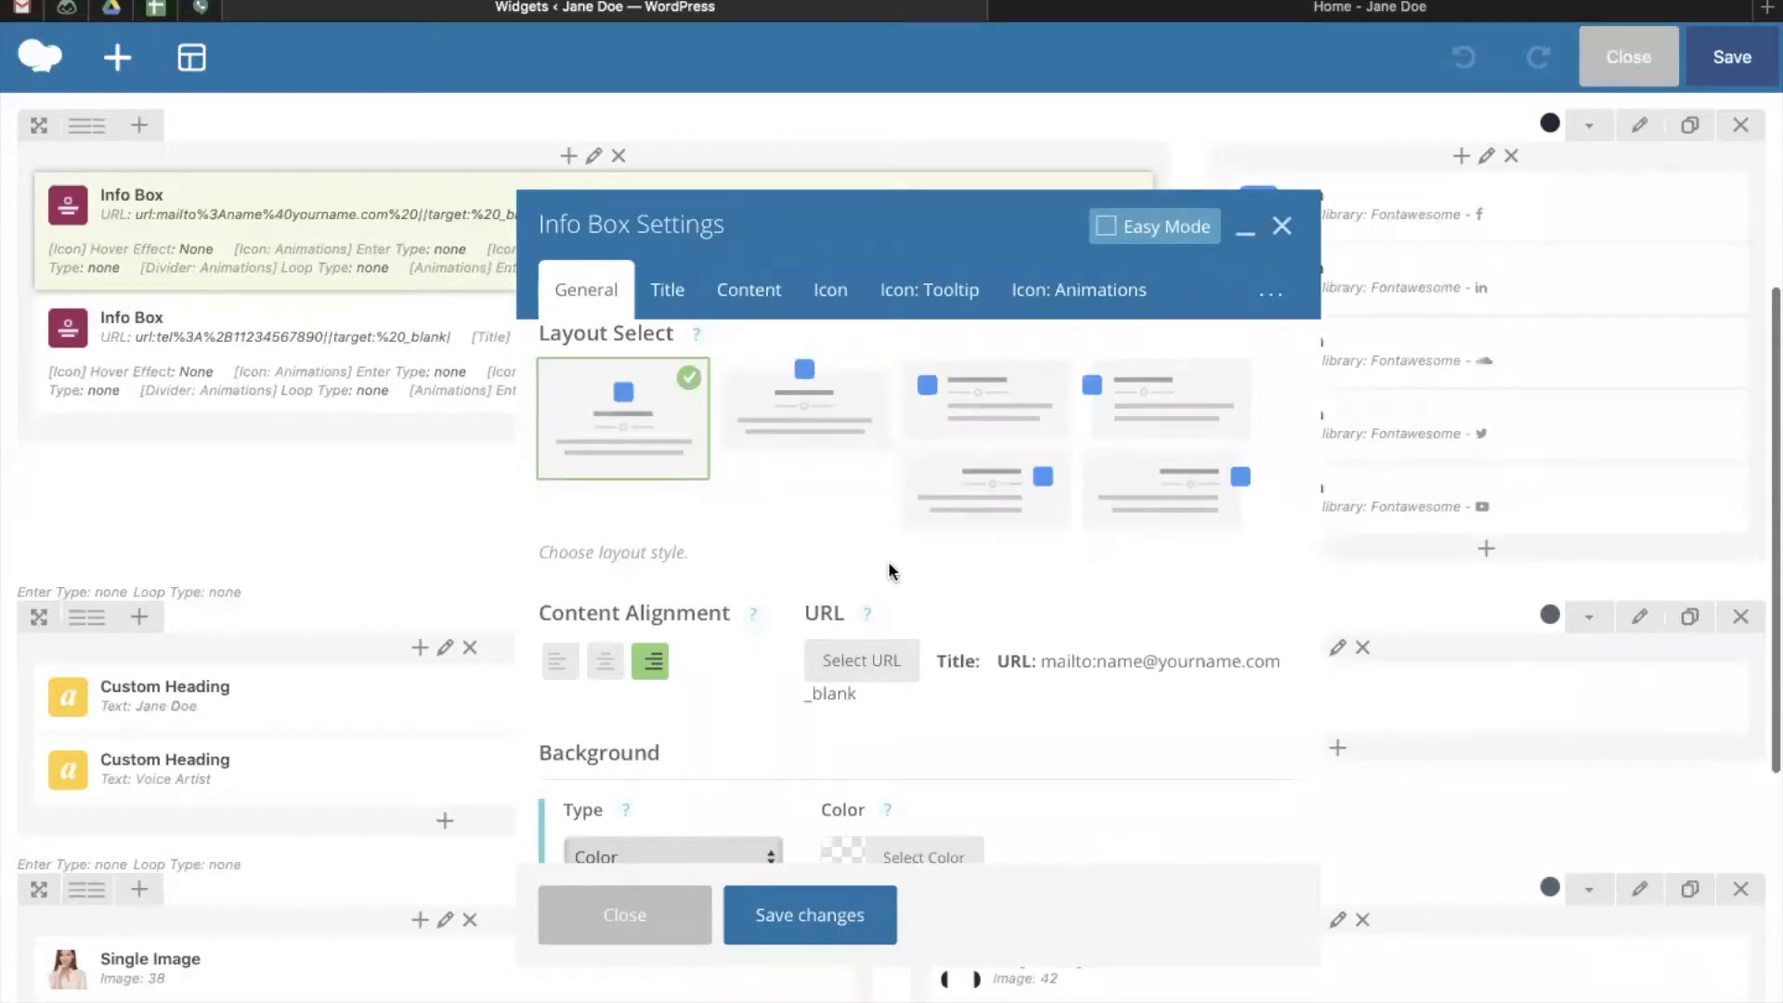
- Select the e-mail text in the Info Box's title and save the Info Box settings
scroll(890, 591, up, 2)
scroll(890, 590, down, 2)
scroll(889, 591, down, 3)
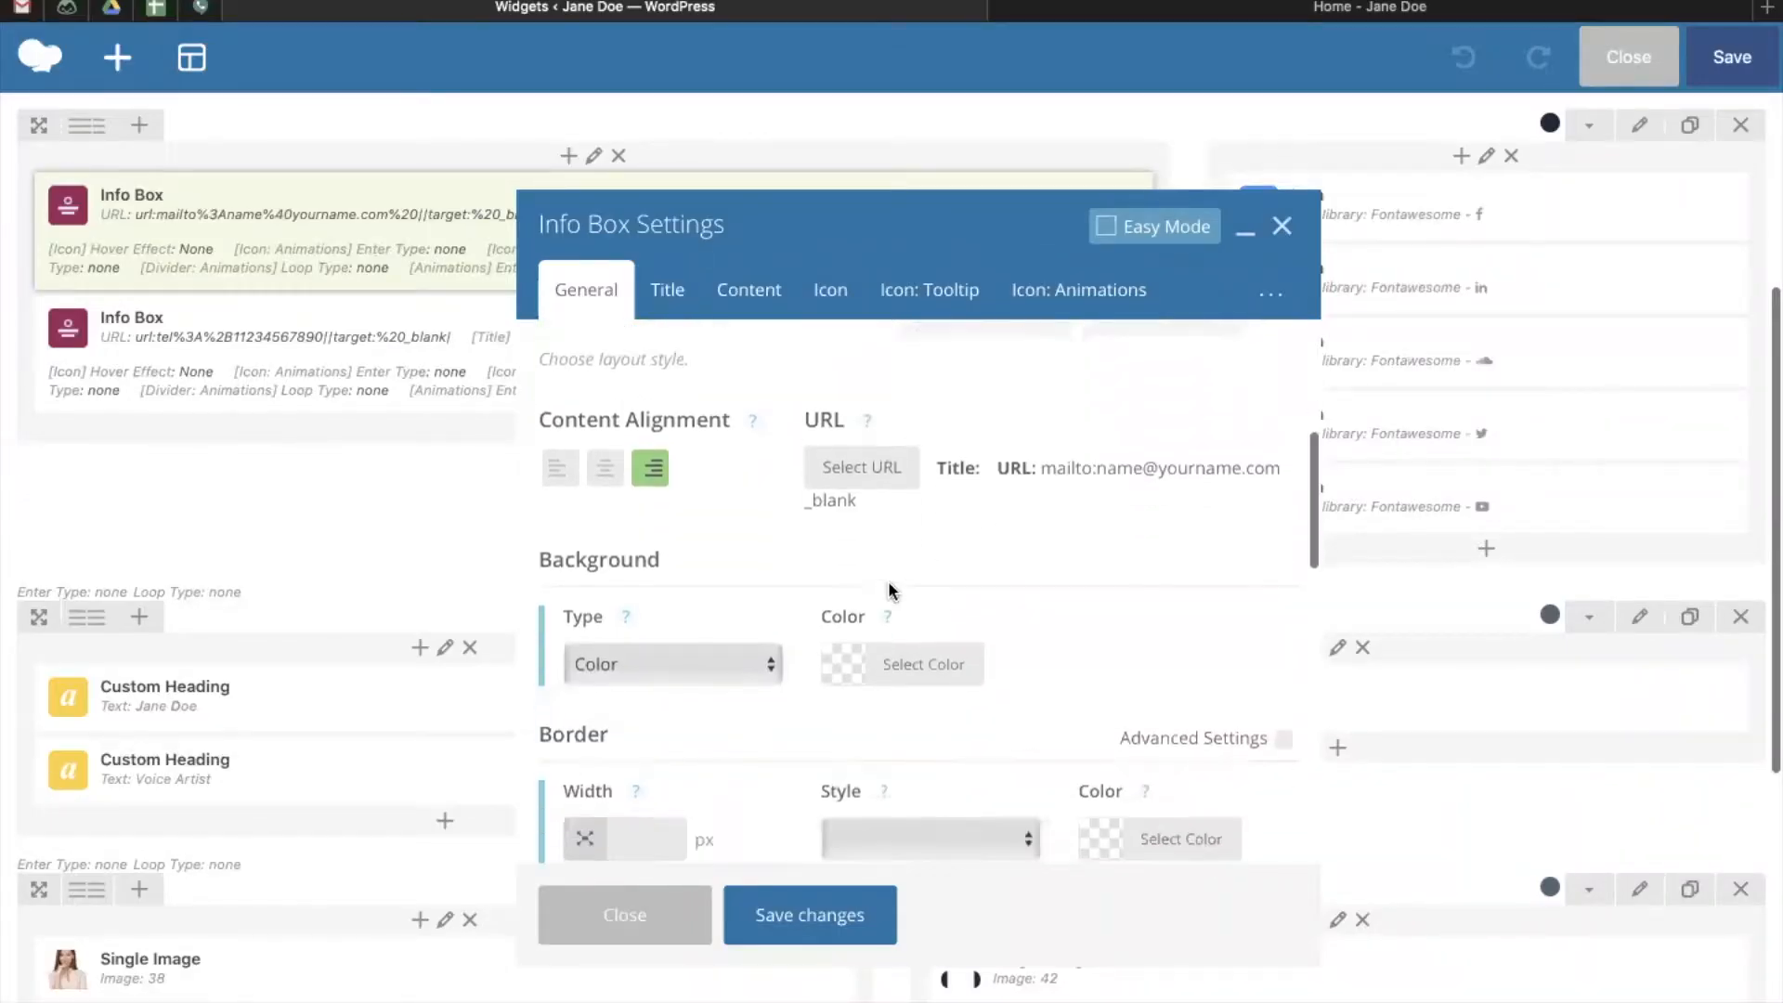
click(671, 291)
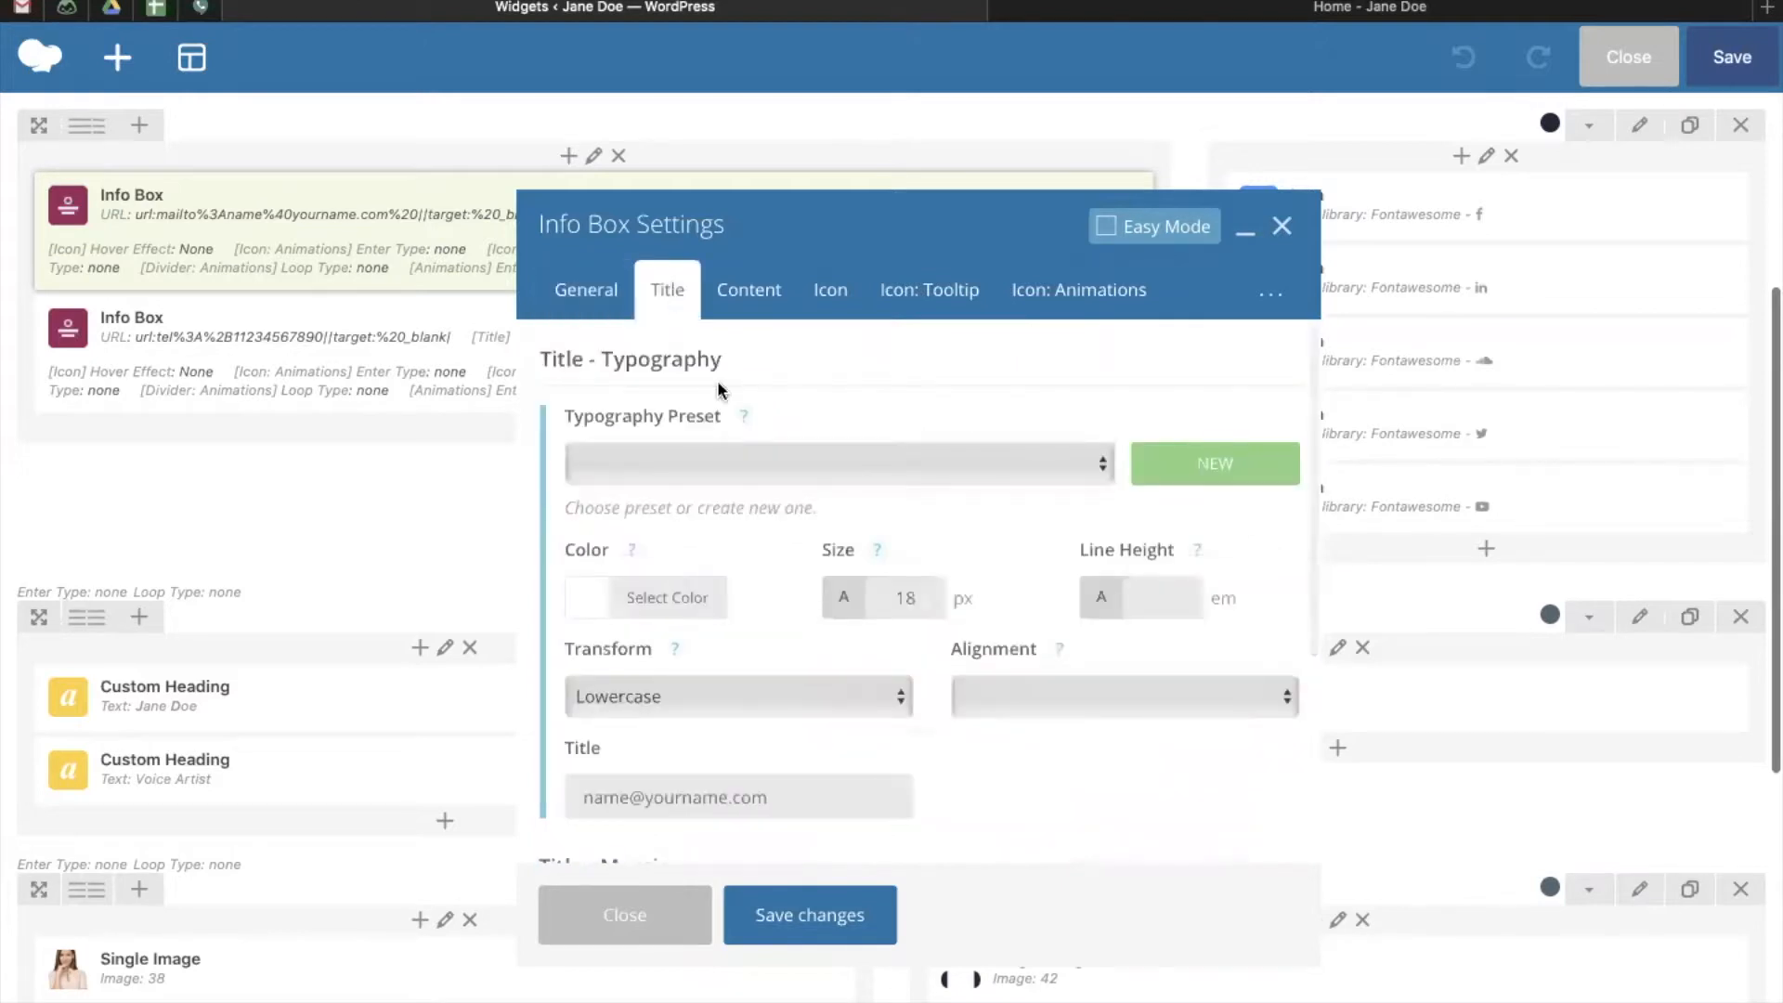
scroll(769, 514, down, 5)
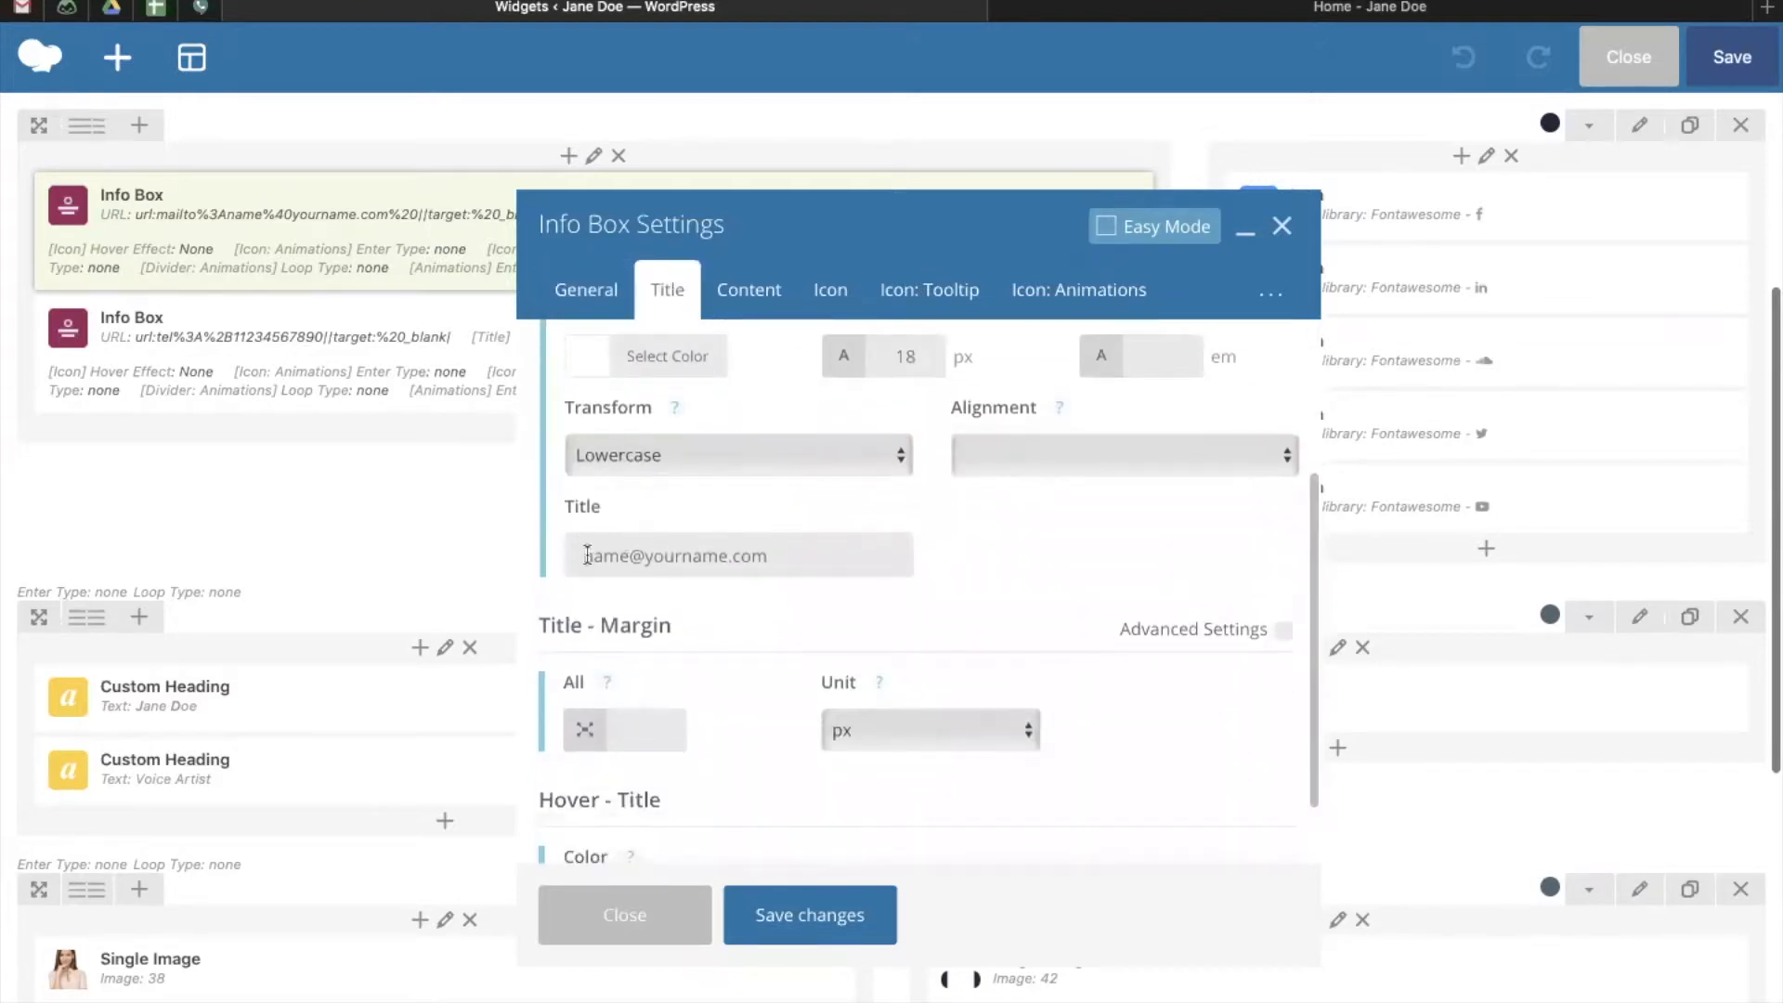
drag(579, 554, 820, 570)
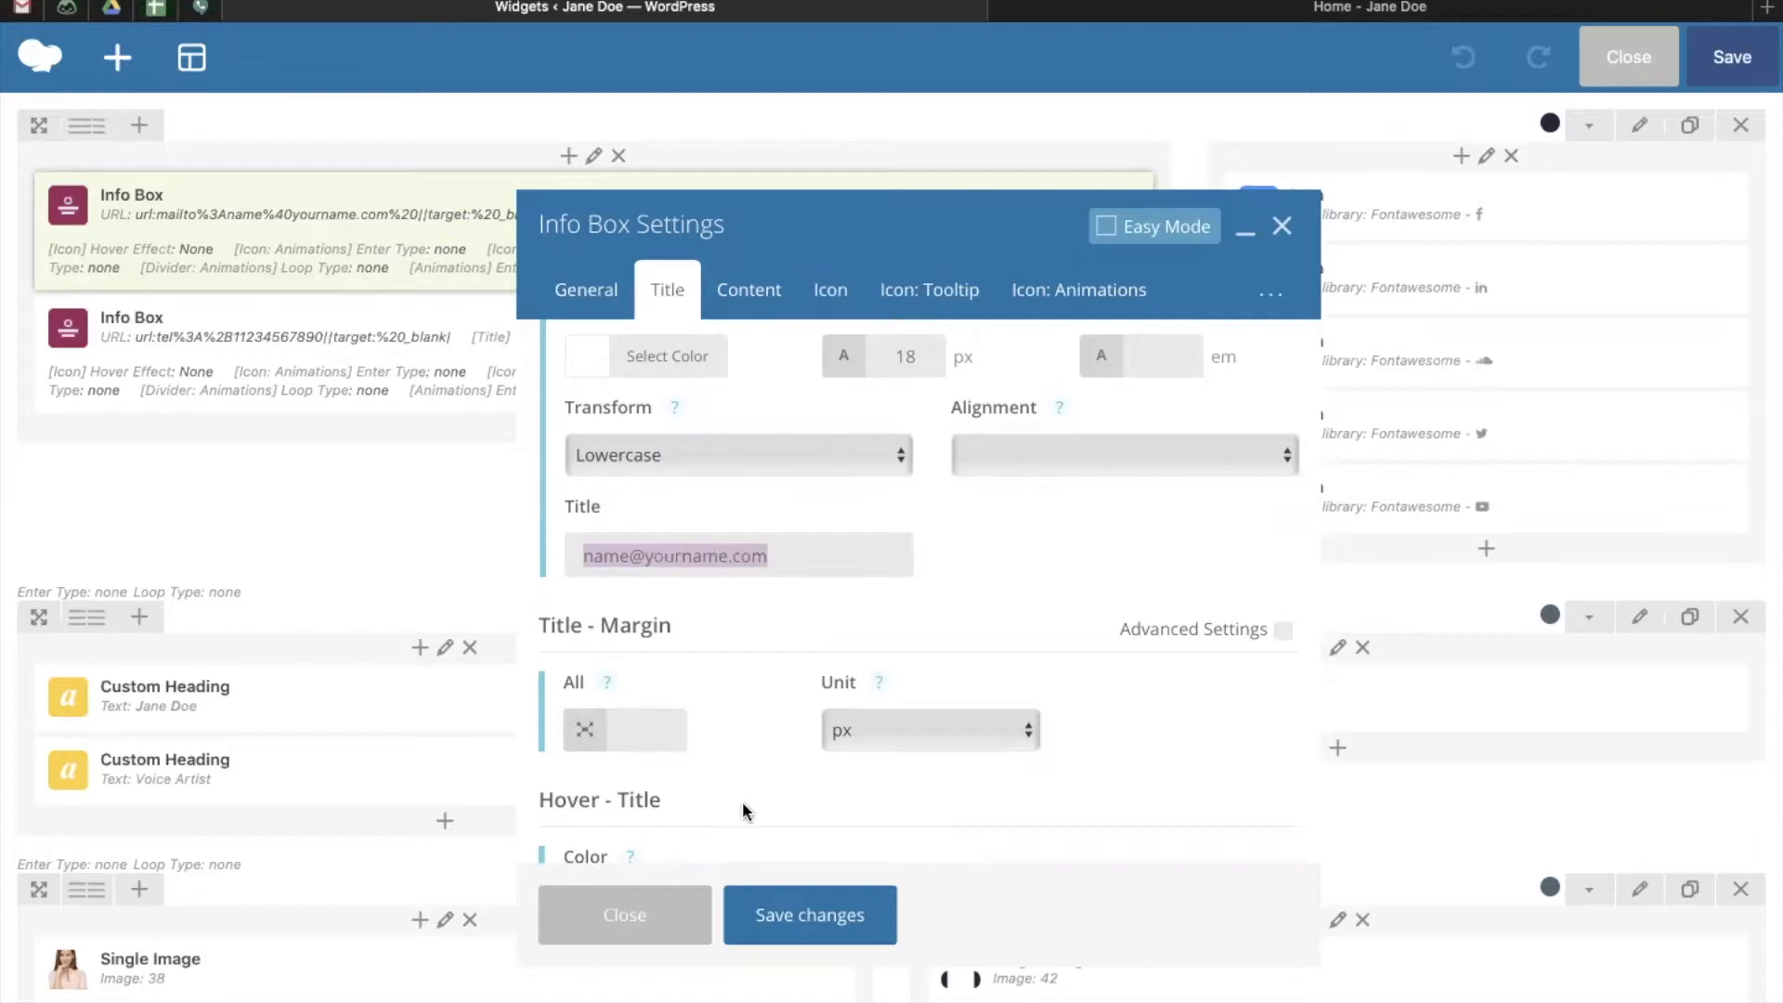
click(772, 924)
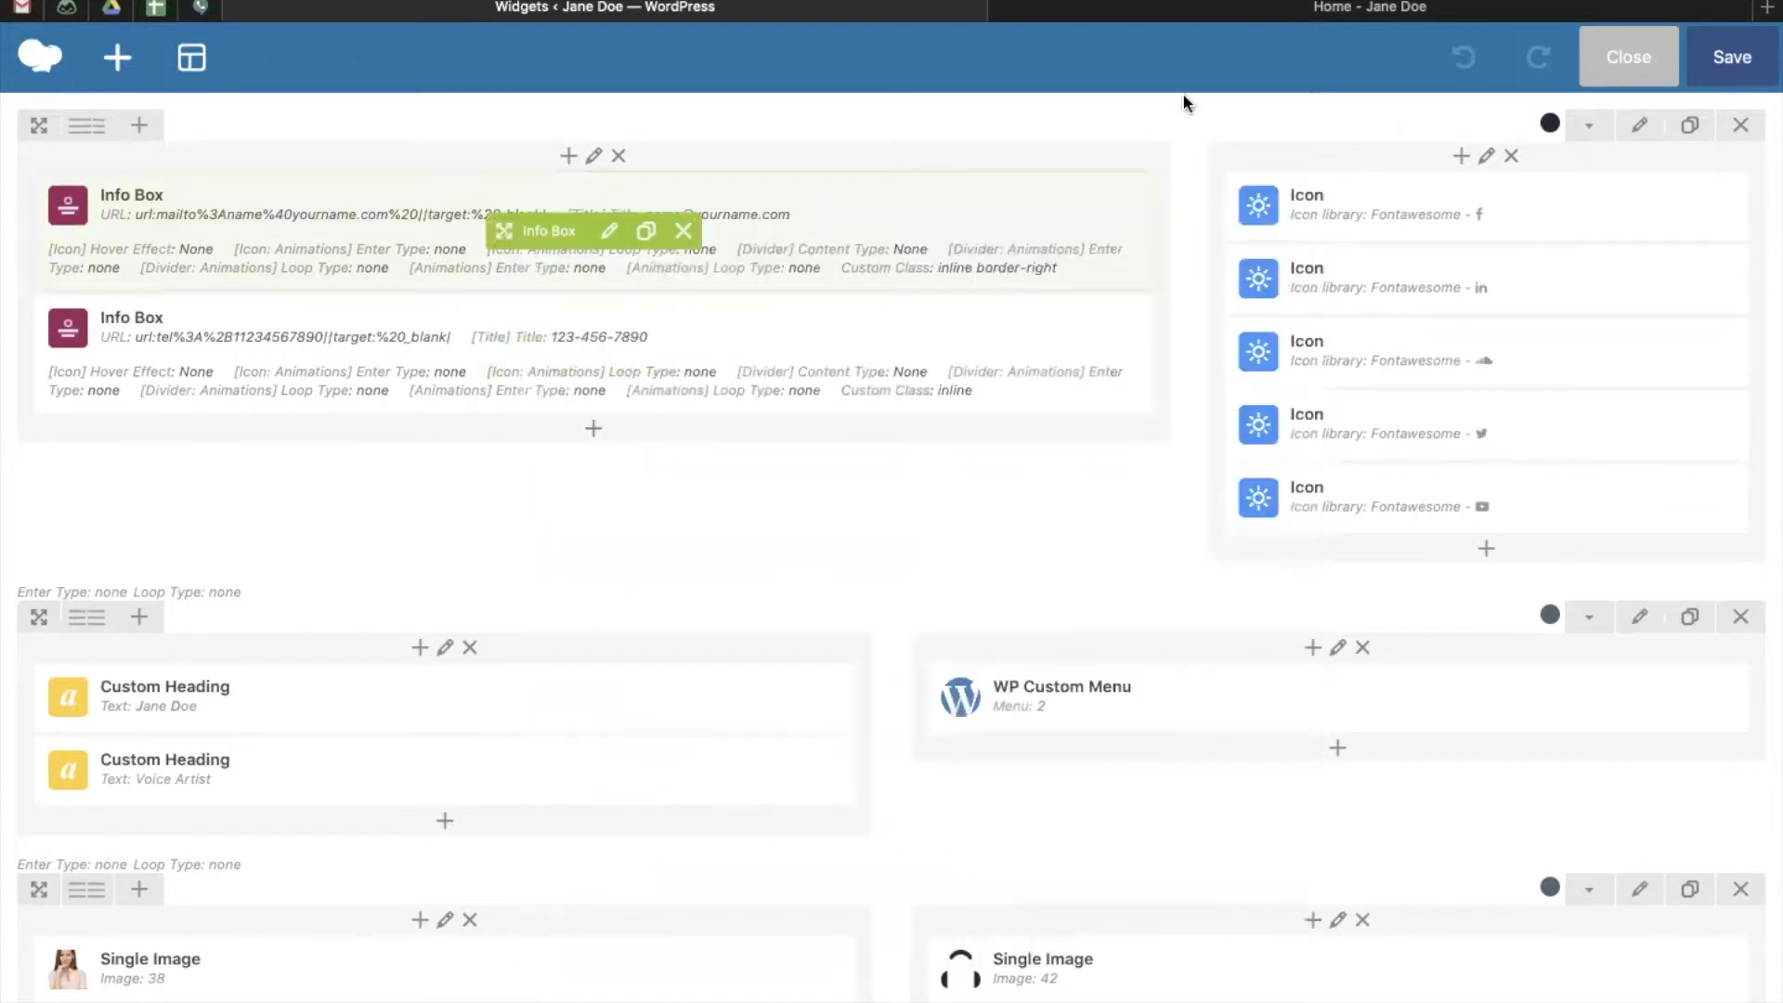
- Check the contact details in the top bar of the live Home page and return to the widget editor
click(1298, 13)
scroll(965, 284, up, 15)
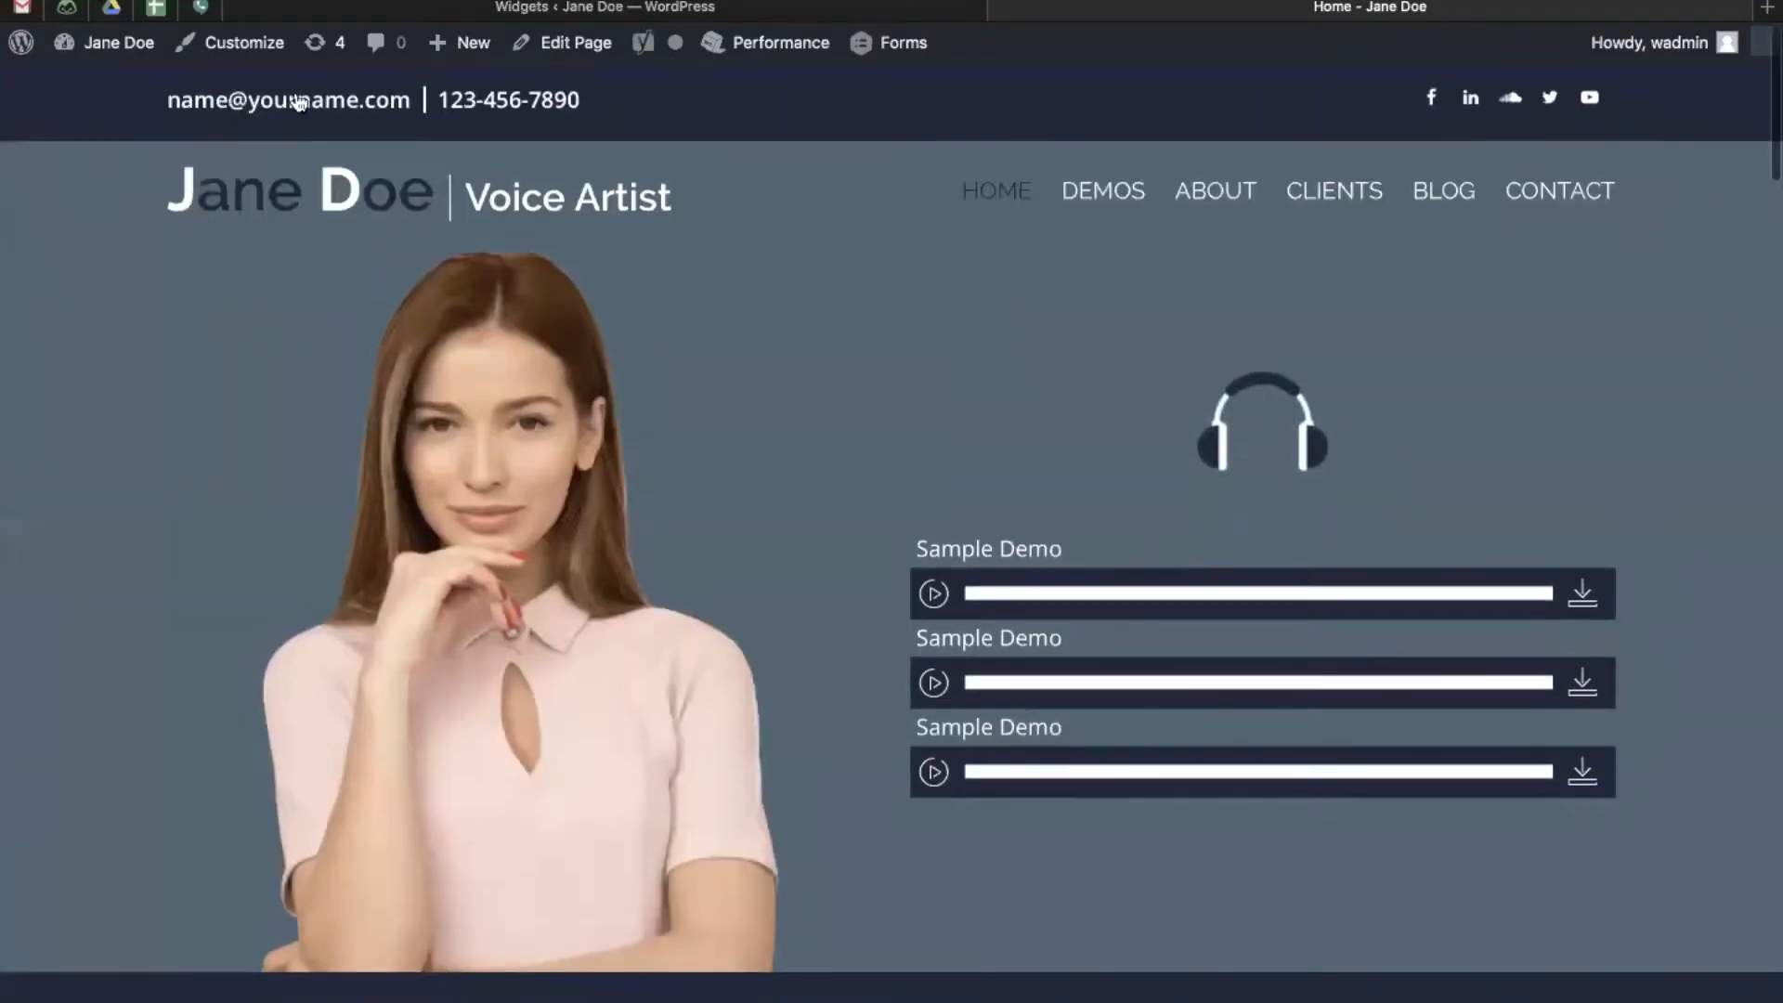
click(687, 9)
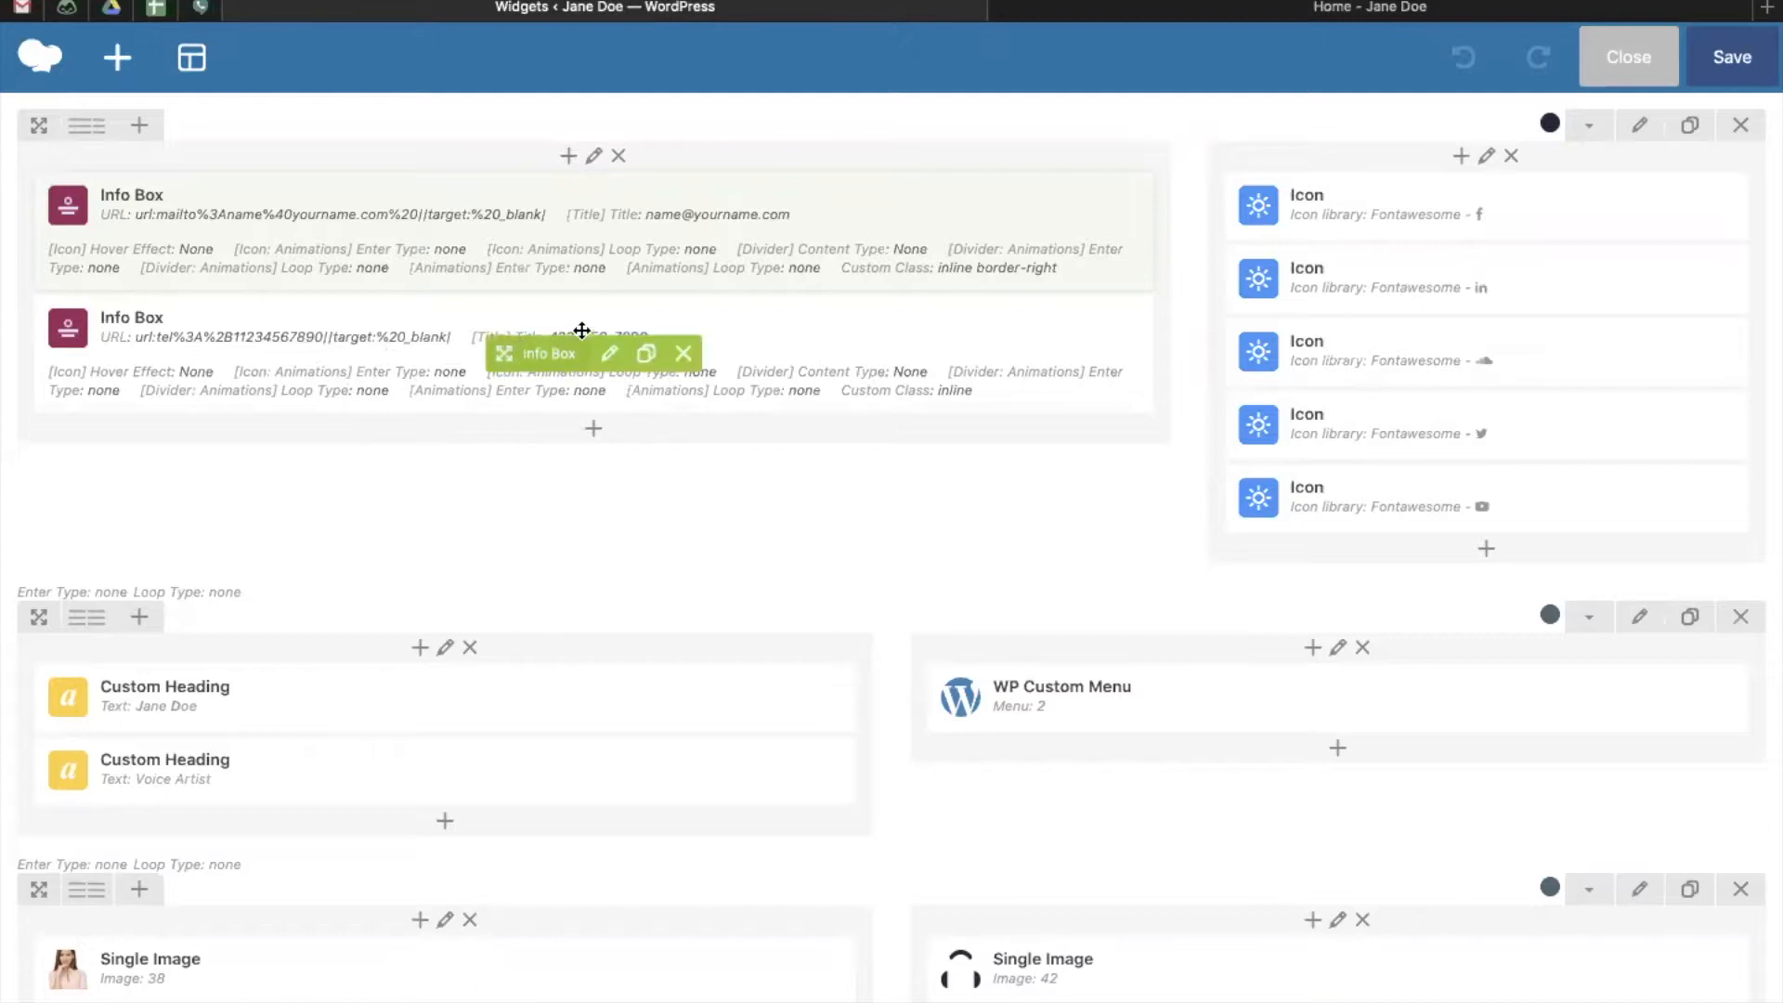
- Open the phone Info Box's URL, select the number after the tel:+ prefix, set the link and save the Info Box settings
mouse_move(566, 353)
click(609, 354)
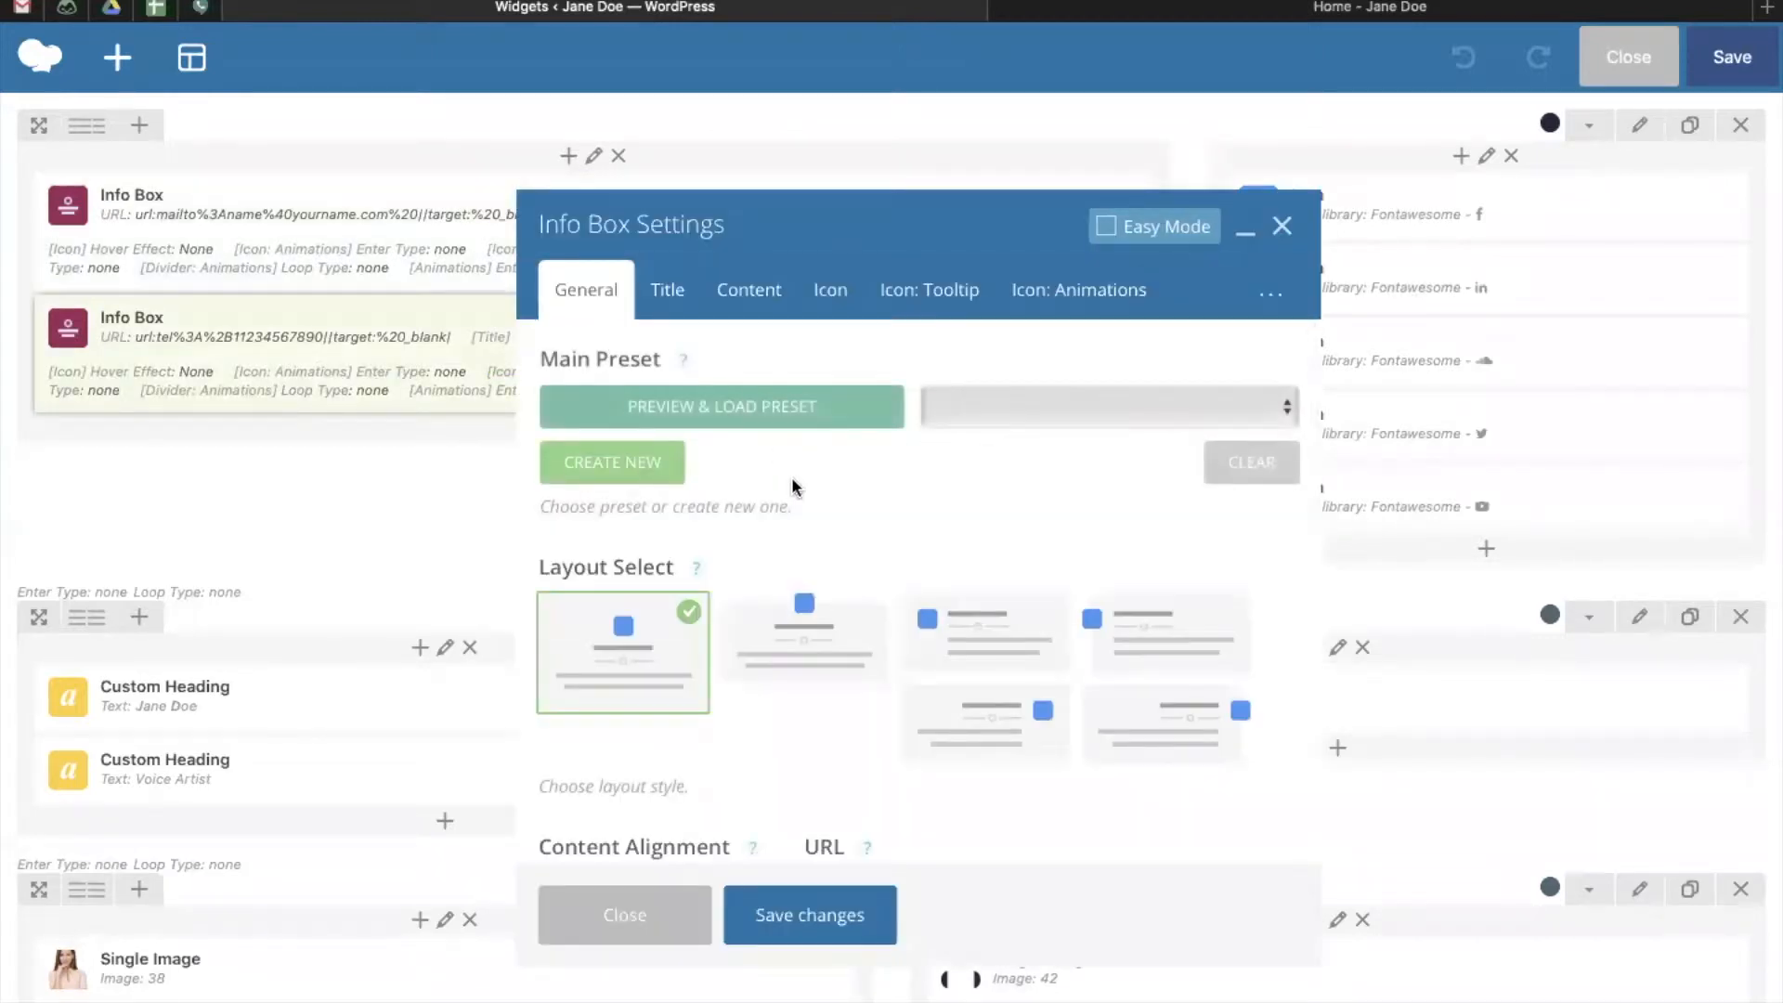
scroll(887, 604, down, 5)
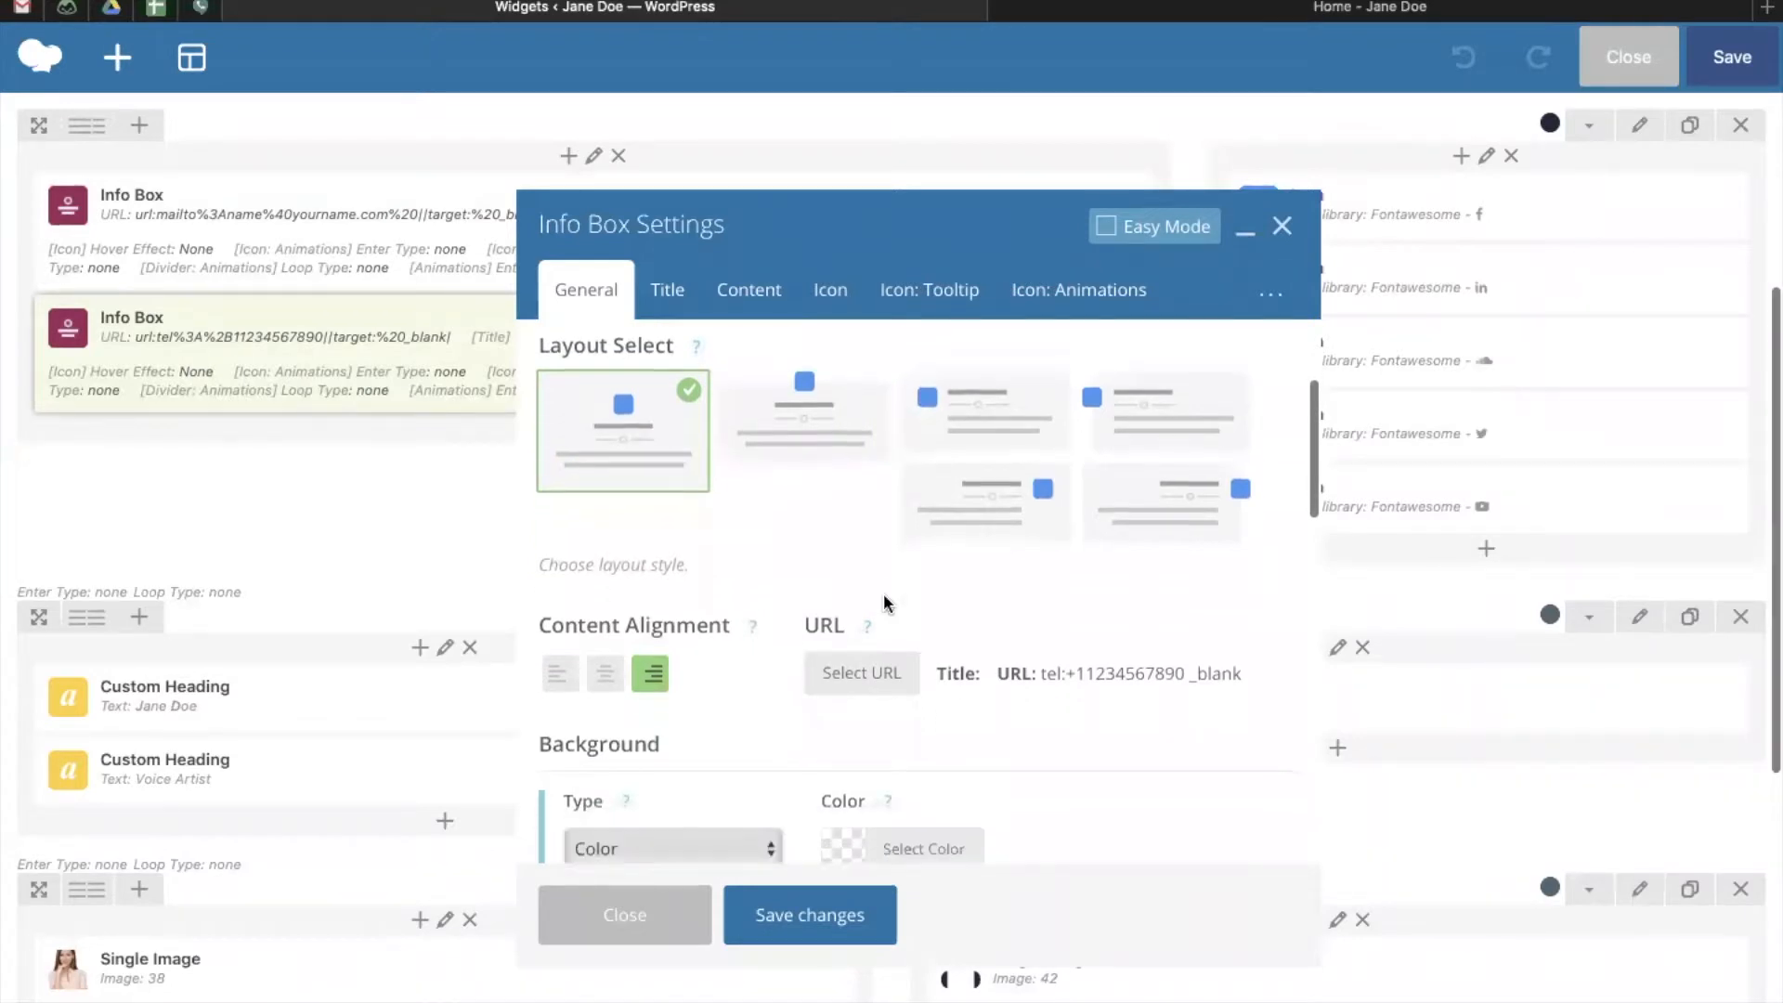
click(855, 659)
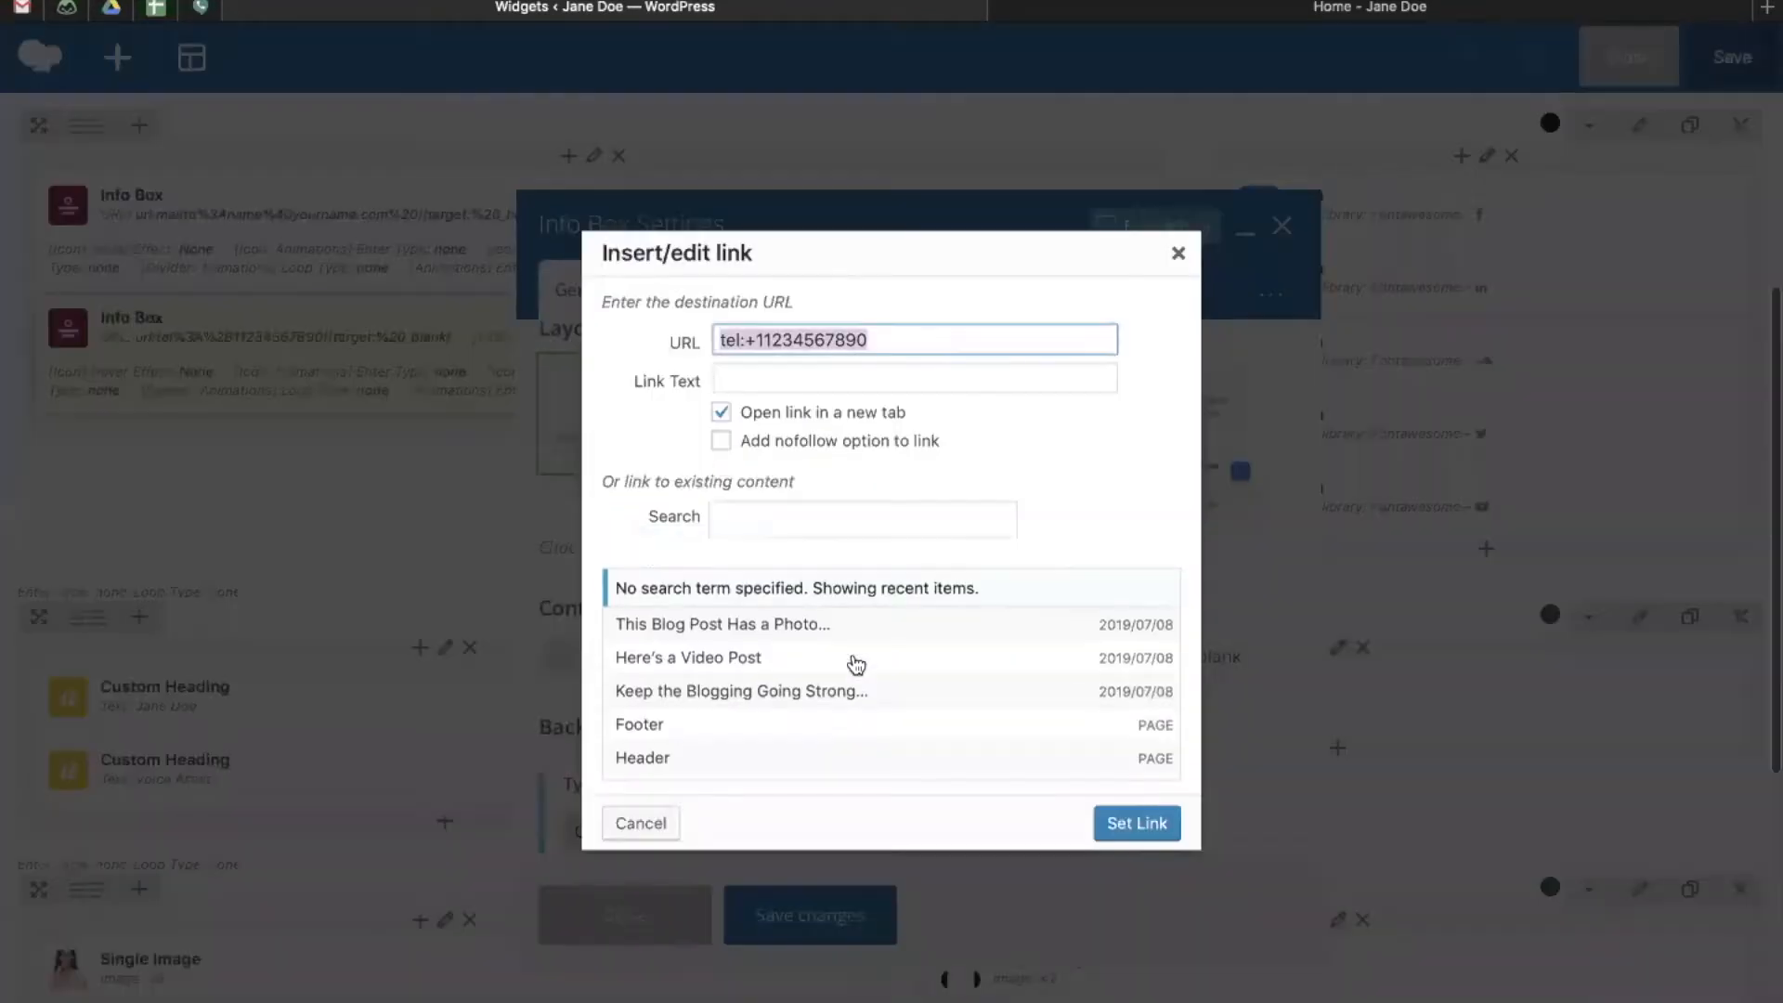
click(762, 345)
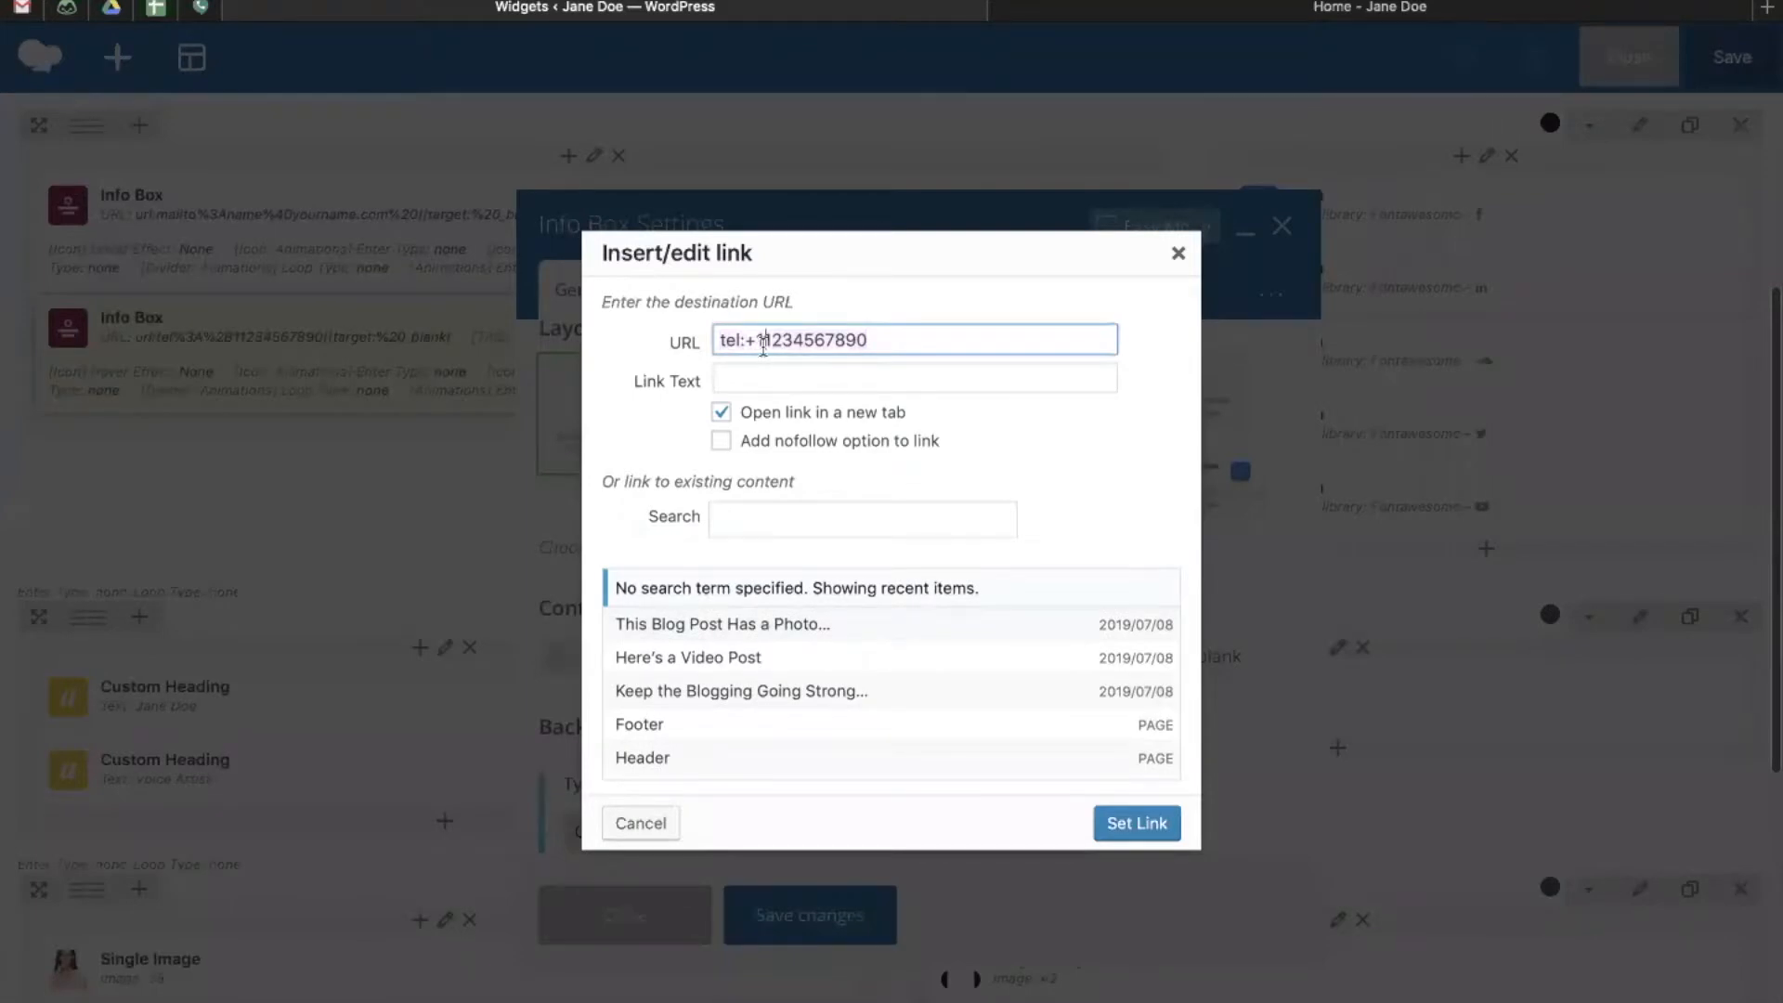
drag(760, 340, 866, 339)
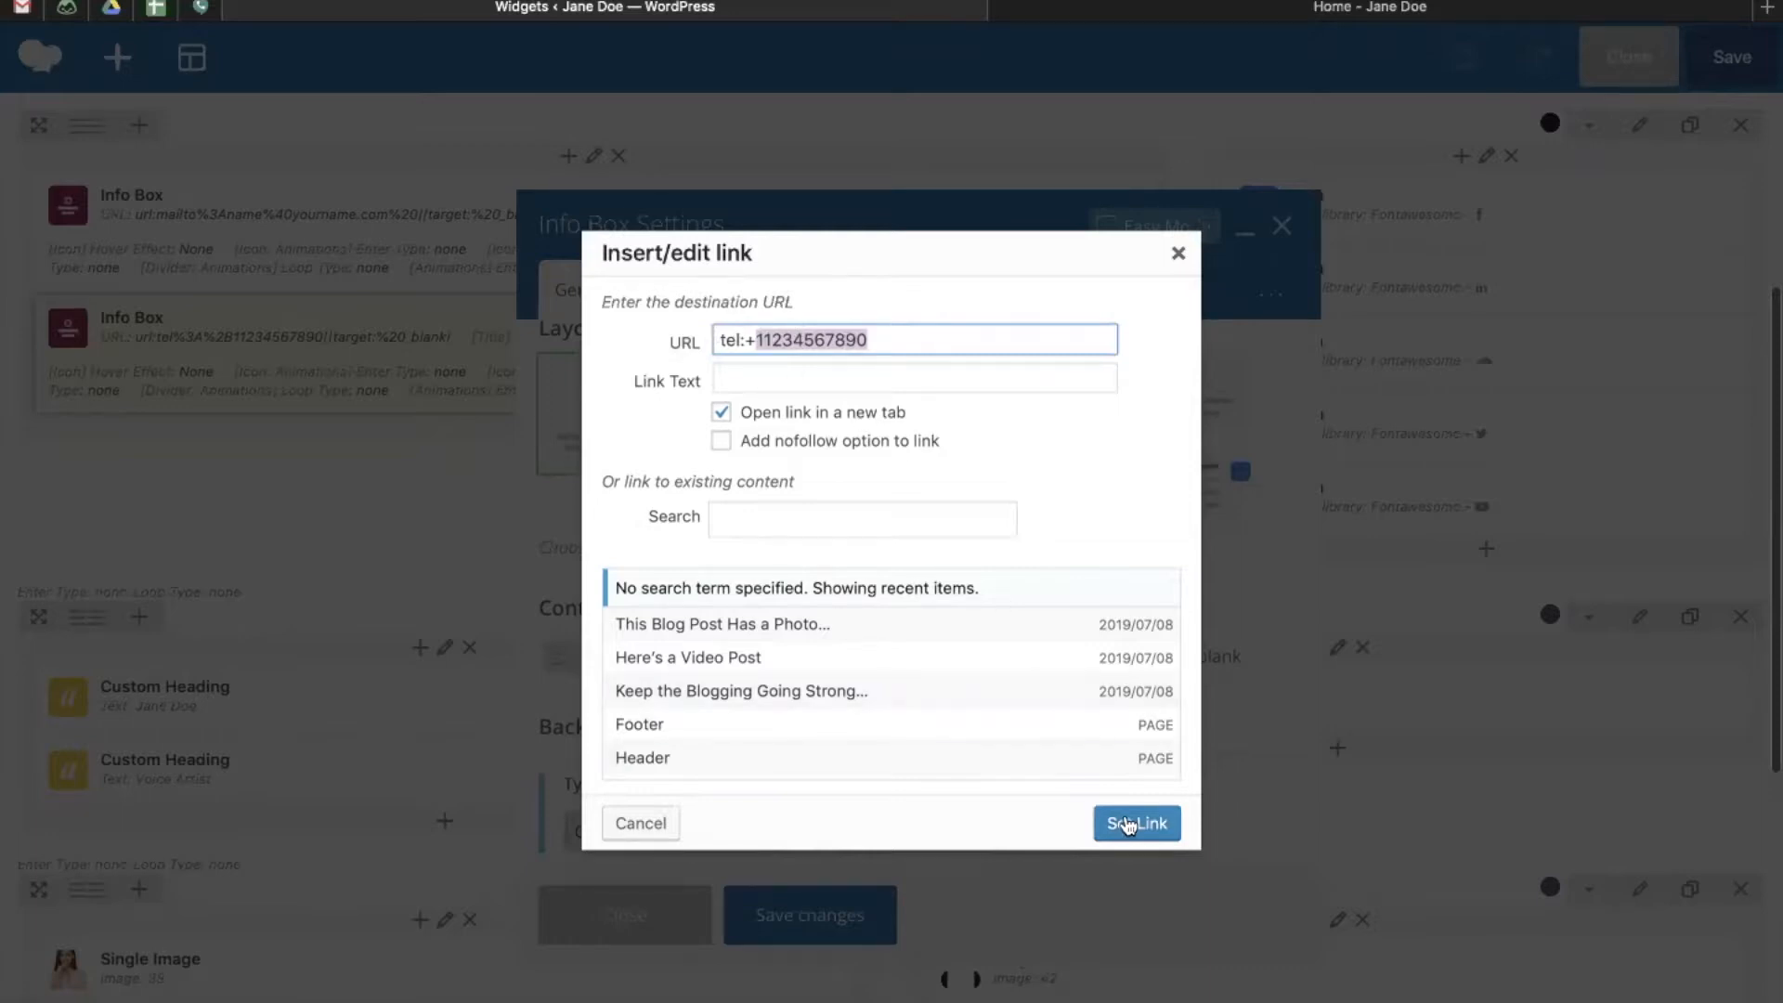
click(1126, 824)
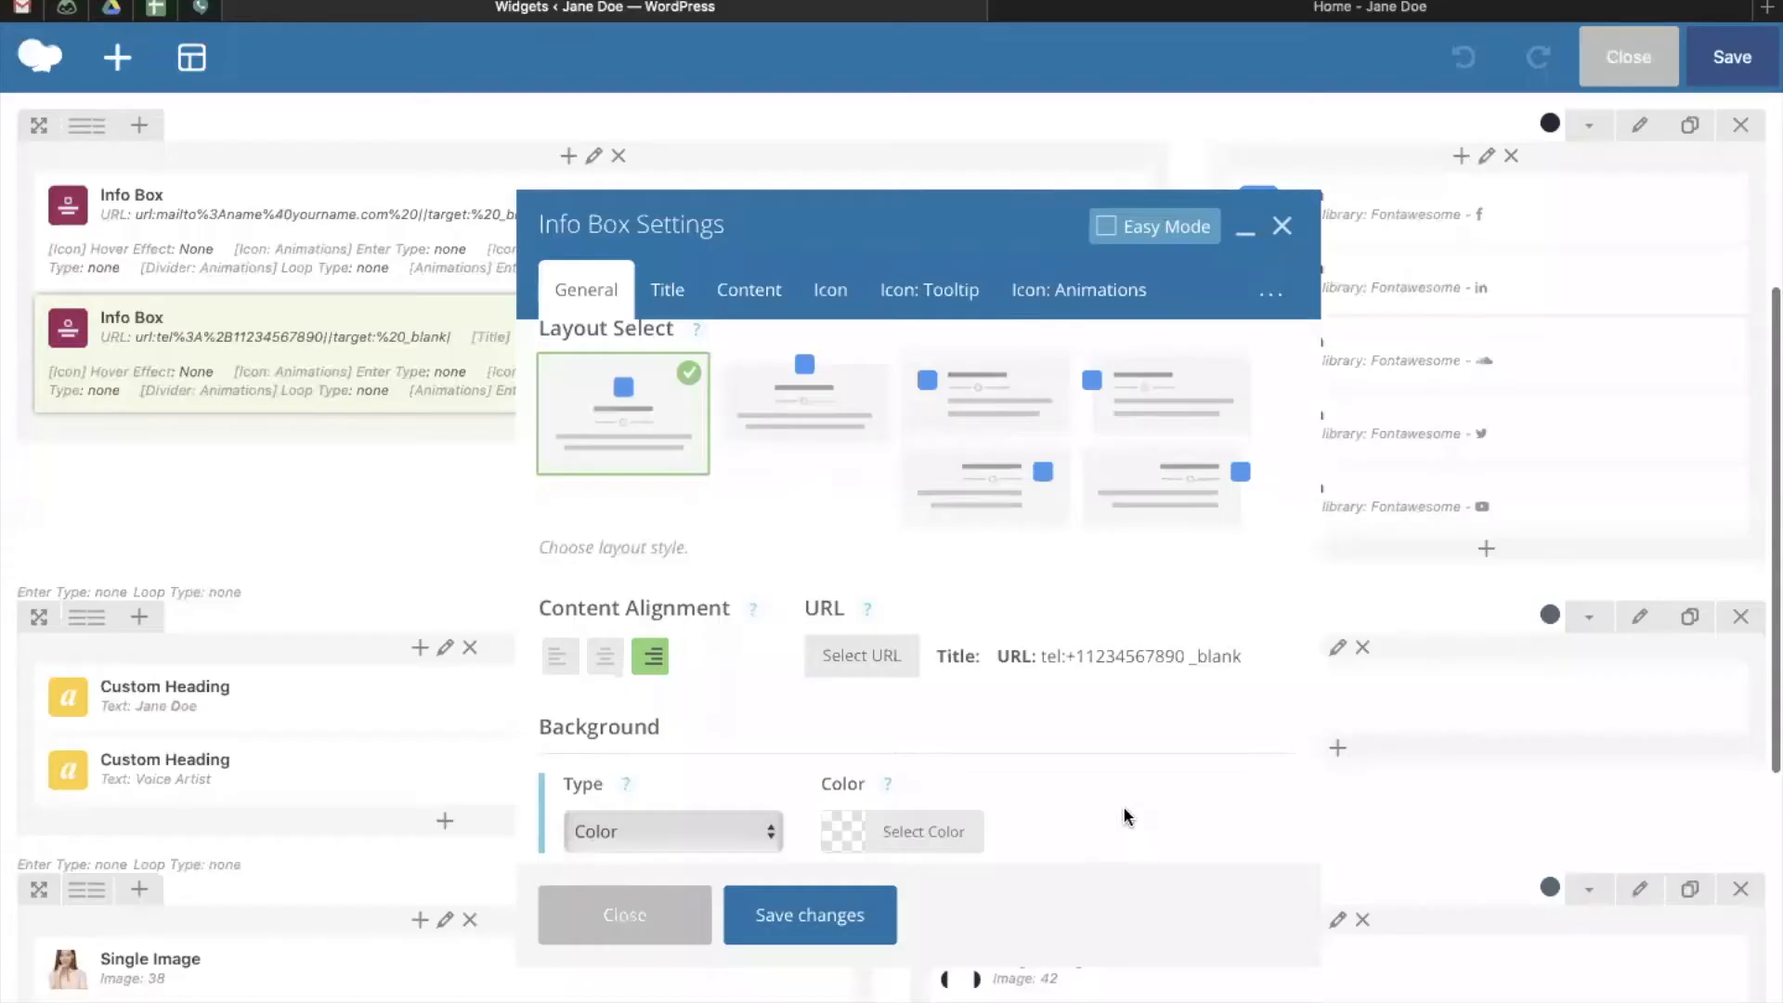
click(822, 914)
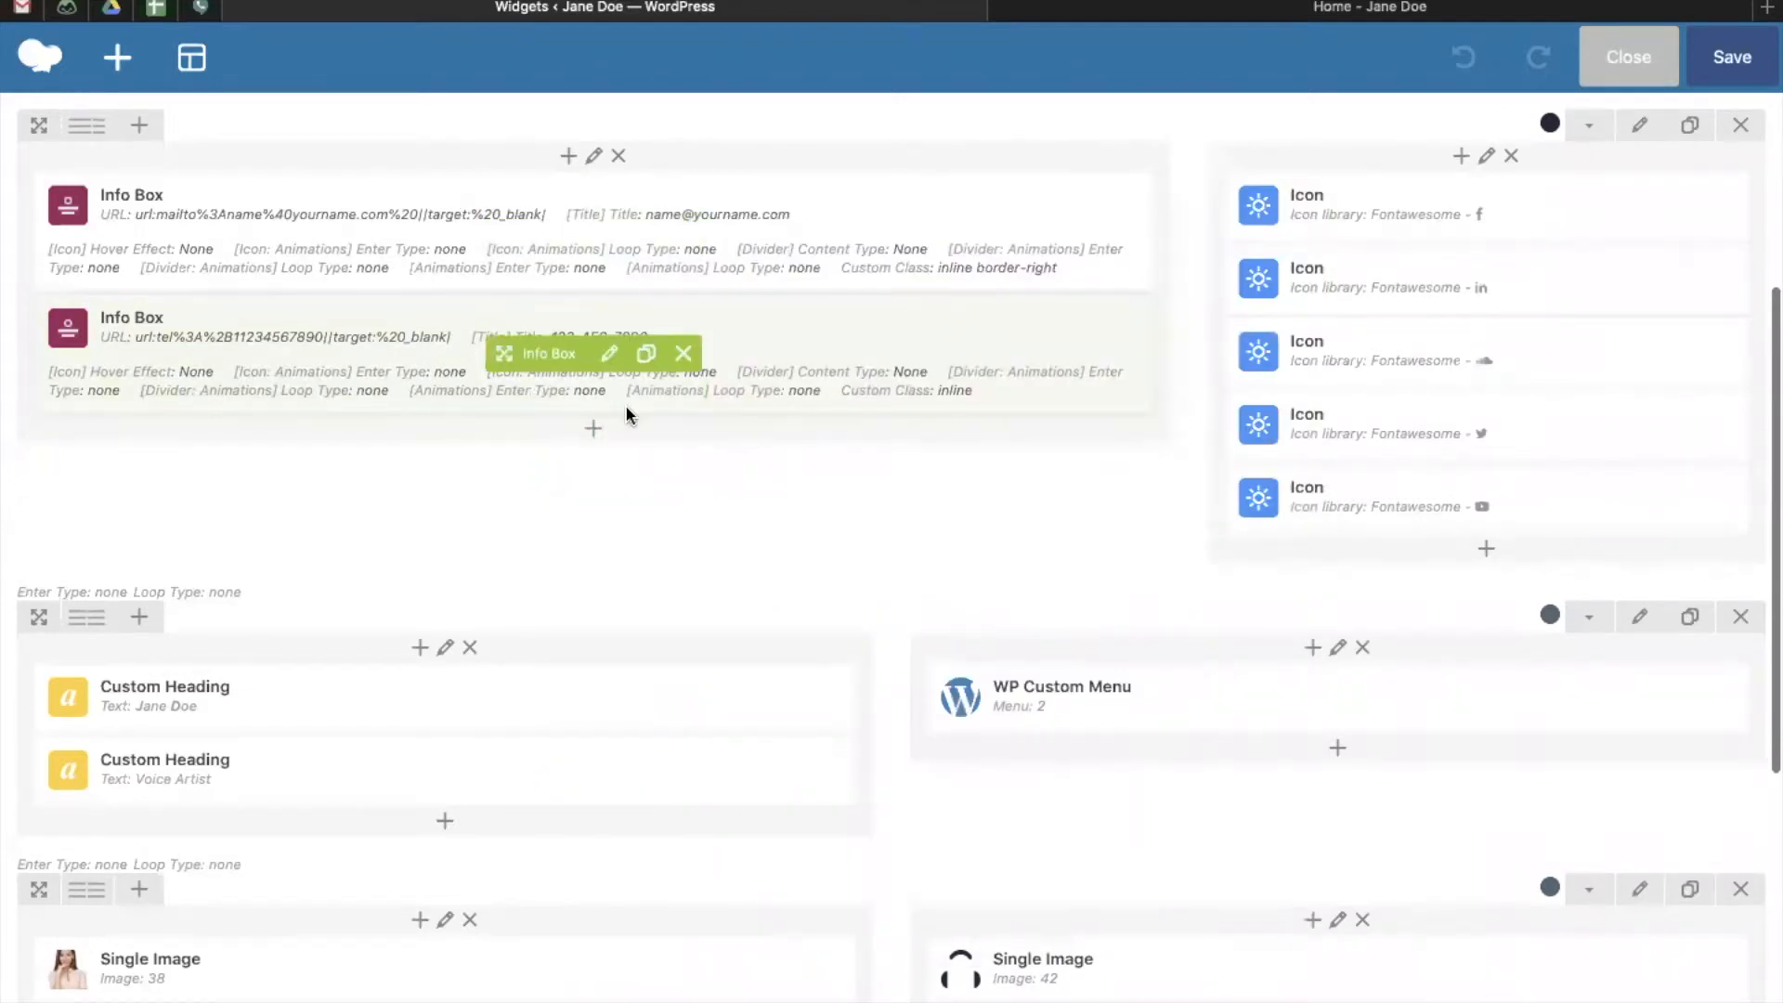
- Reopen the phone Info Box, select the phone number text in its title, and save the settings
click(608, 355)
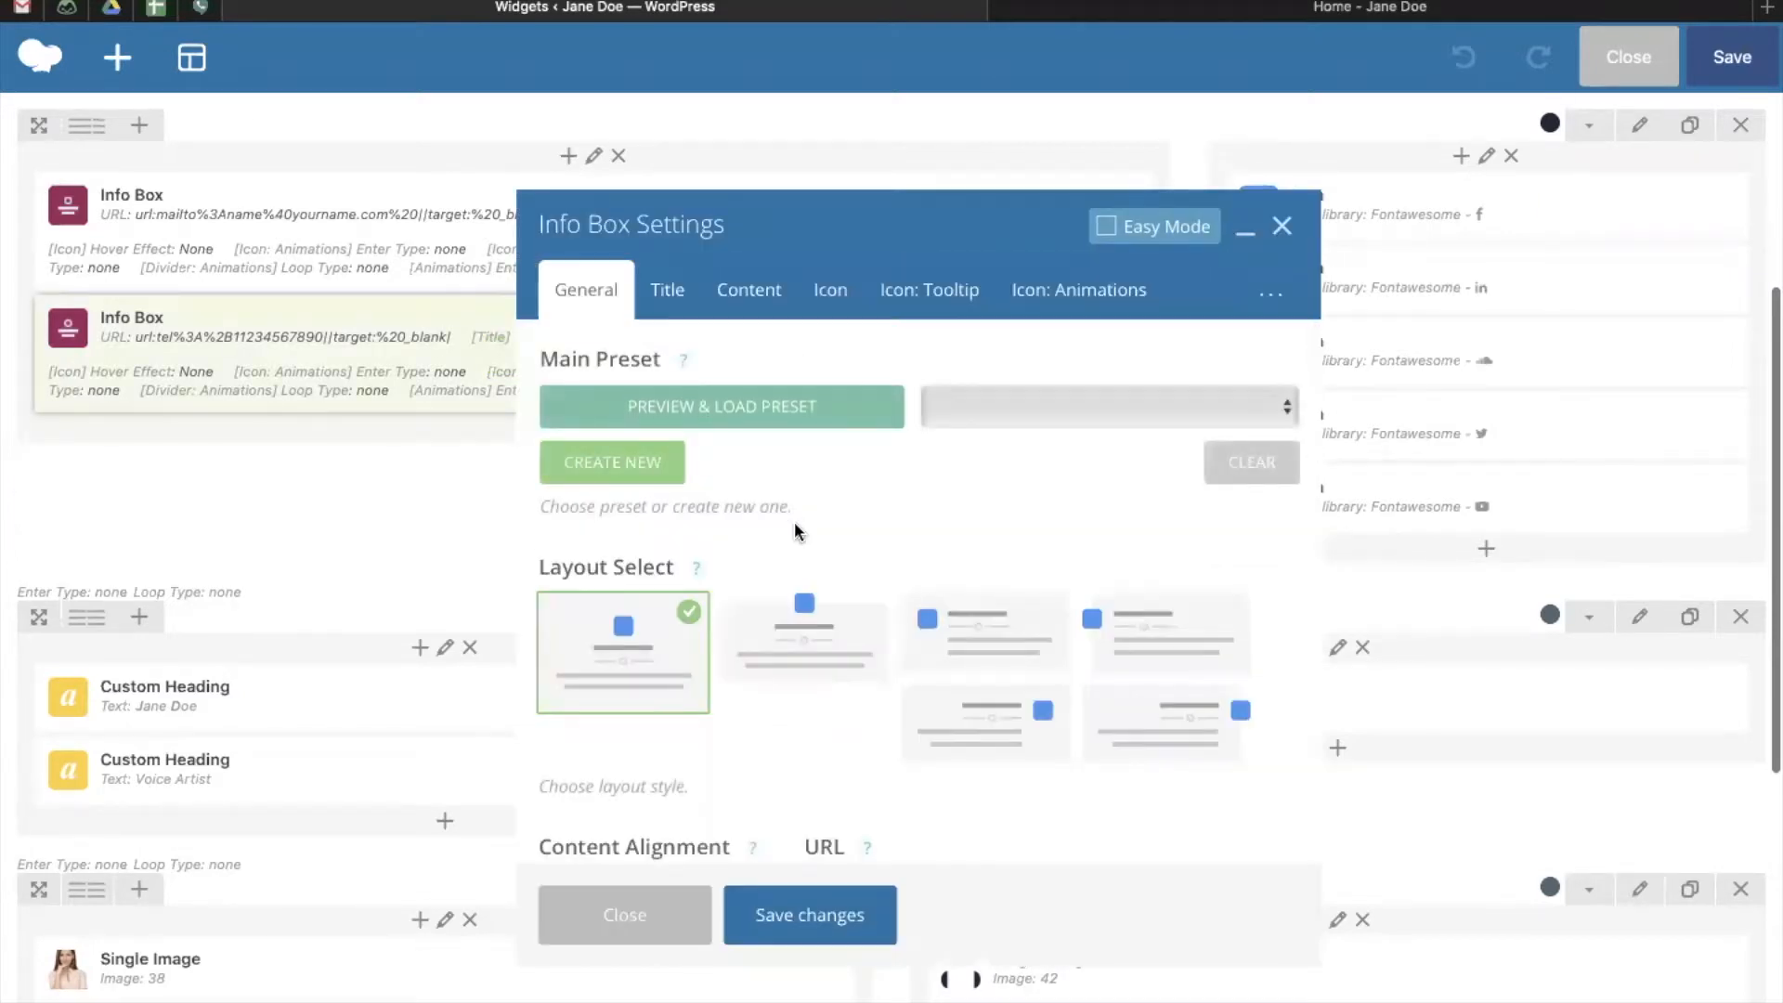
scroll(882, 545, down, 4)
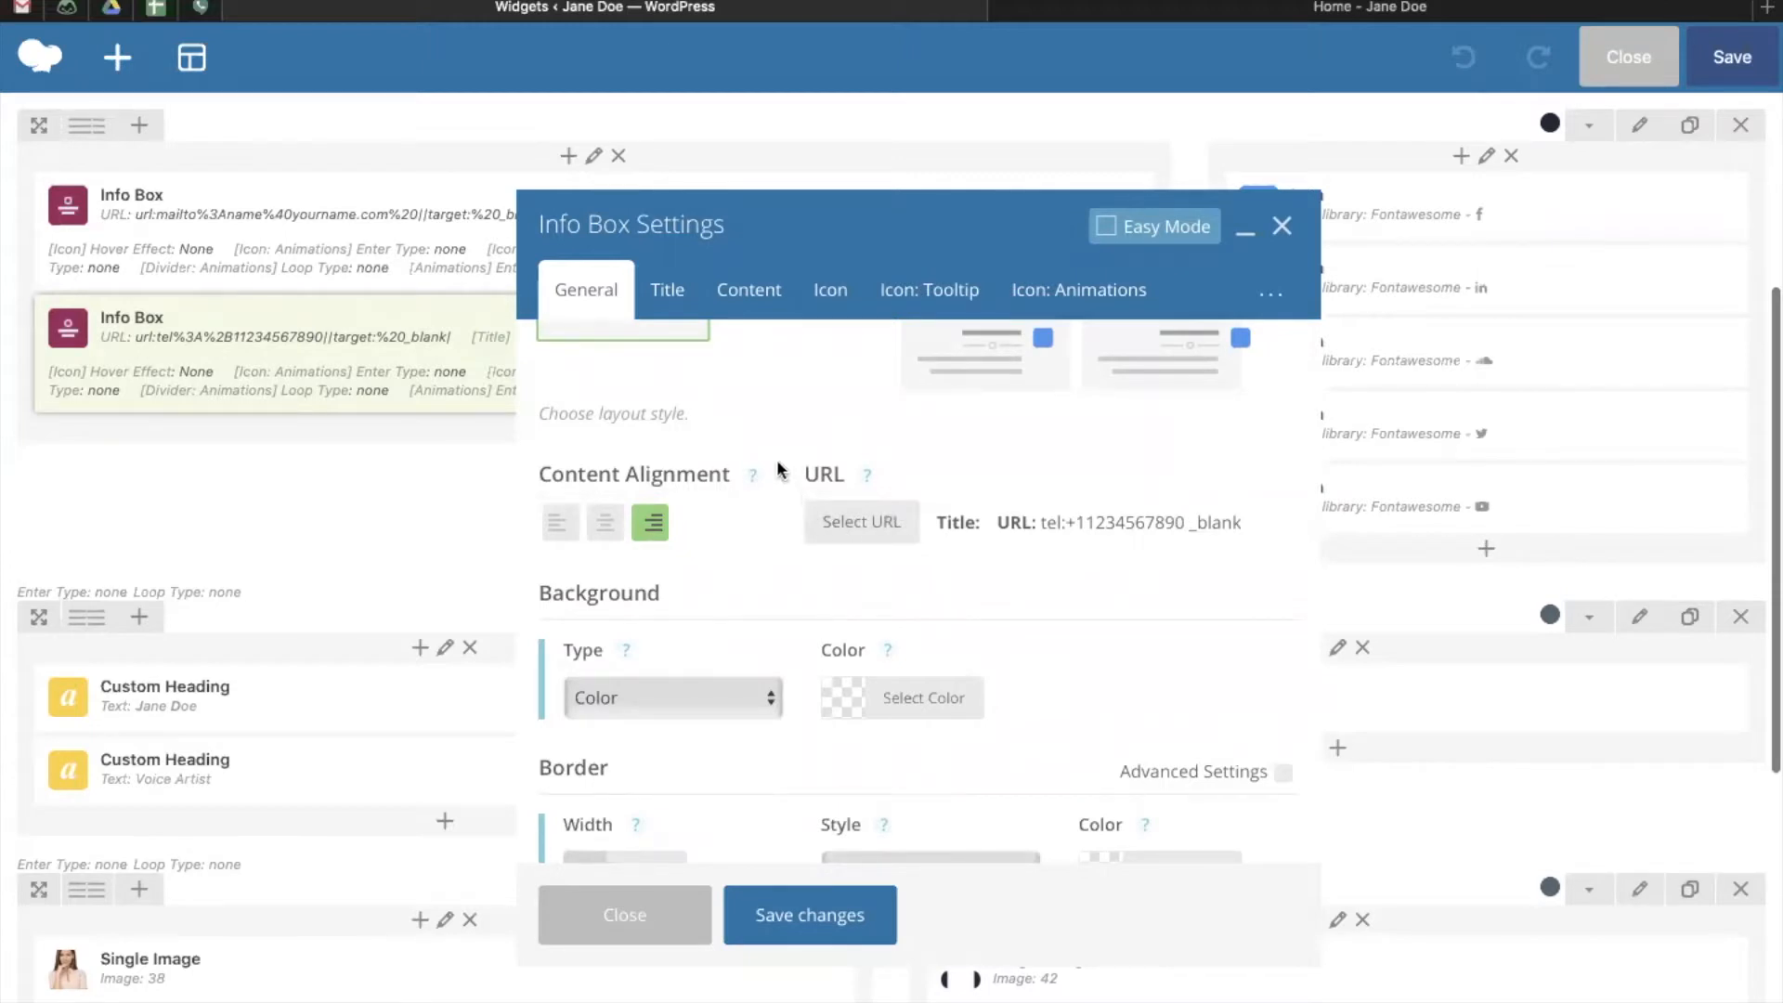
click(667, 290)
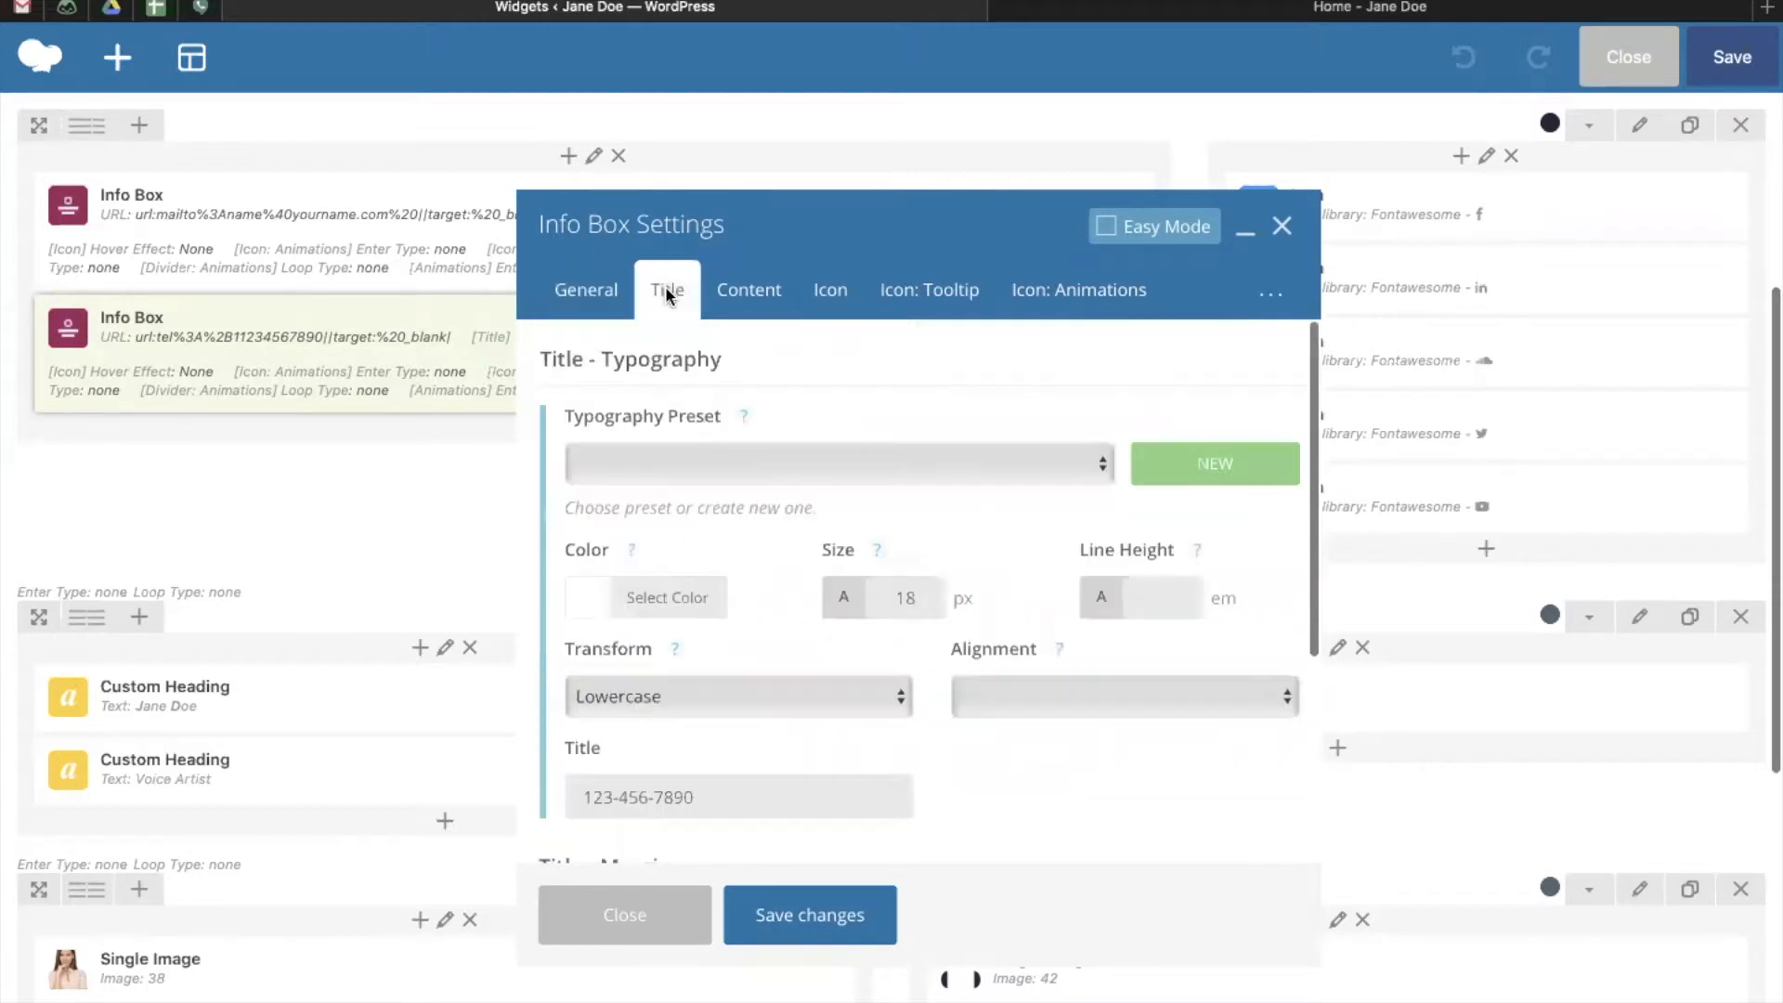
scroll(744, 565, down, 3)
drag(705, 661, 567, 656)
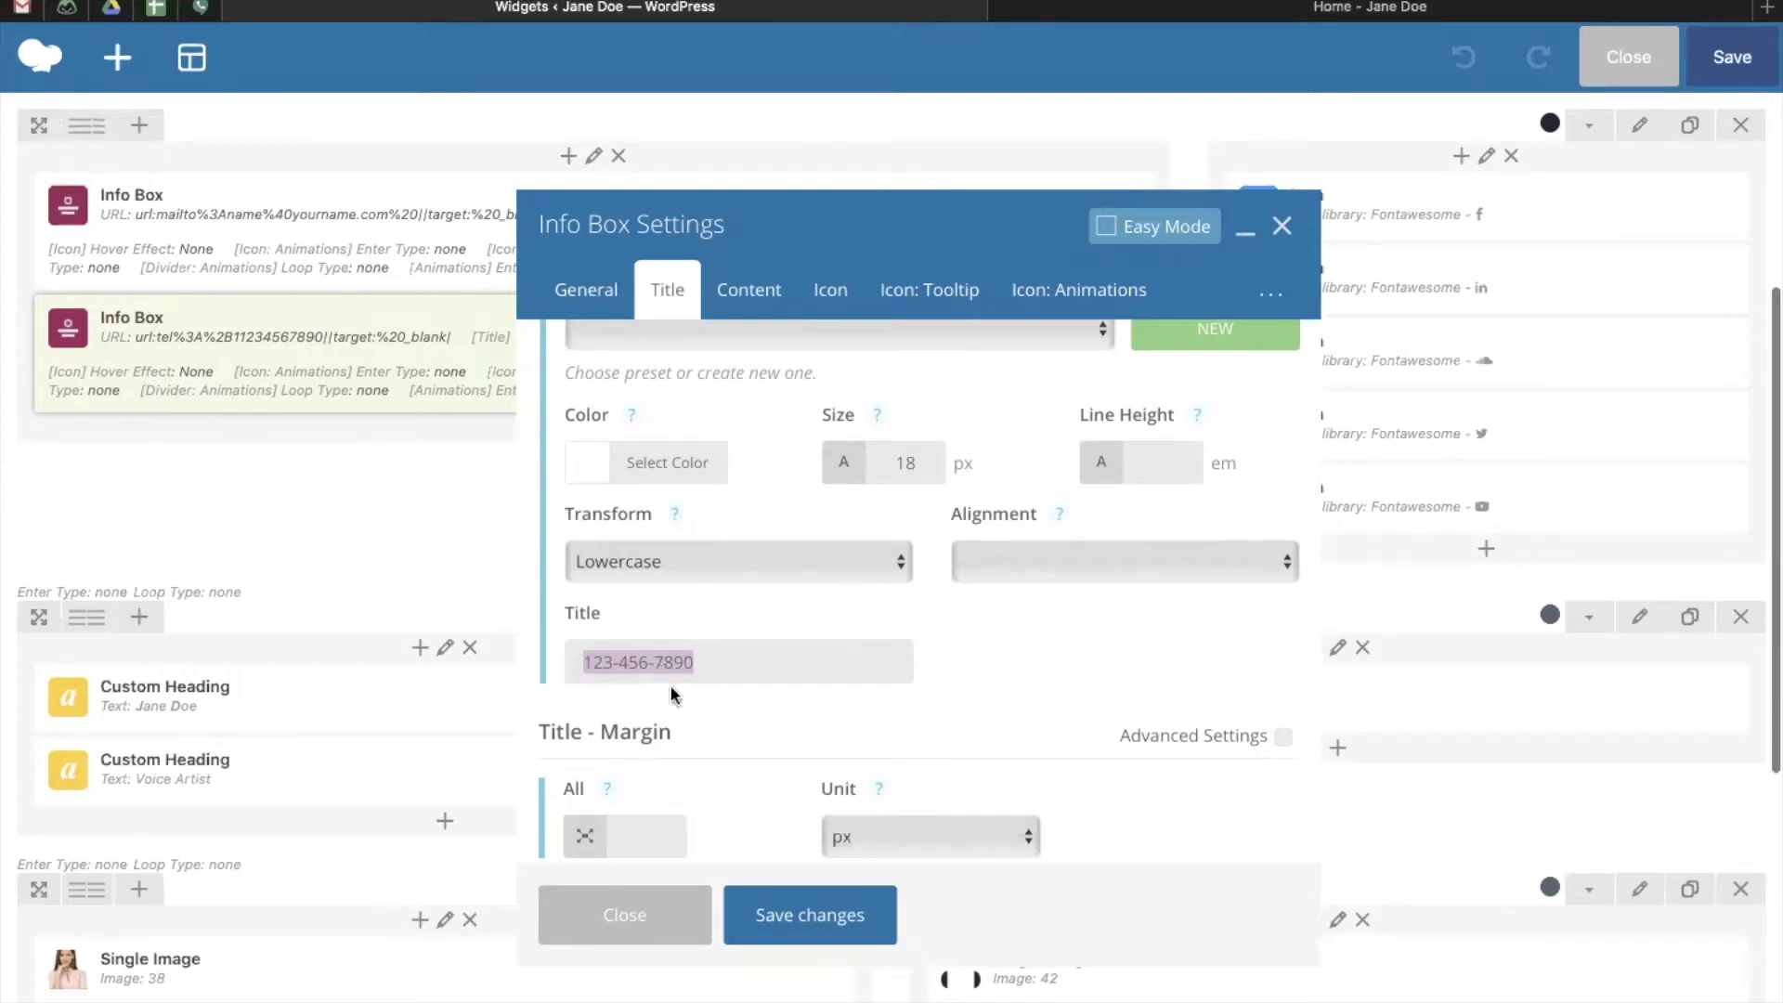
click(769, 916)
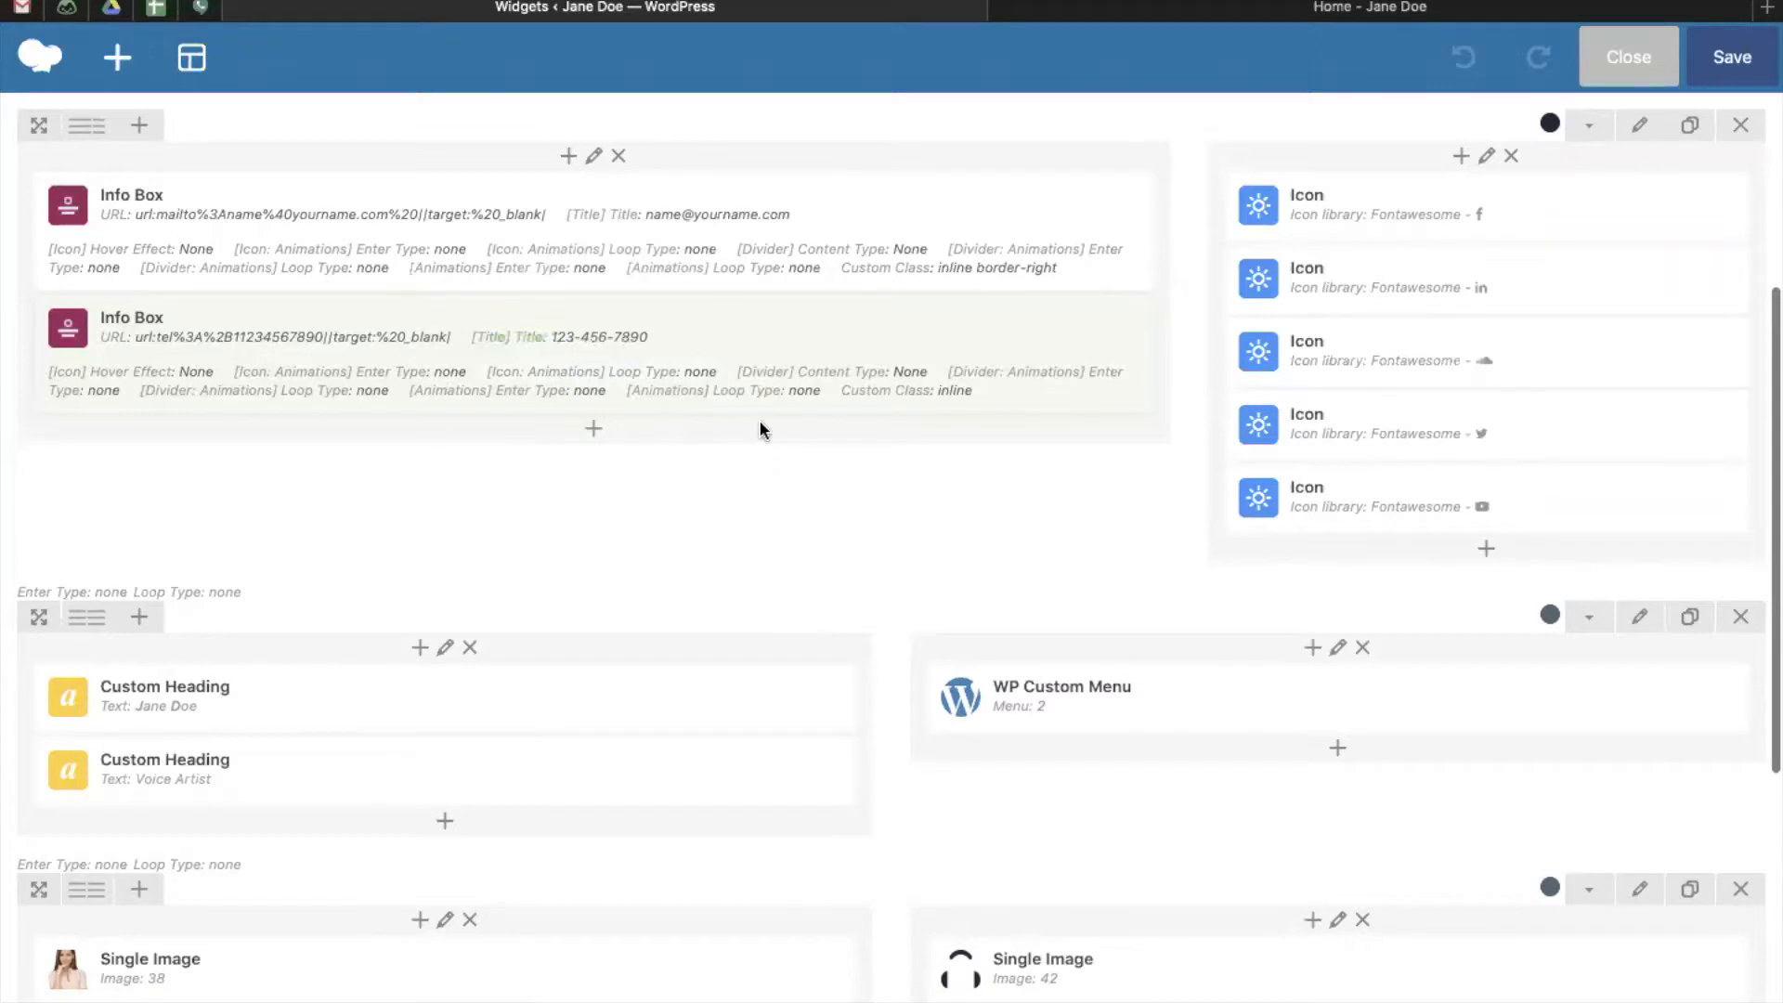
- Compare the header's social icon elements with the social icons on the live Home page and return to the widget editor
mouse_move(554, 411)
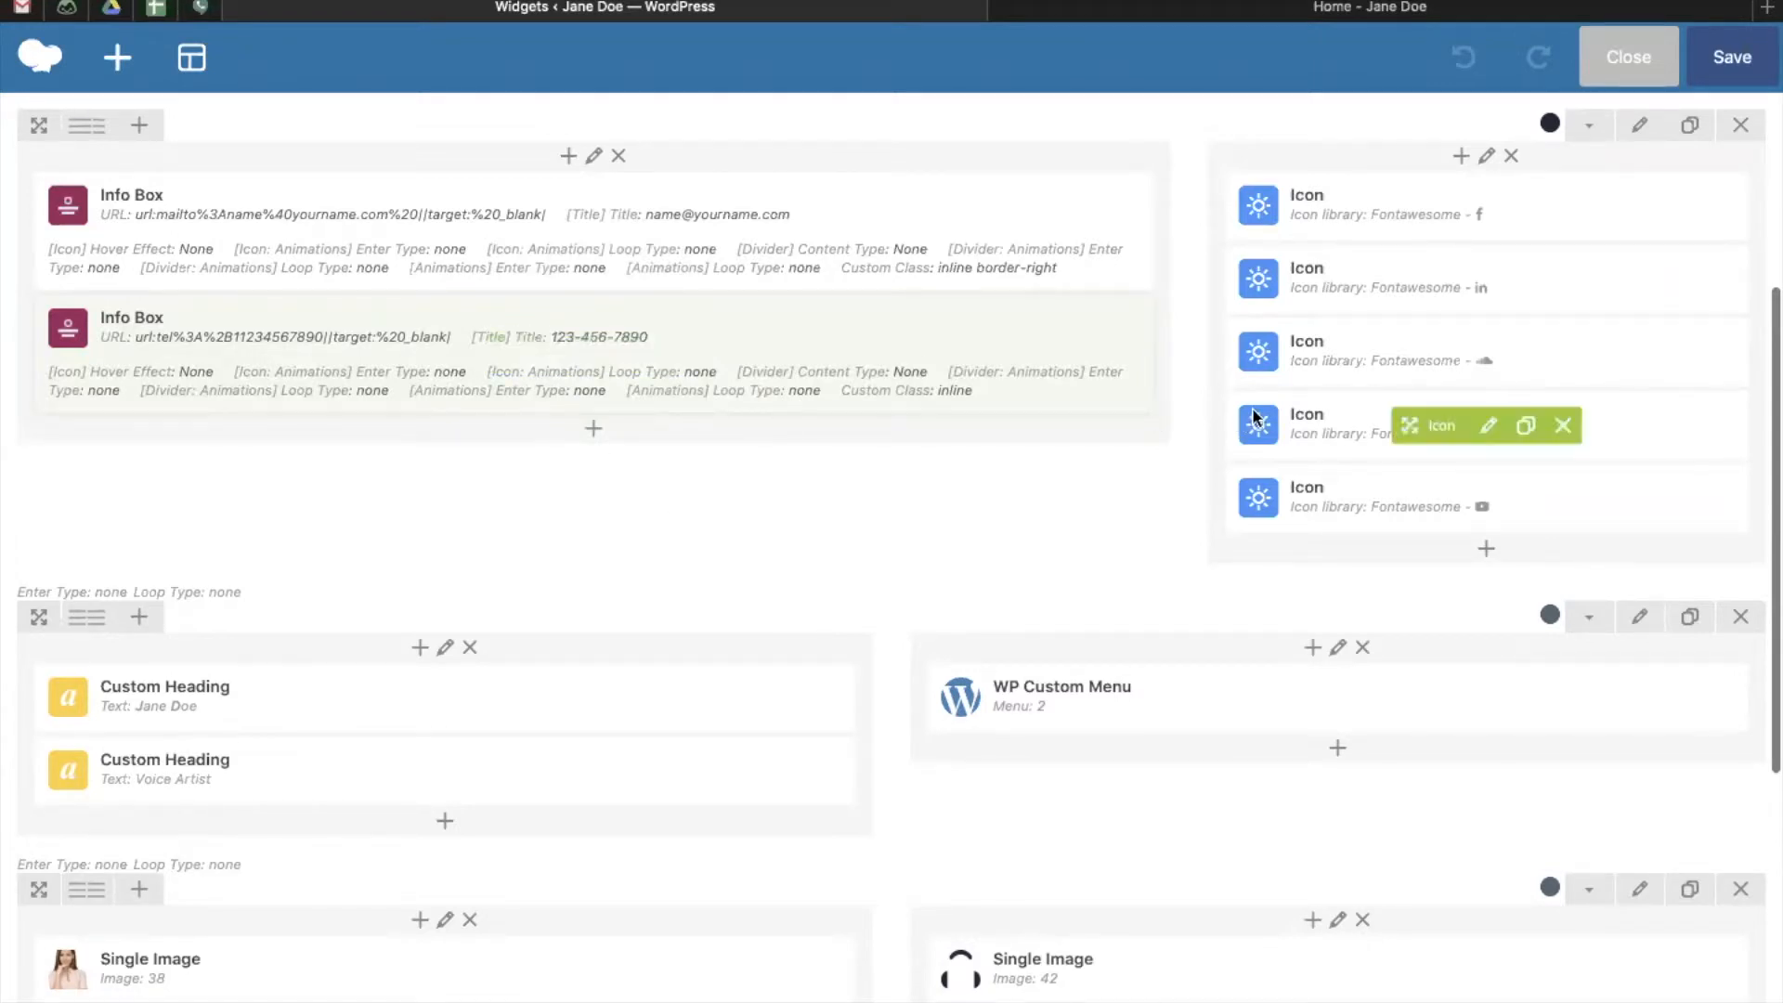
mouse_move(1440, 195)
mouse_move(1347, 498)
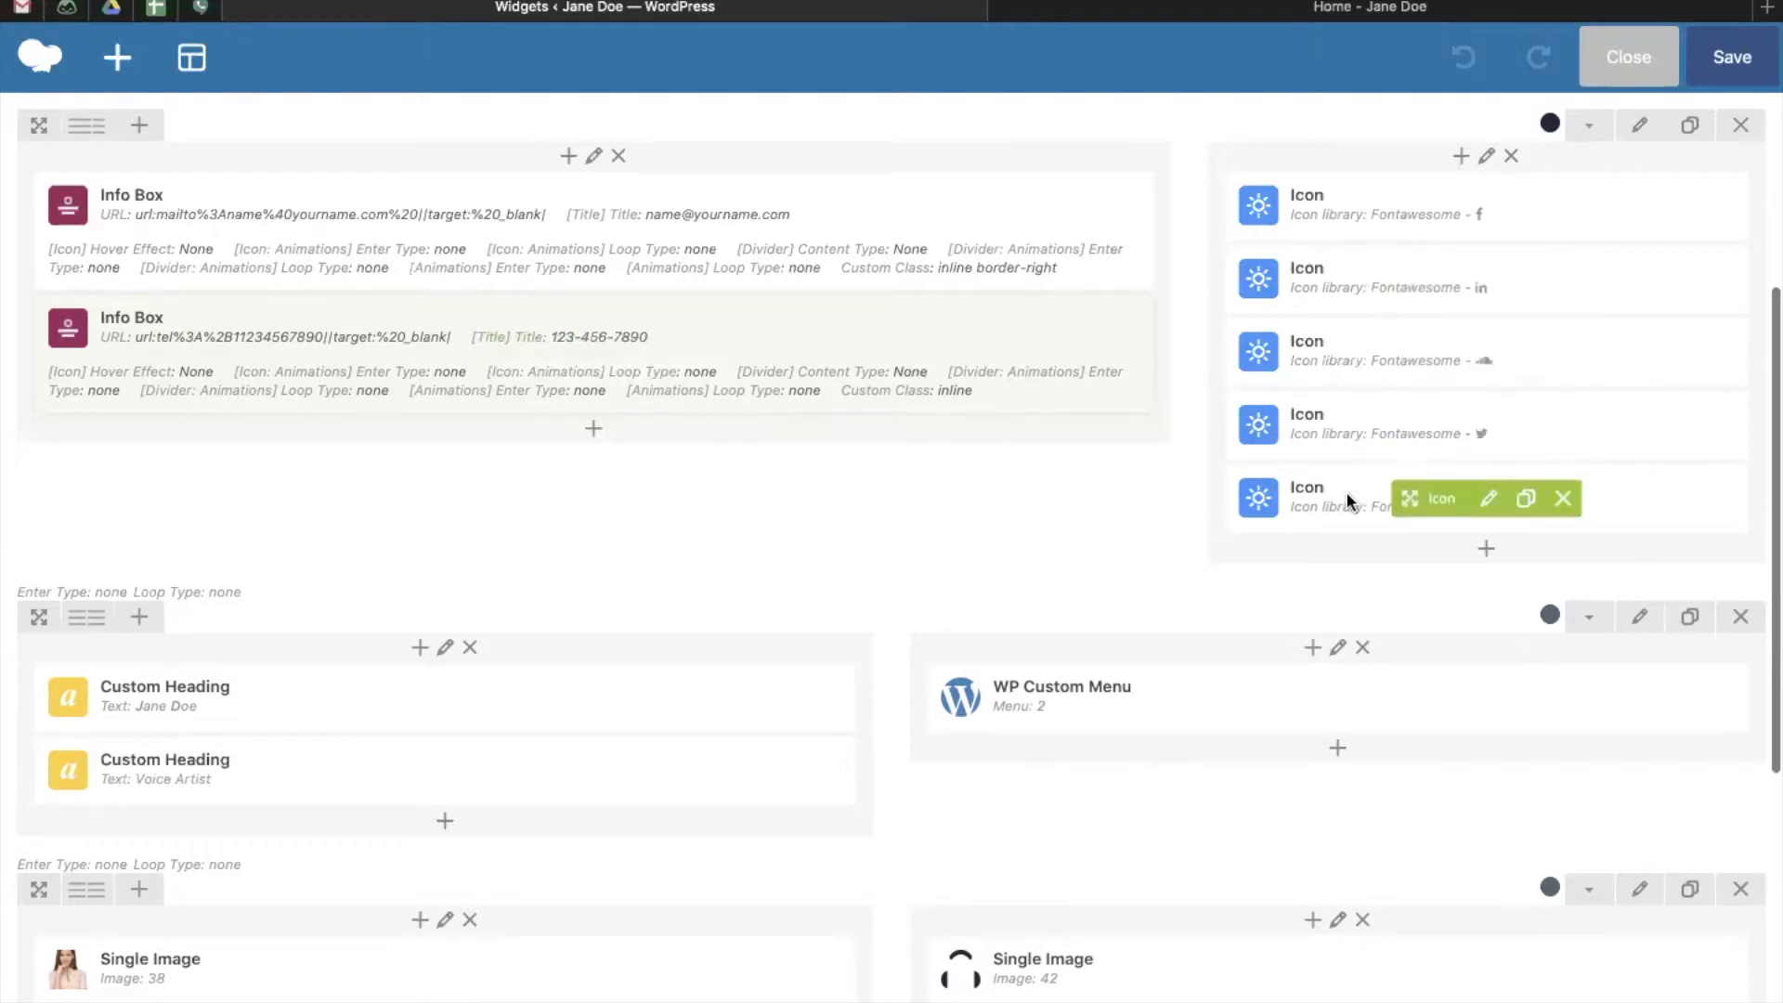
click(1404, 9)
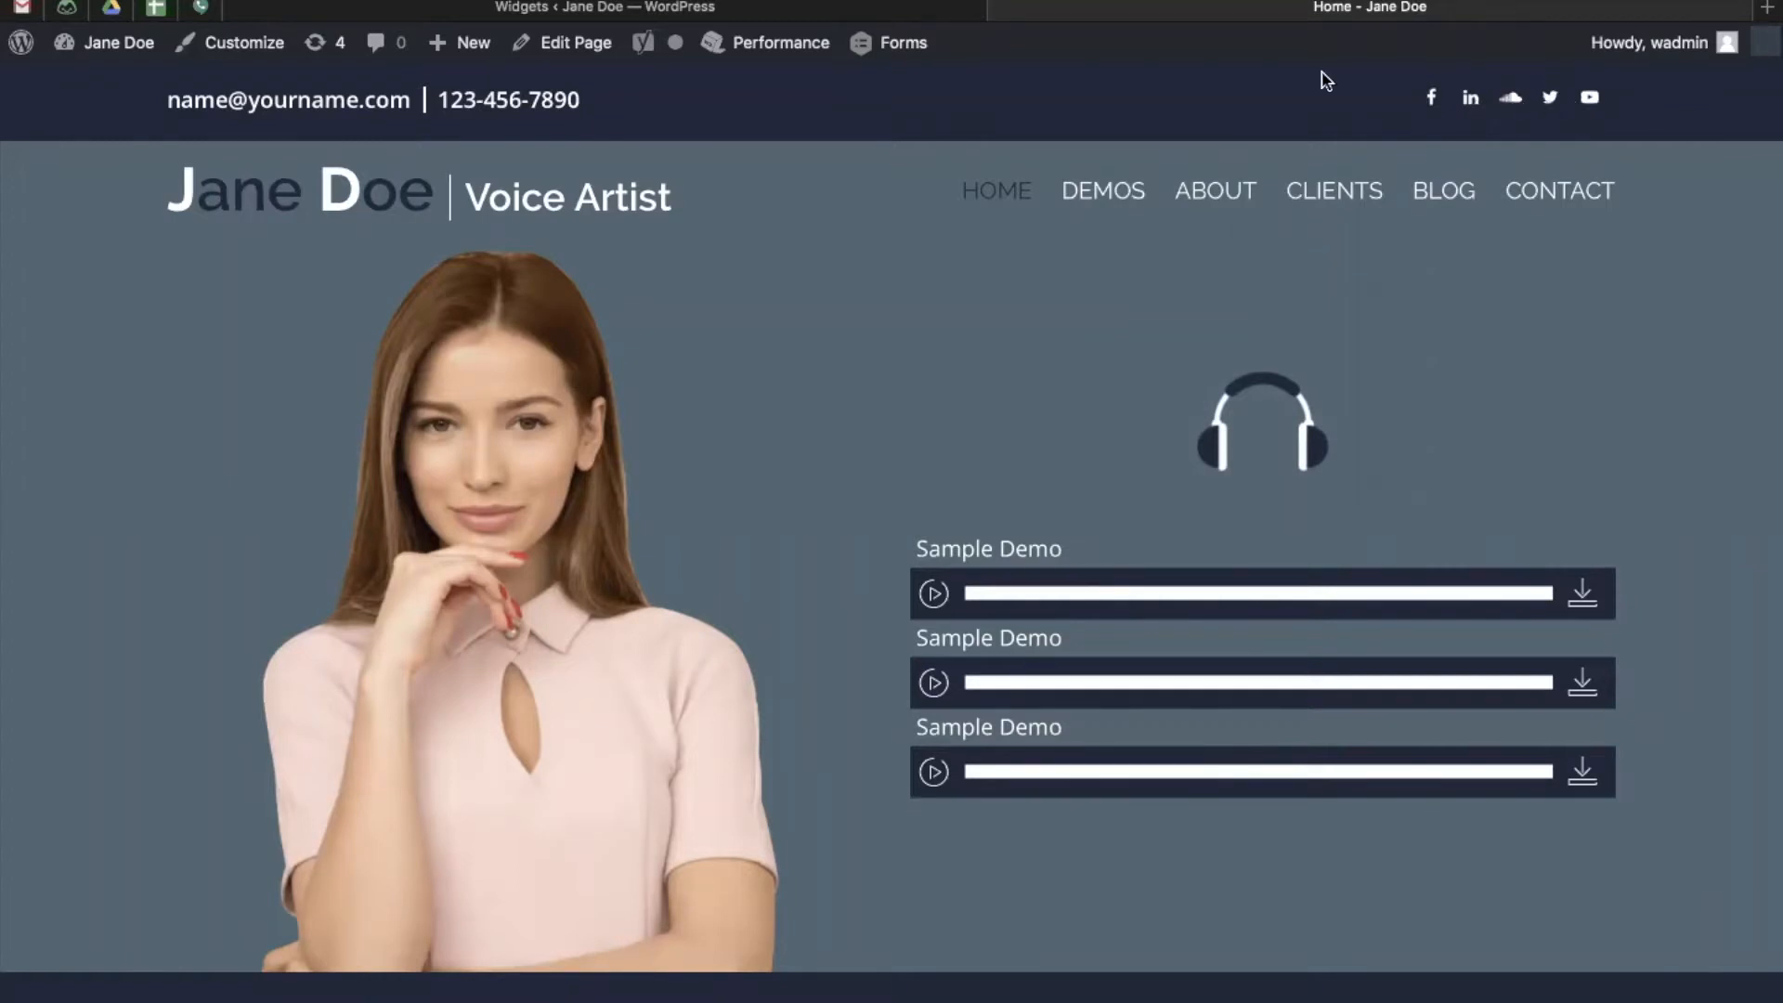
click(897, 8)
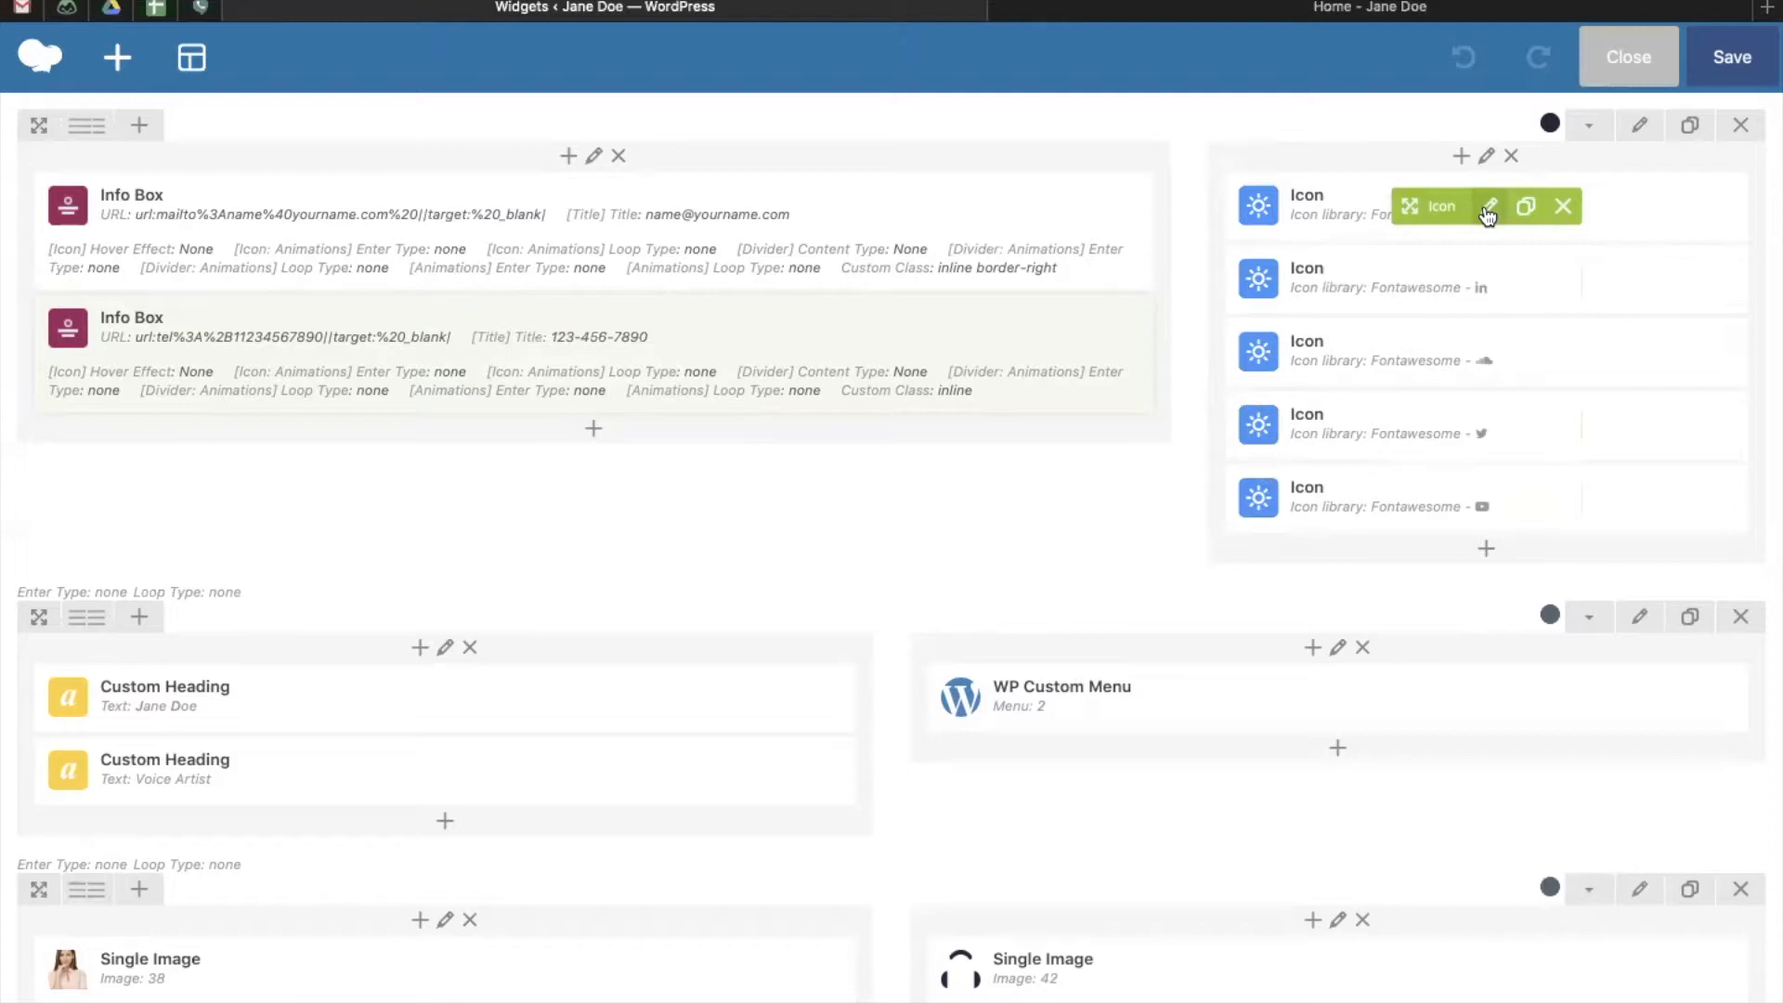
- Set the Facebook icon's link to open in a new tab, keeping # as its URL, and save the icon settings
click(1488, 207)
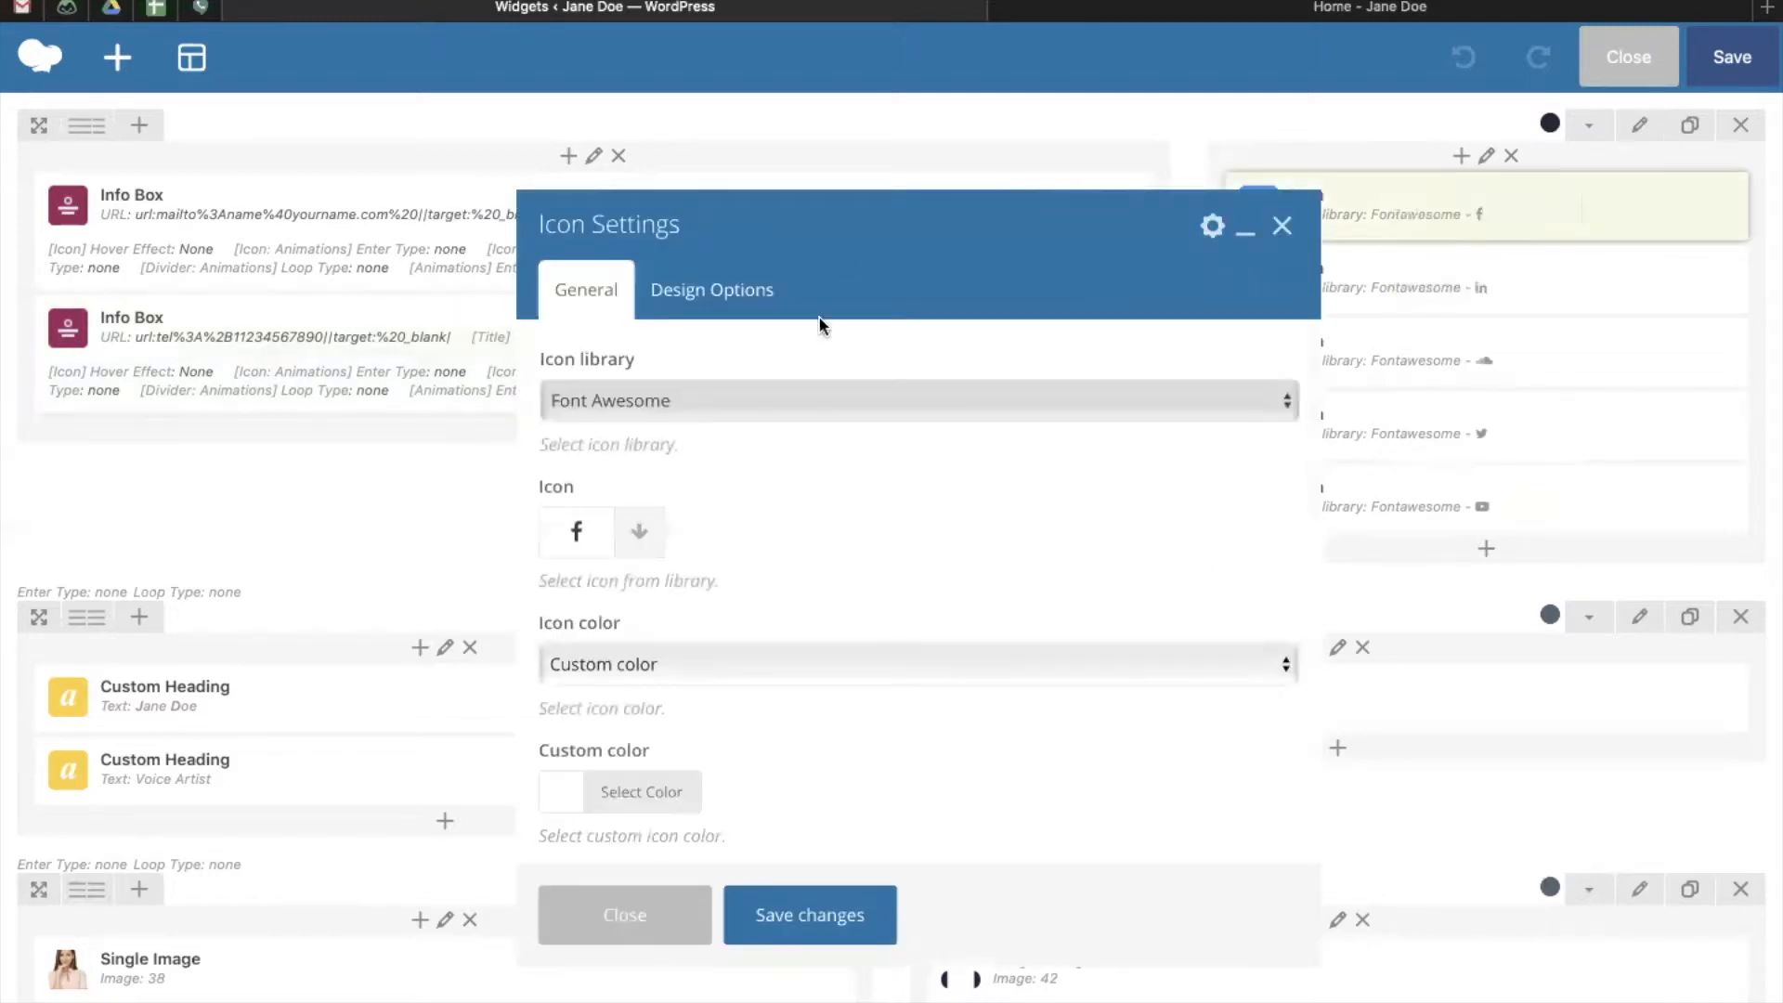
drag(844, 267, 836, 167)
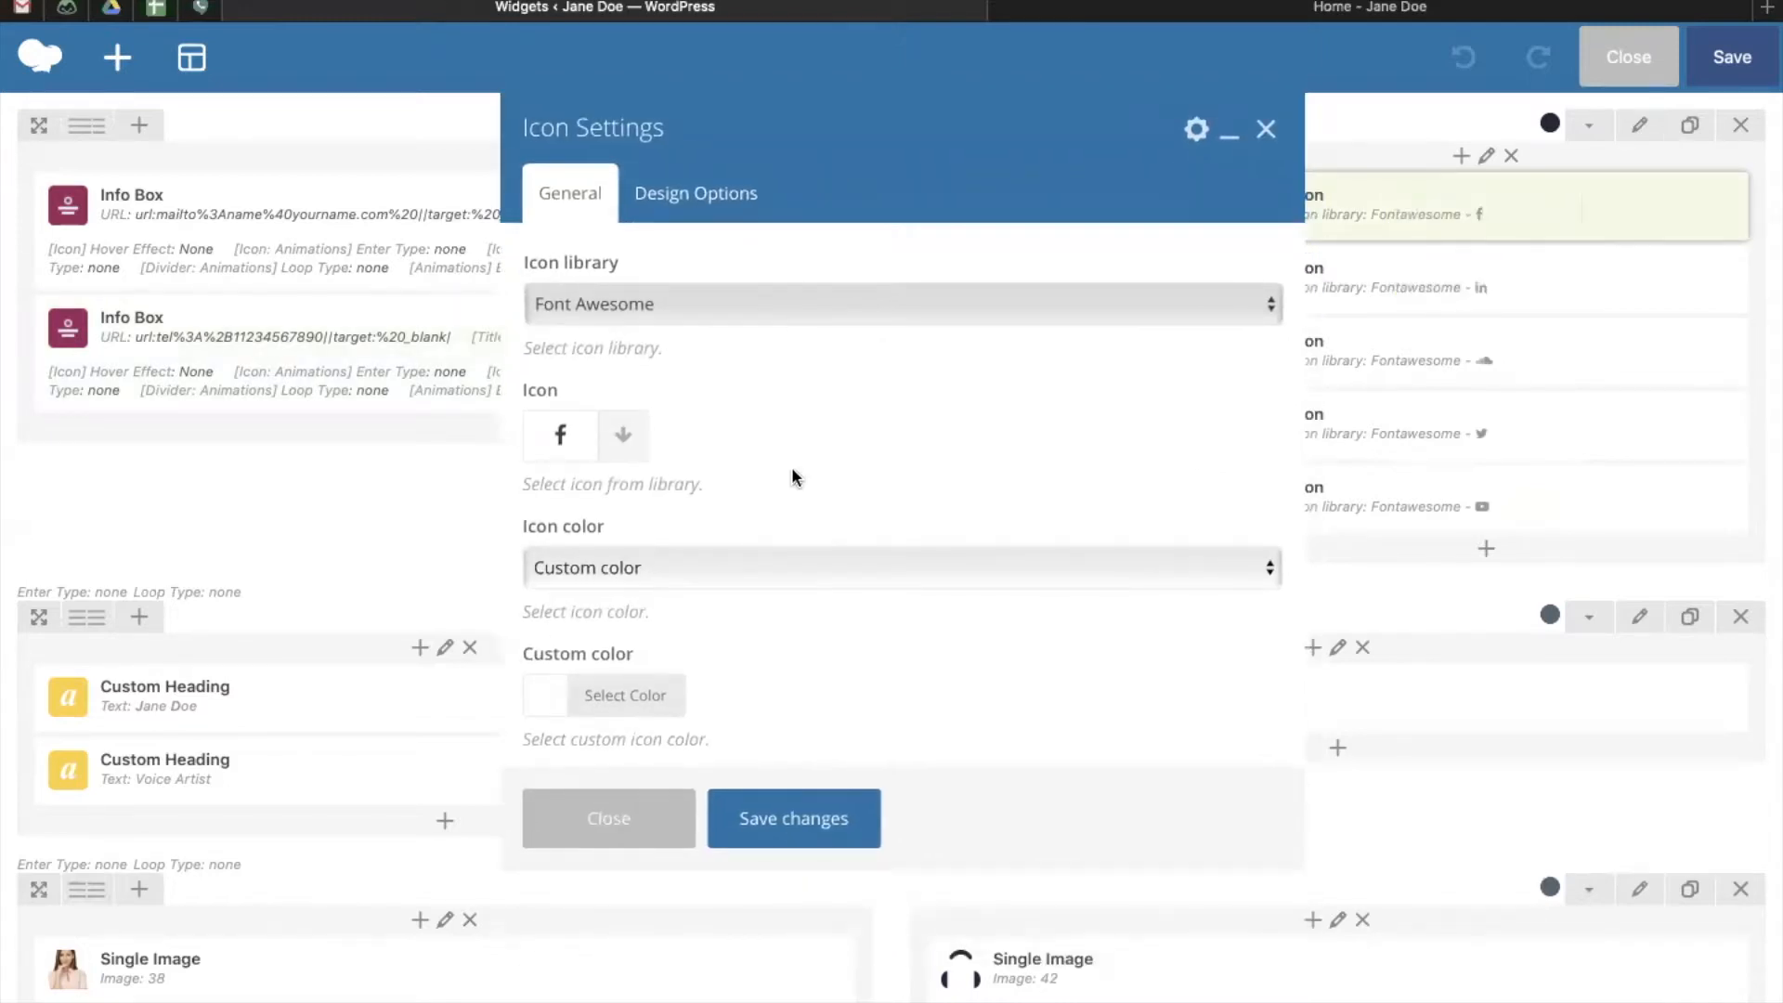
scroll(799, 583, down, 10)
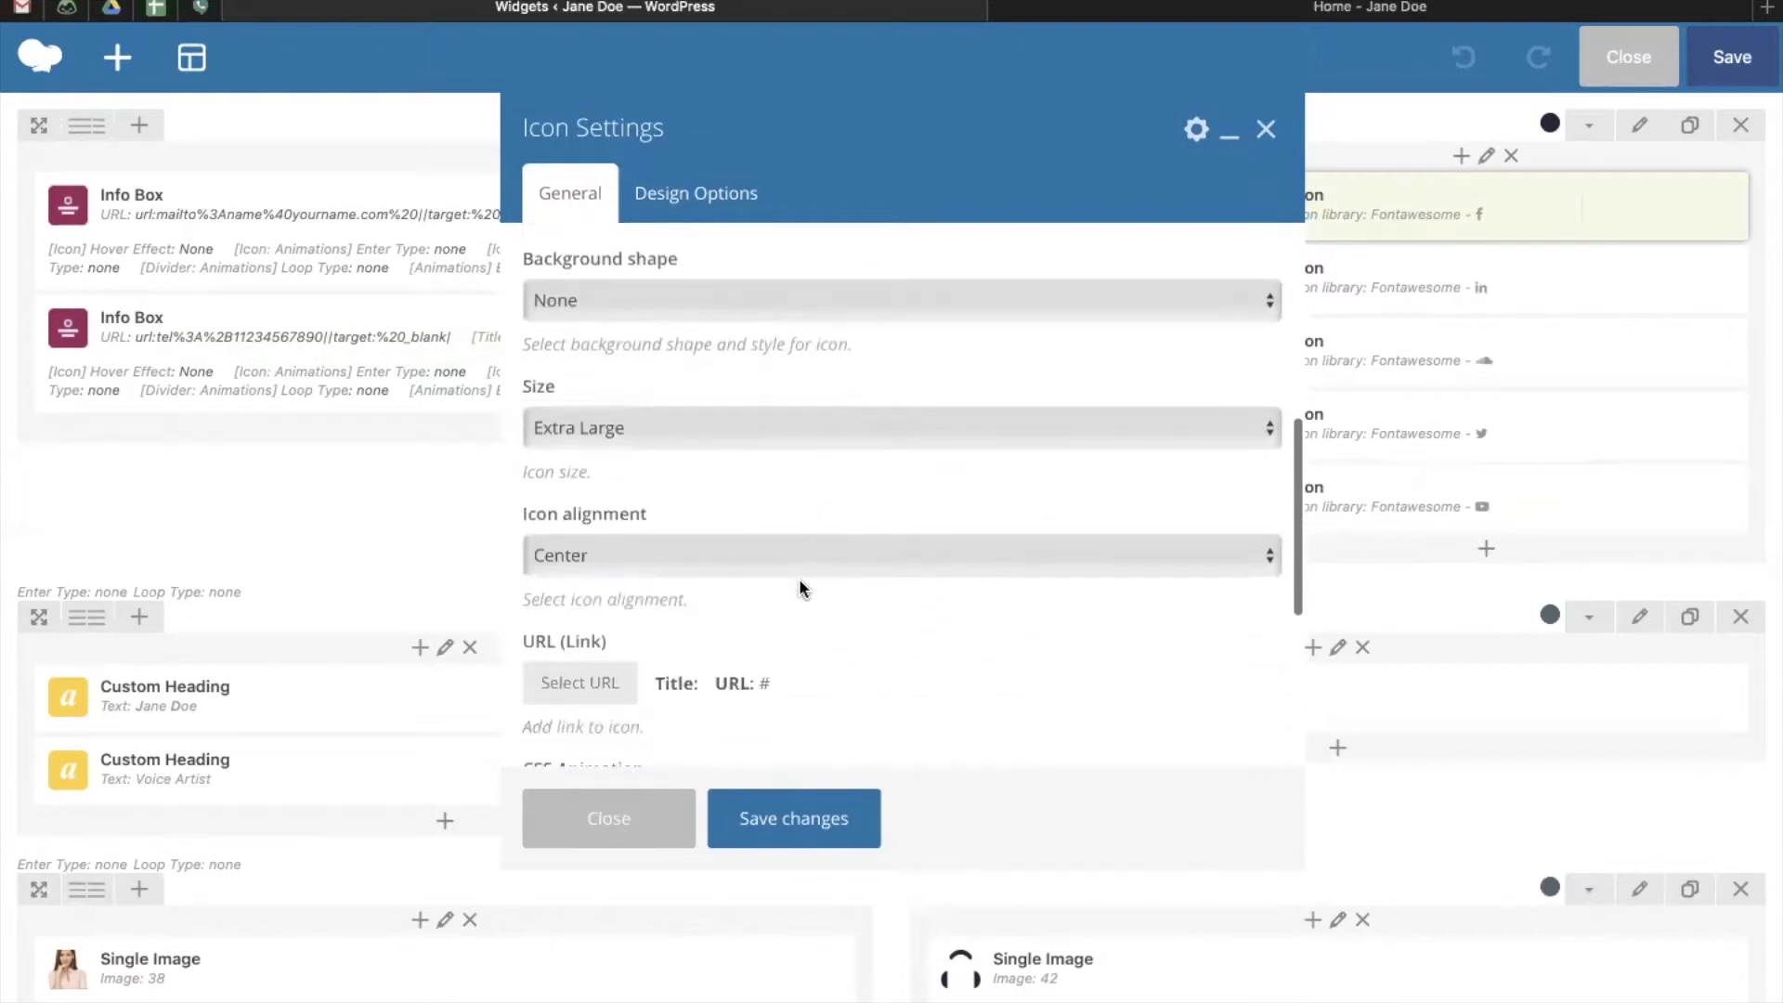
scroll(799, 583, down, 2)
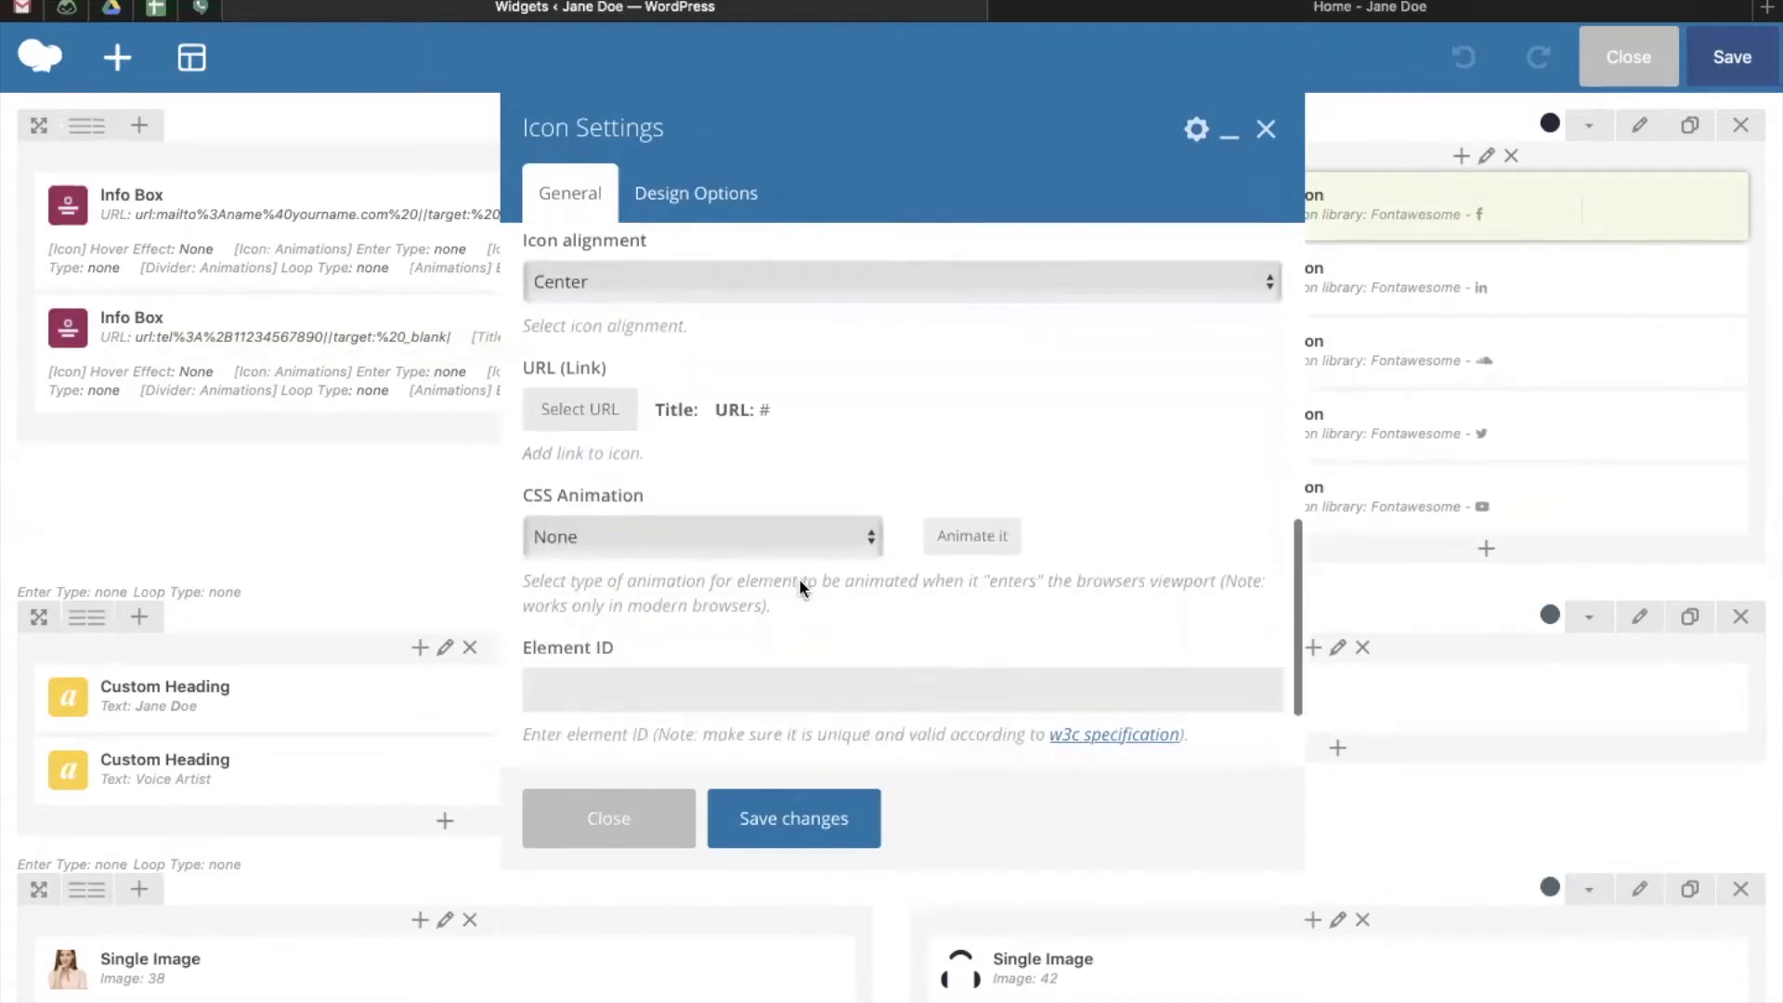
click(592, 415)
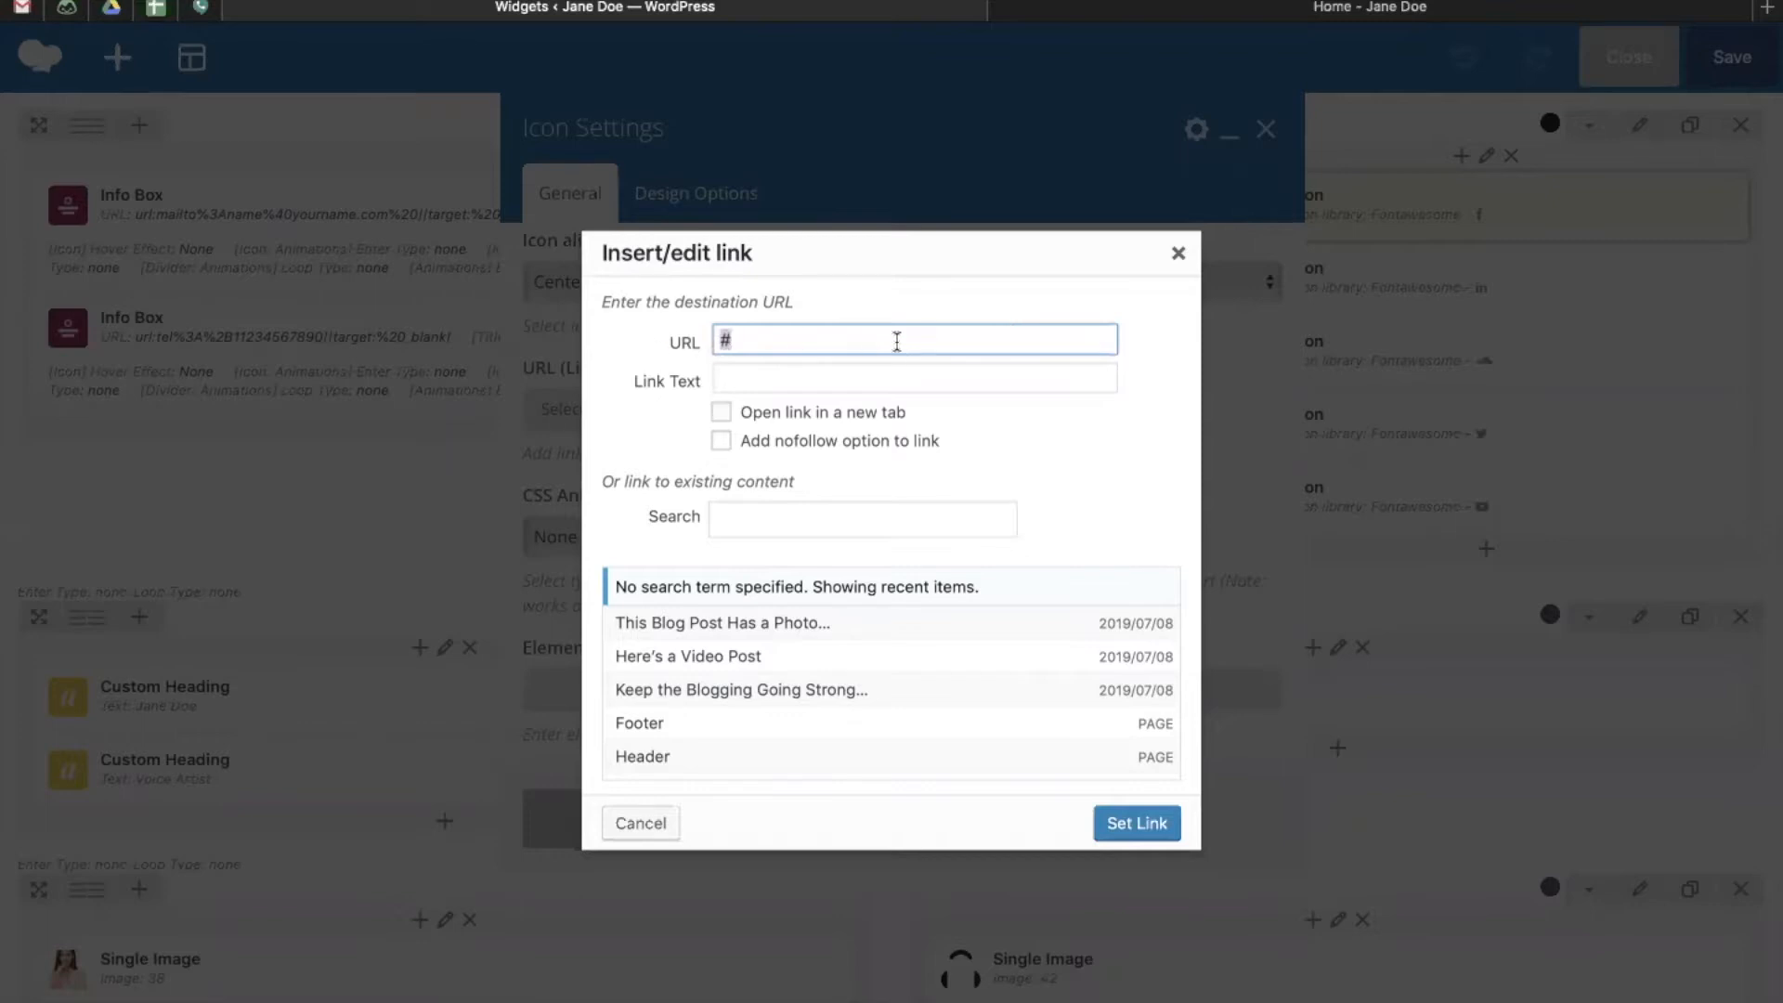
click(759, 414)
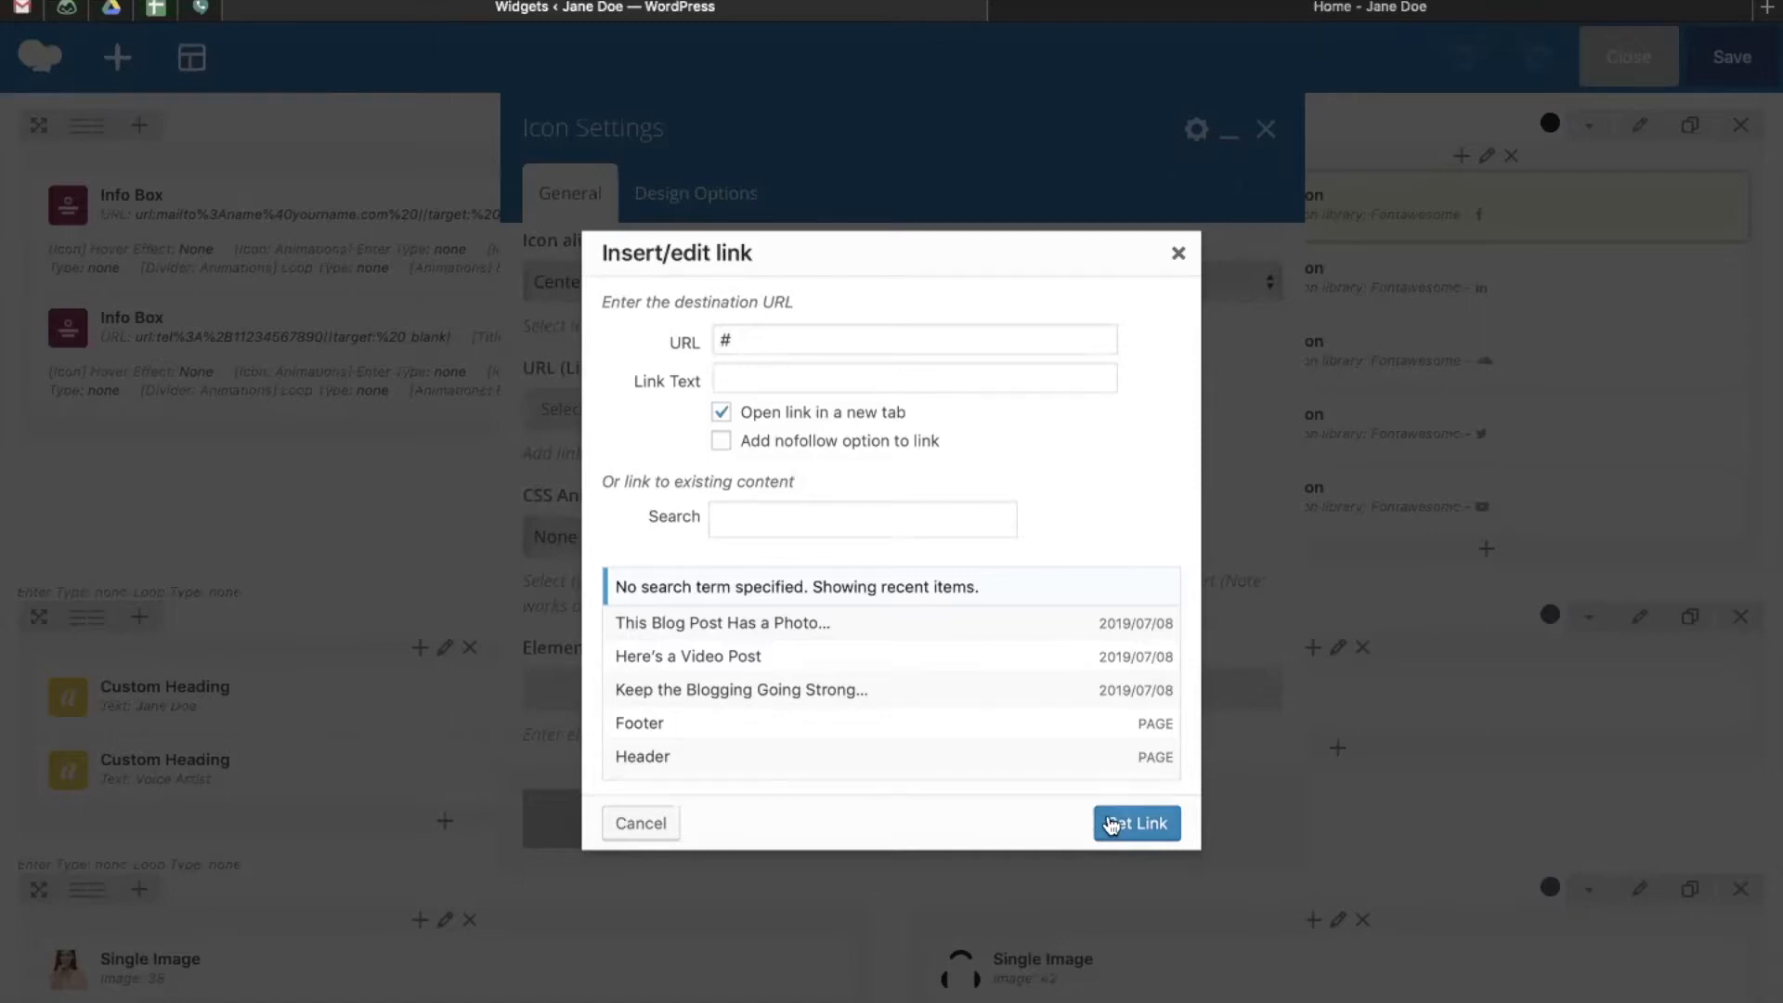
click(1117, 824)
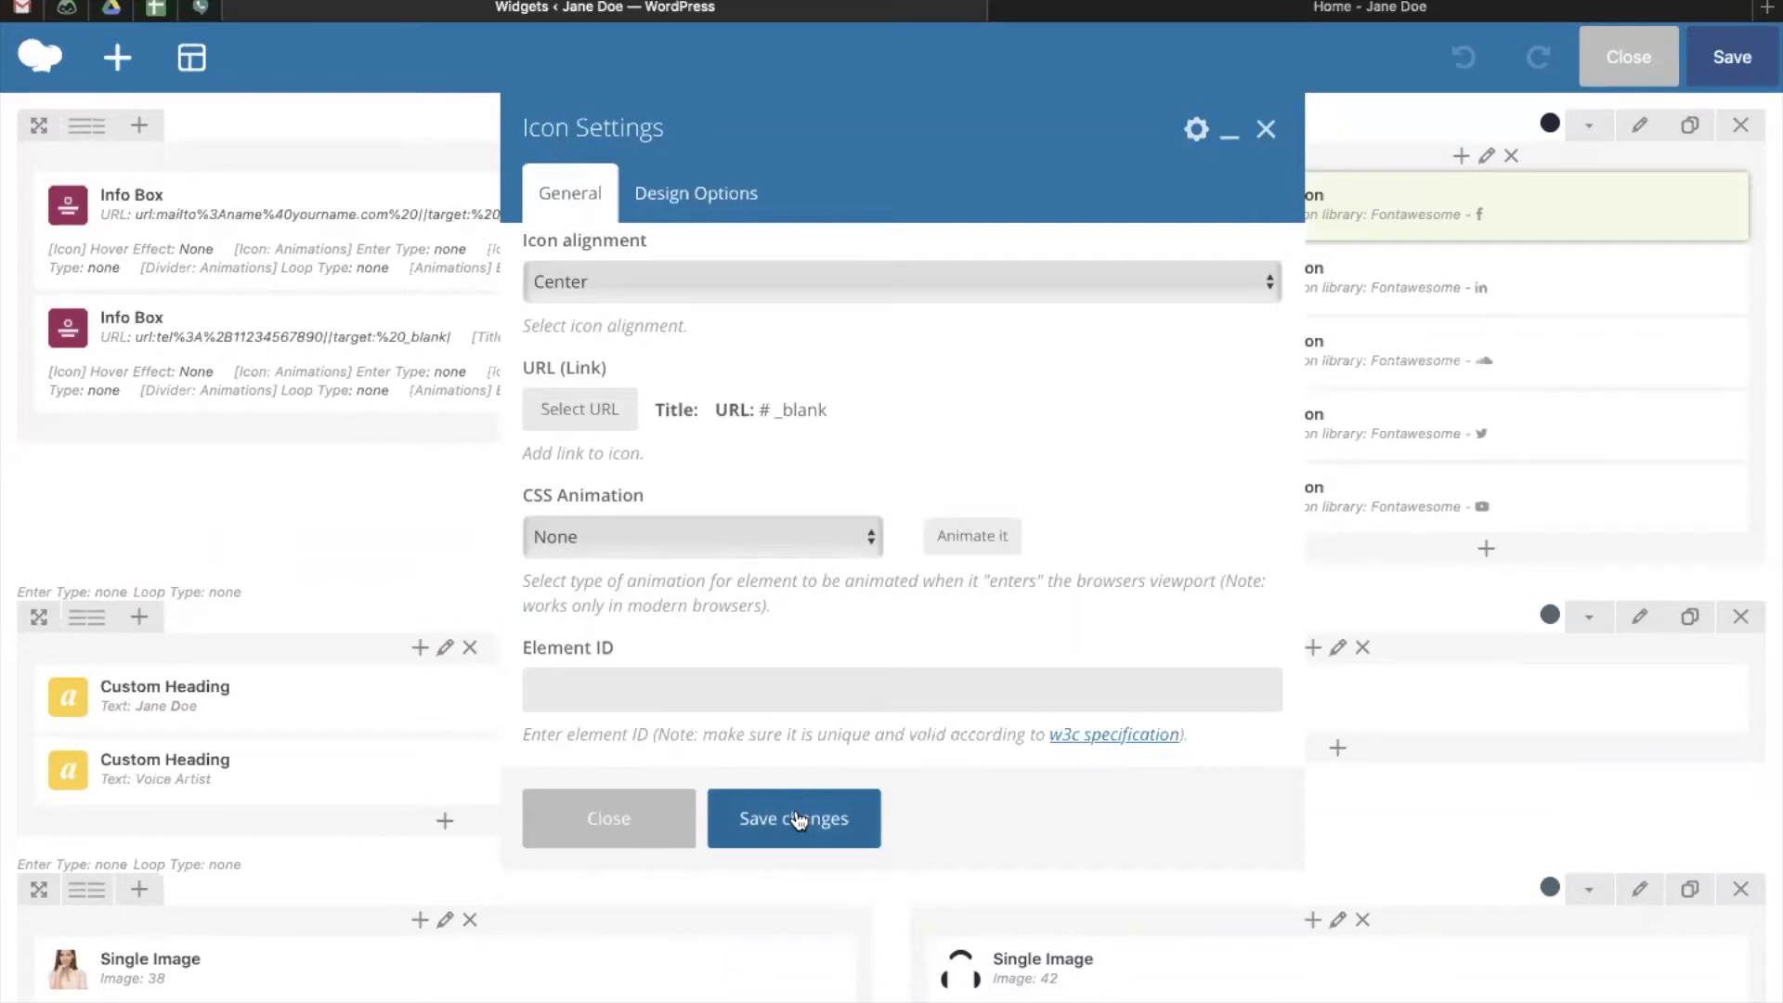
click(847, 826)
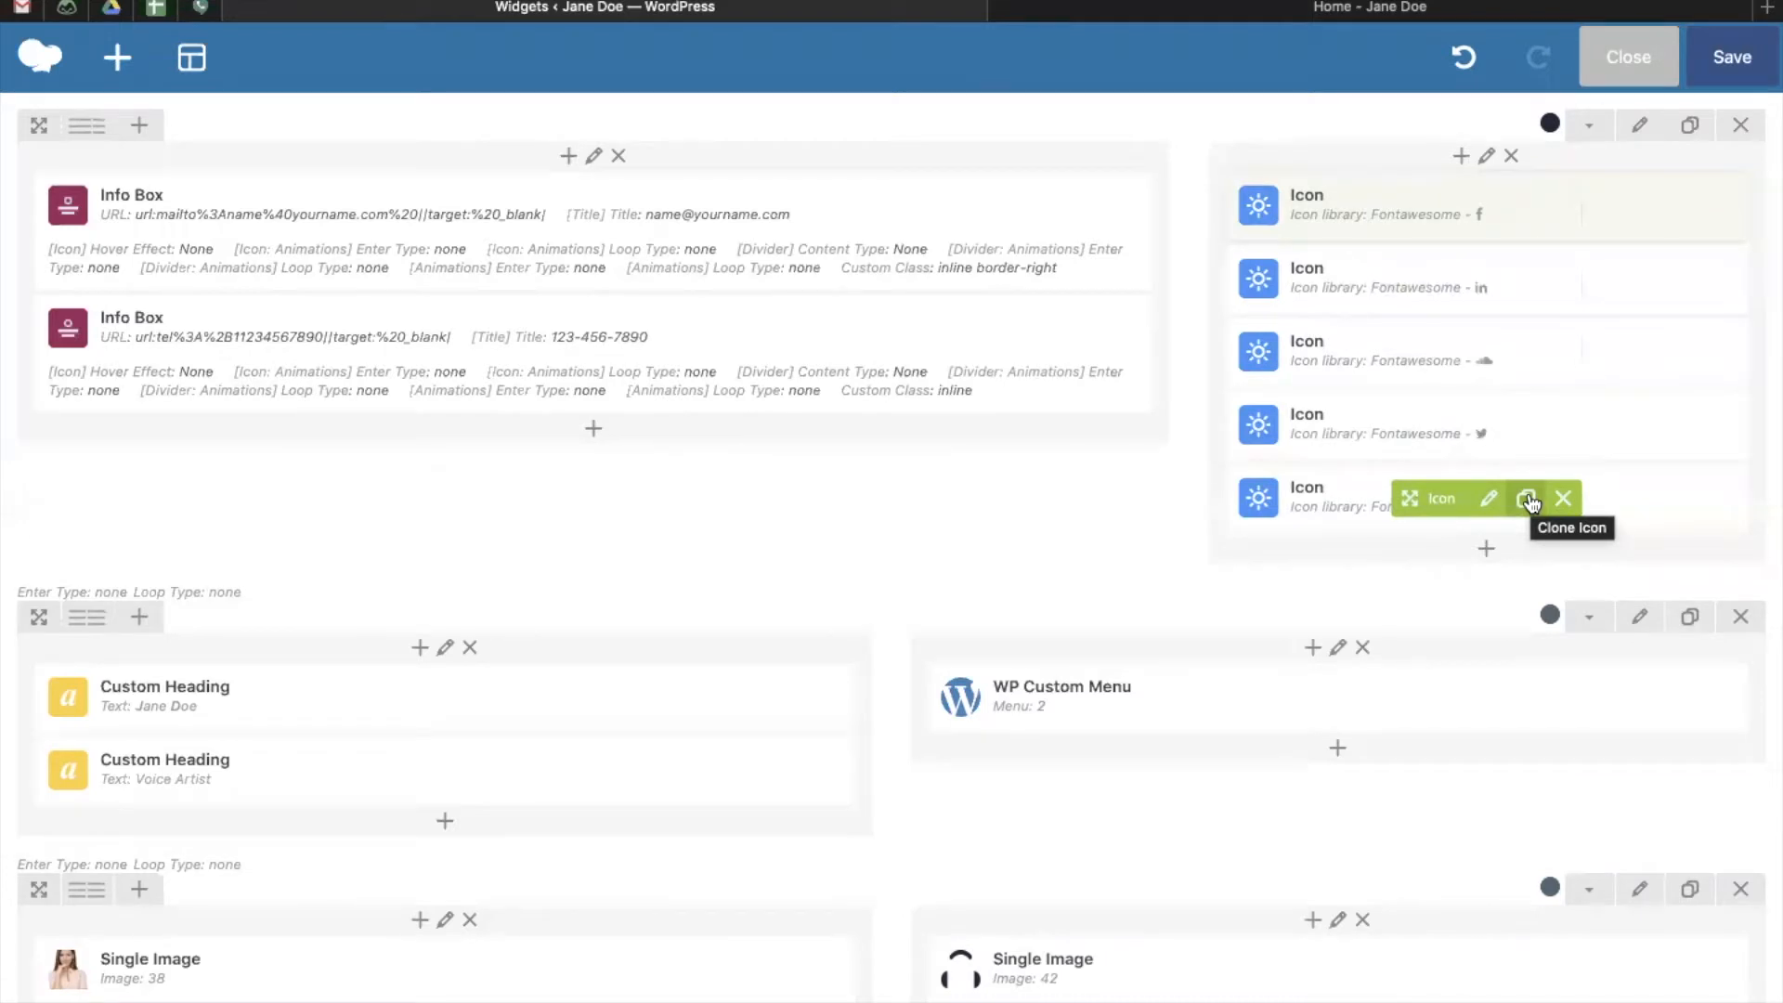
- Clone the YouTube icon in the header and change the copy's icon to the Instagram one, searching the library for "insta"
click(1528, 499)
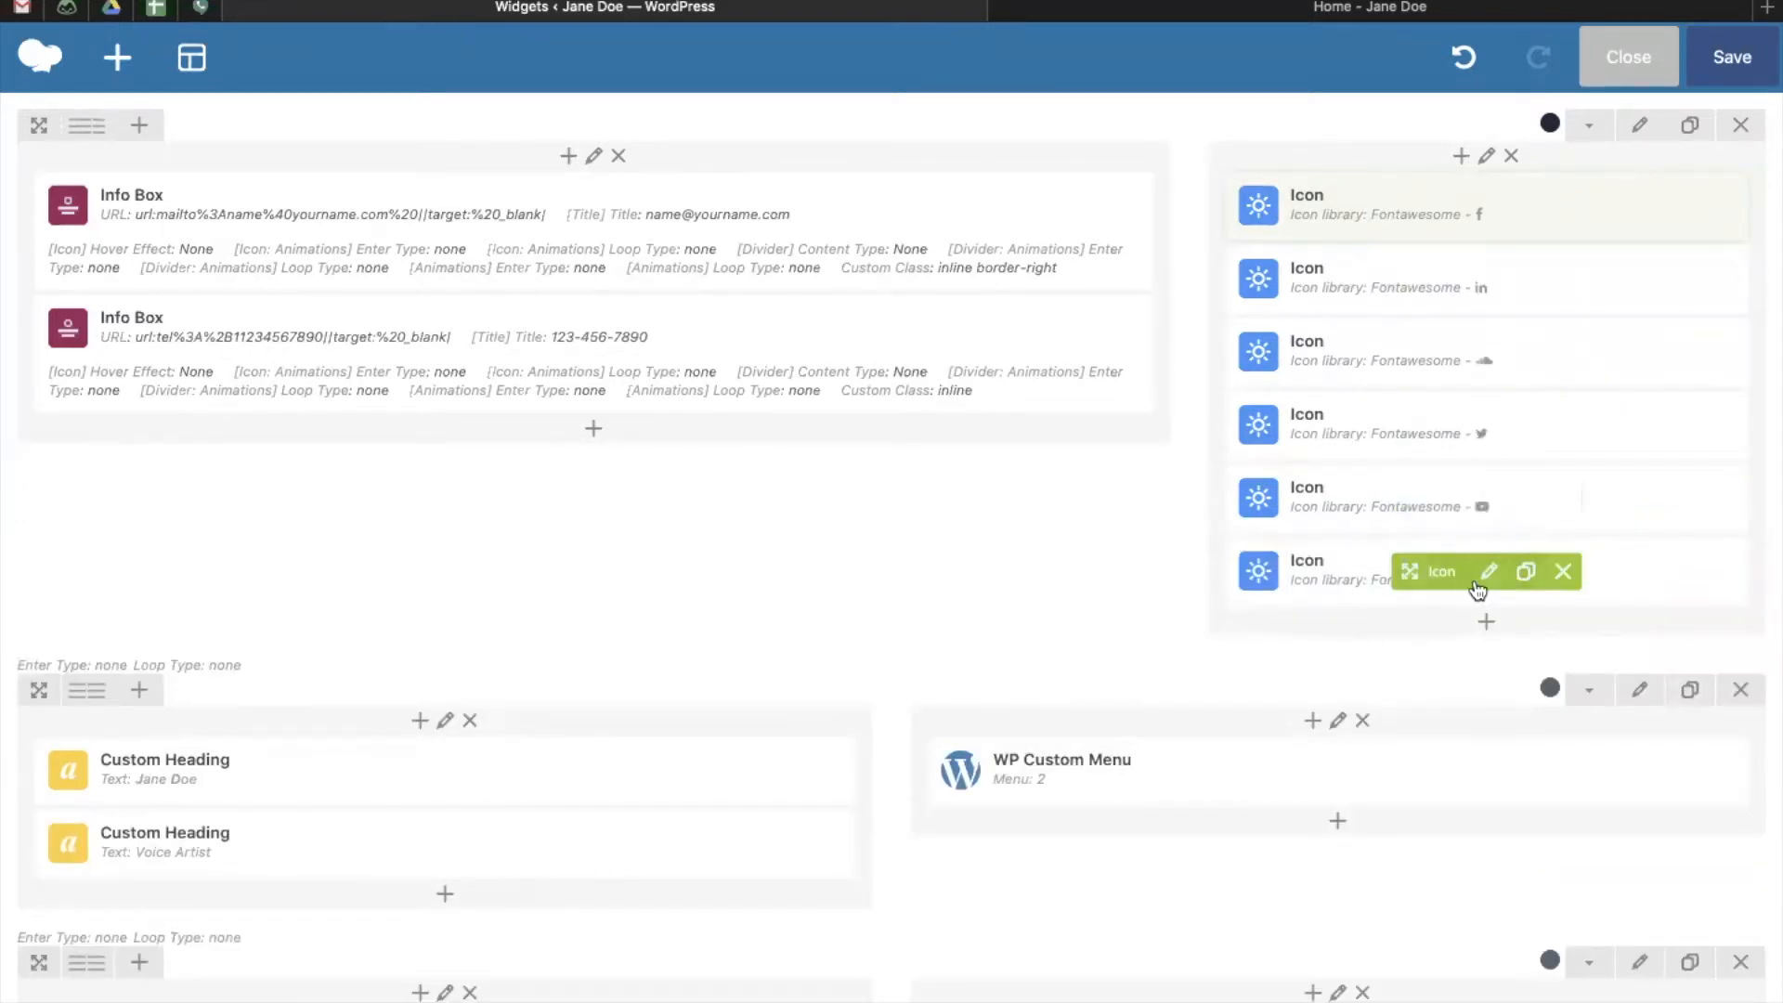
drag(1413, 575, 1483, 520)
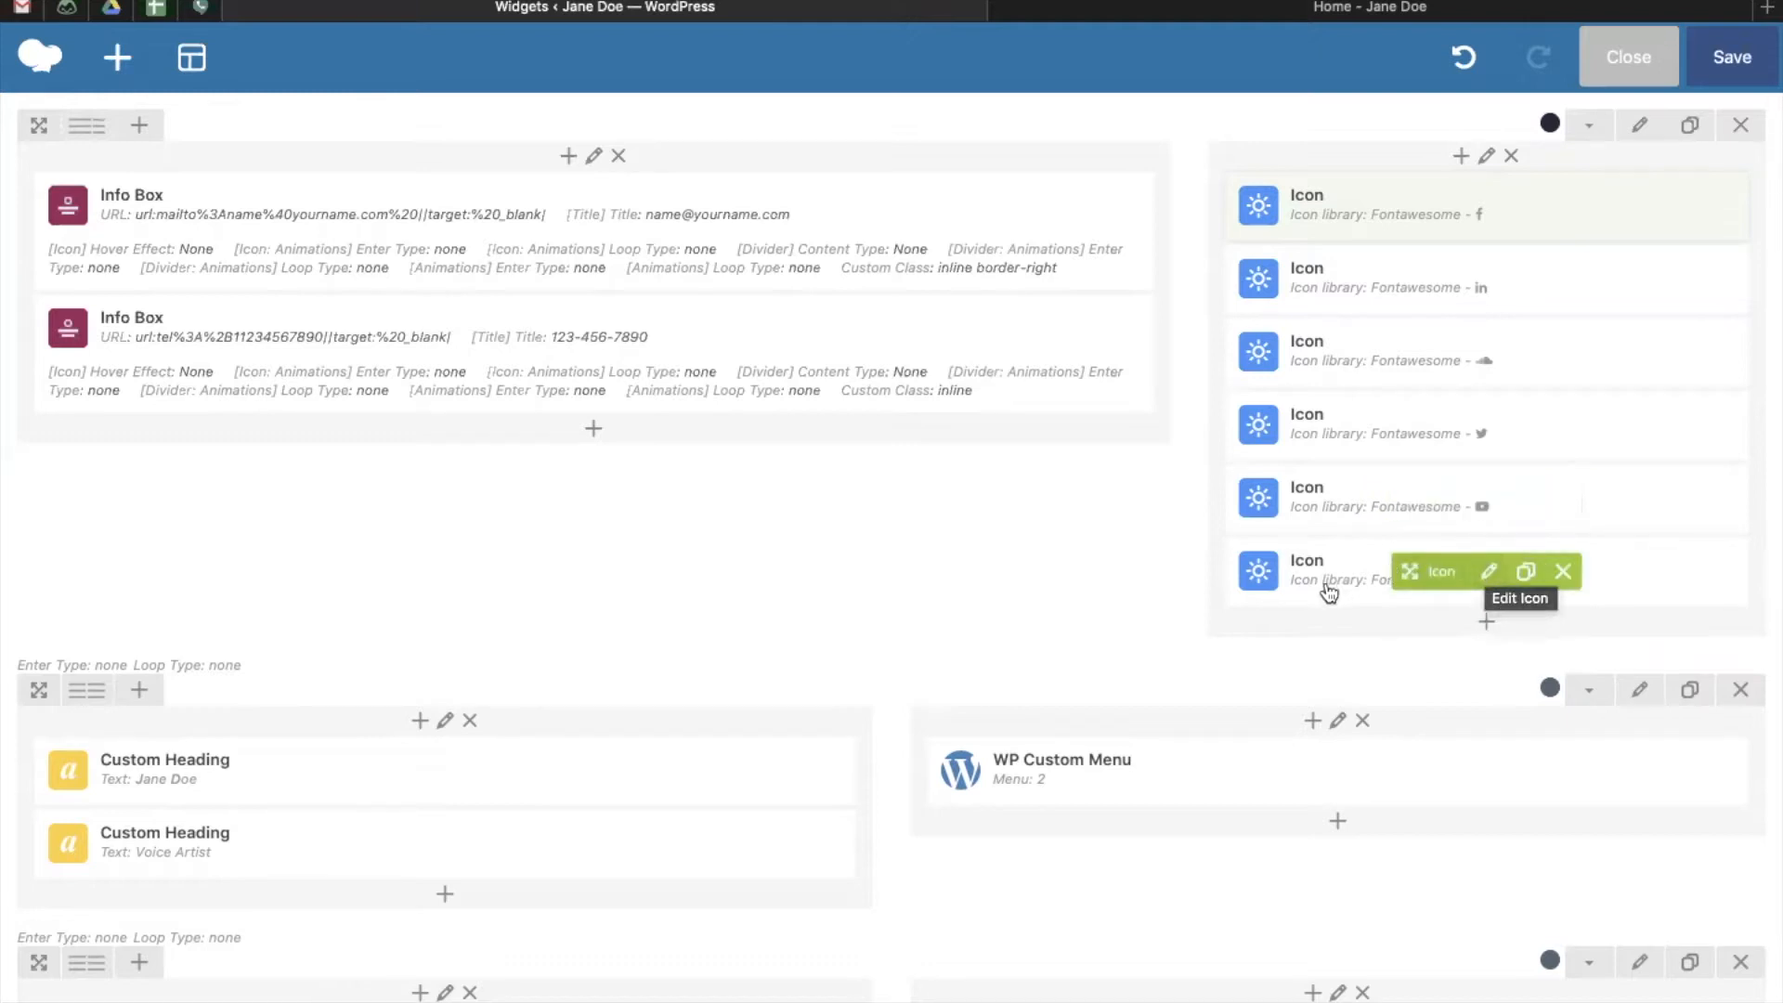
click(1490, 573)
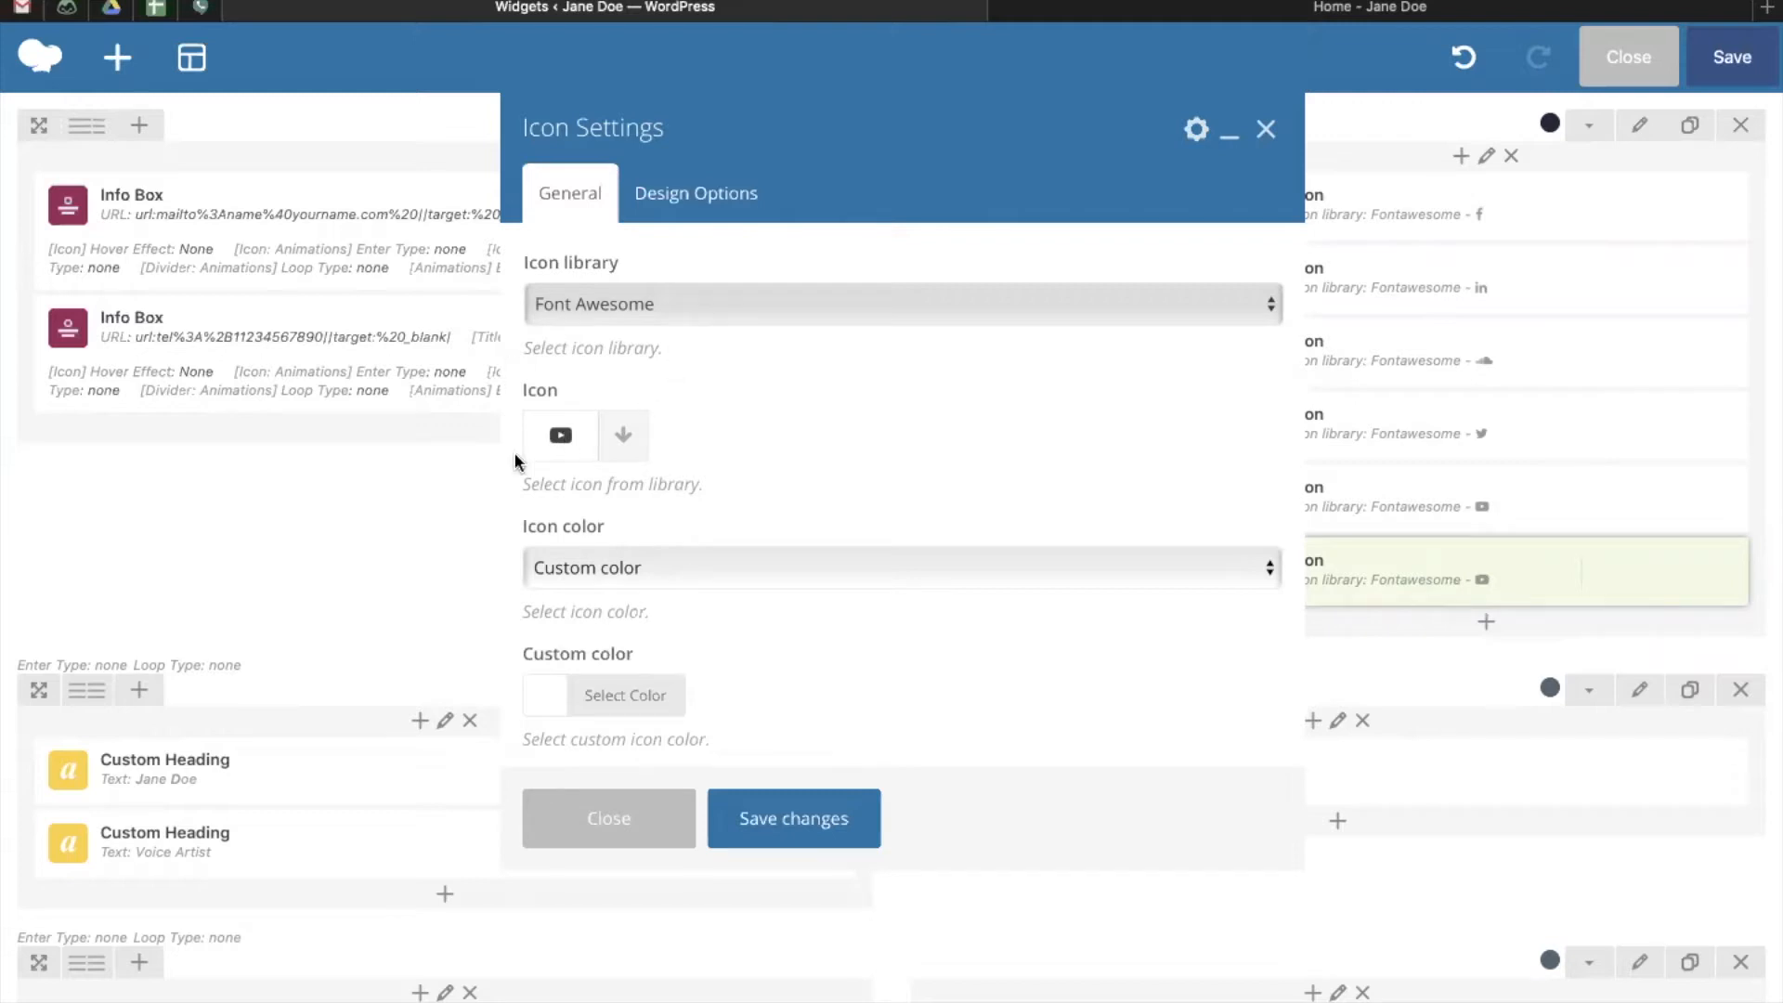
click(625, 438)
click(625, 438)
click(625, 438)
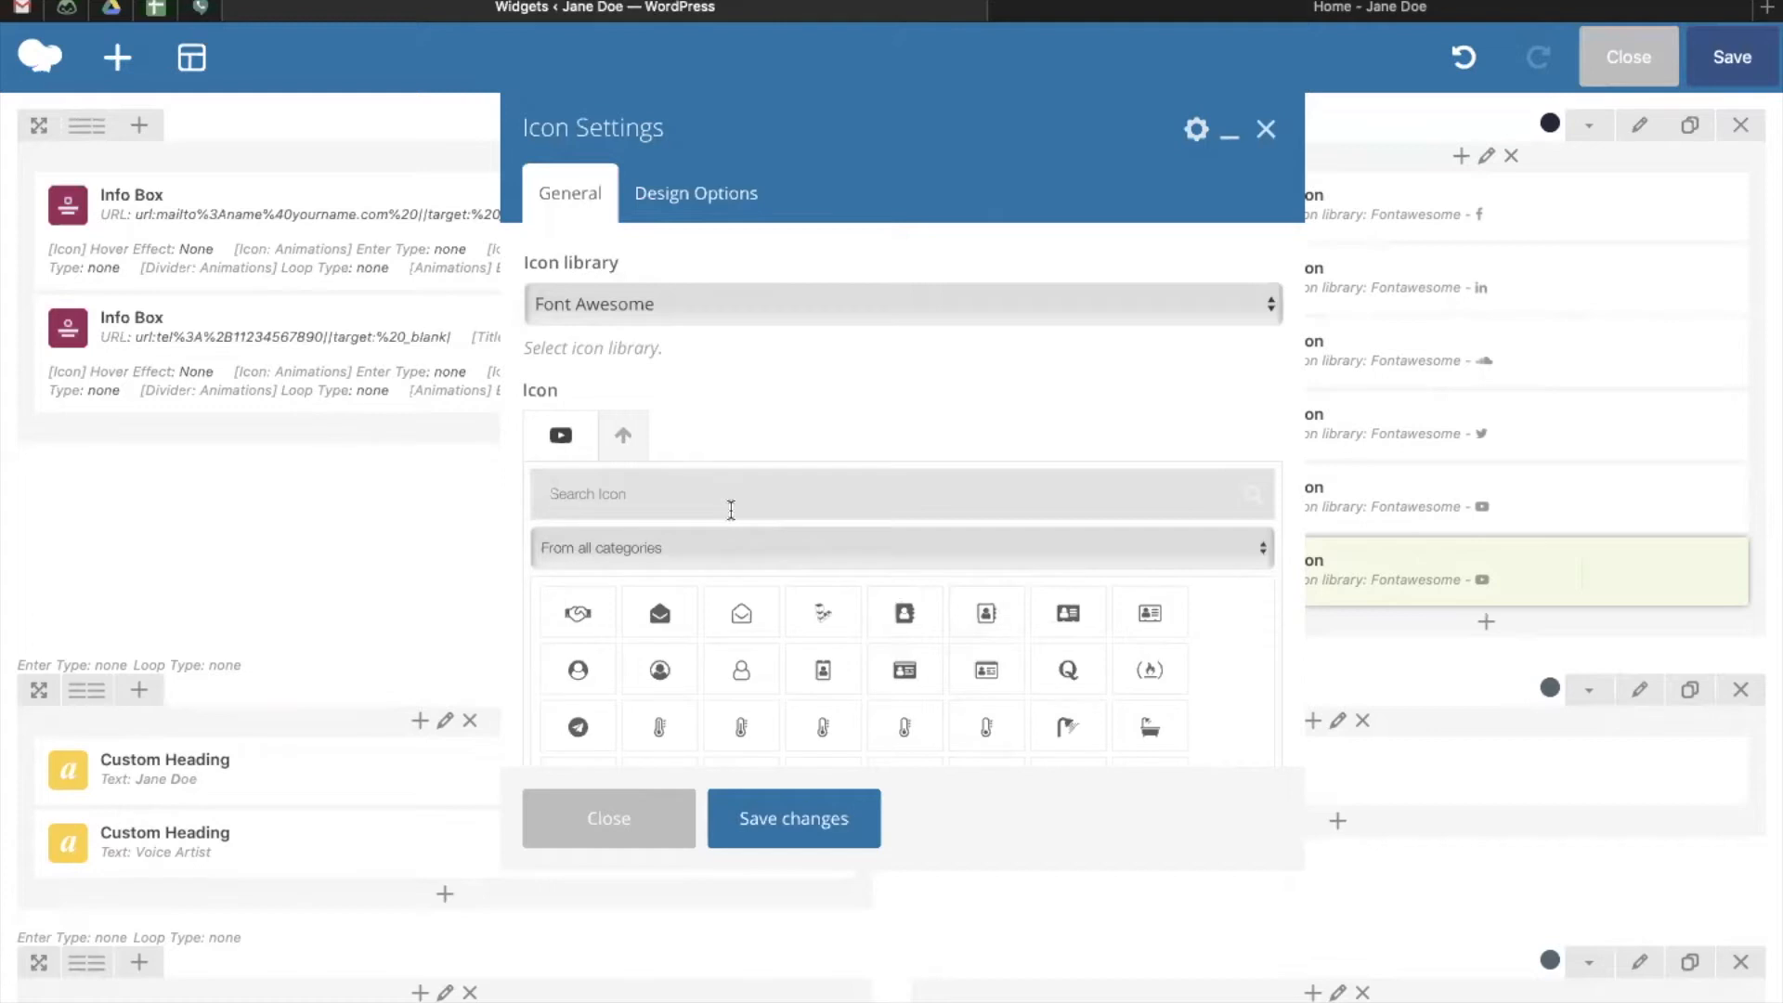
text(insta)
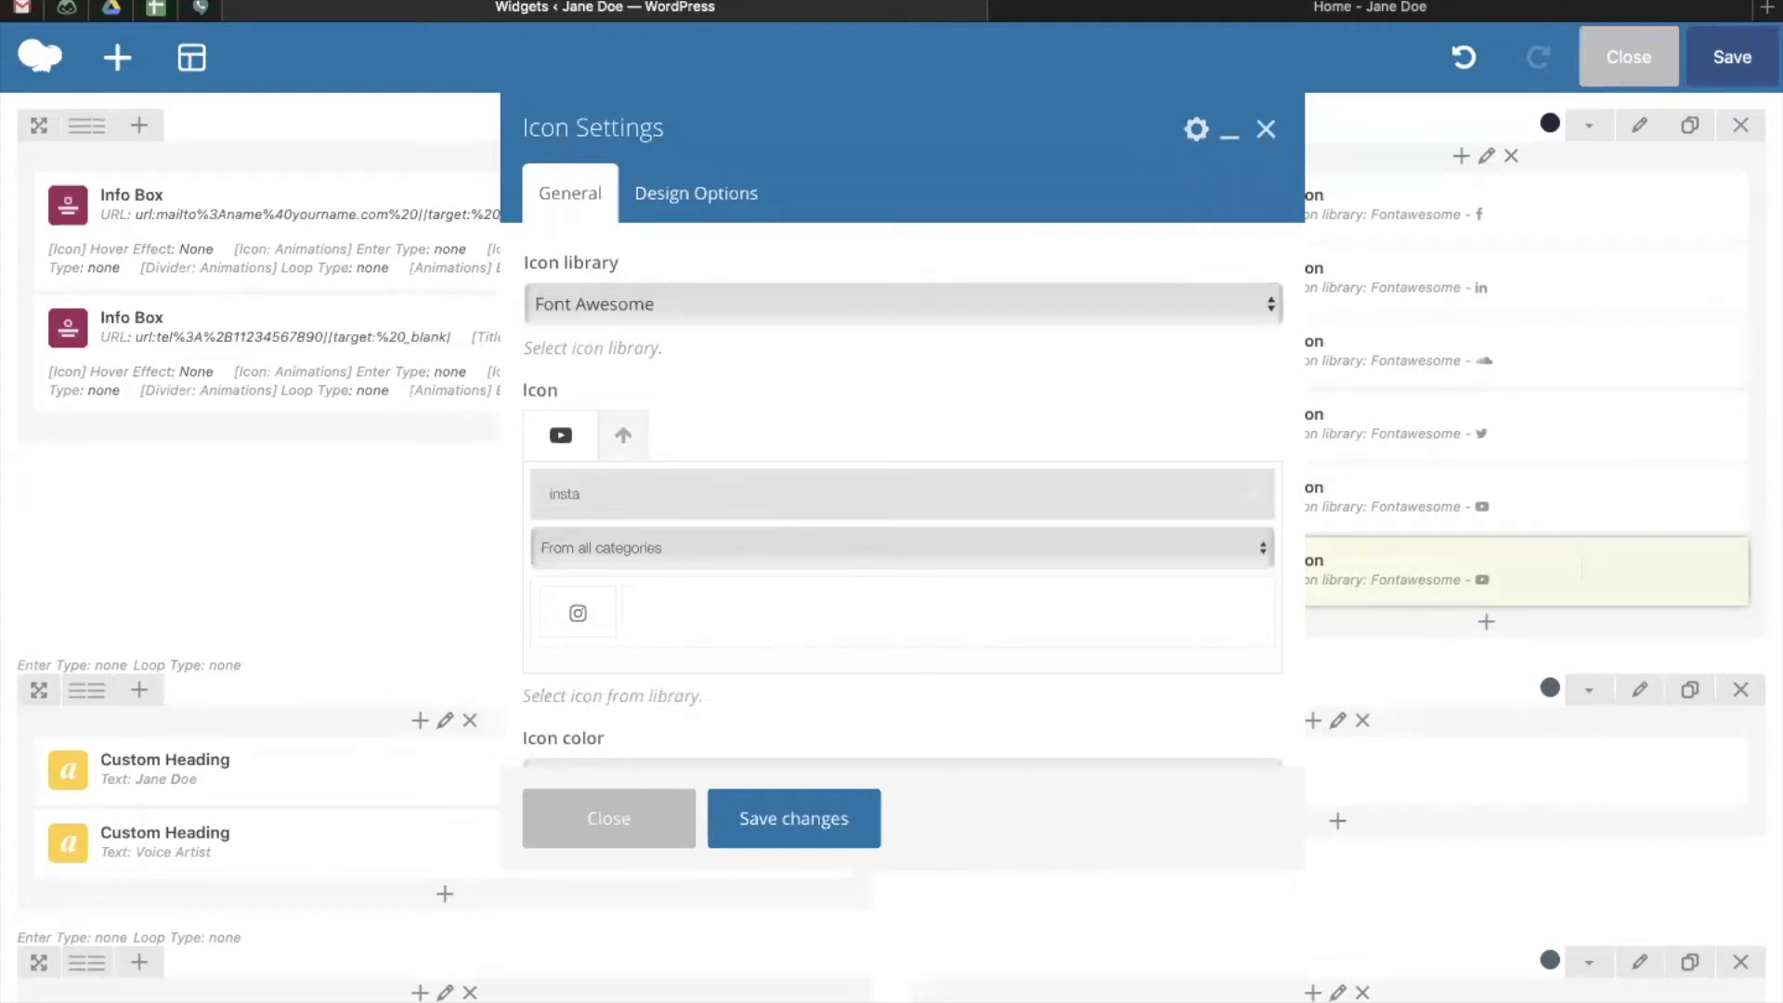
click(577, 616)
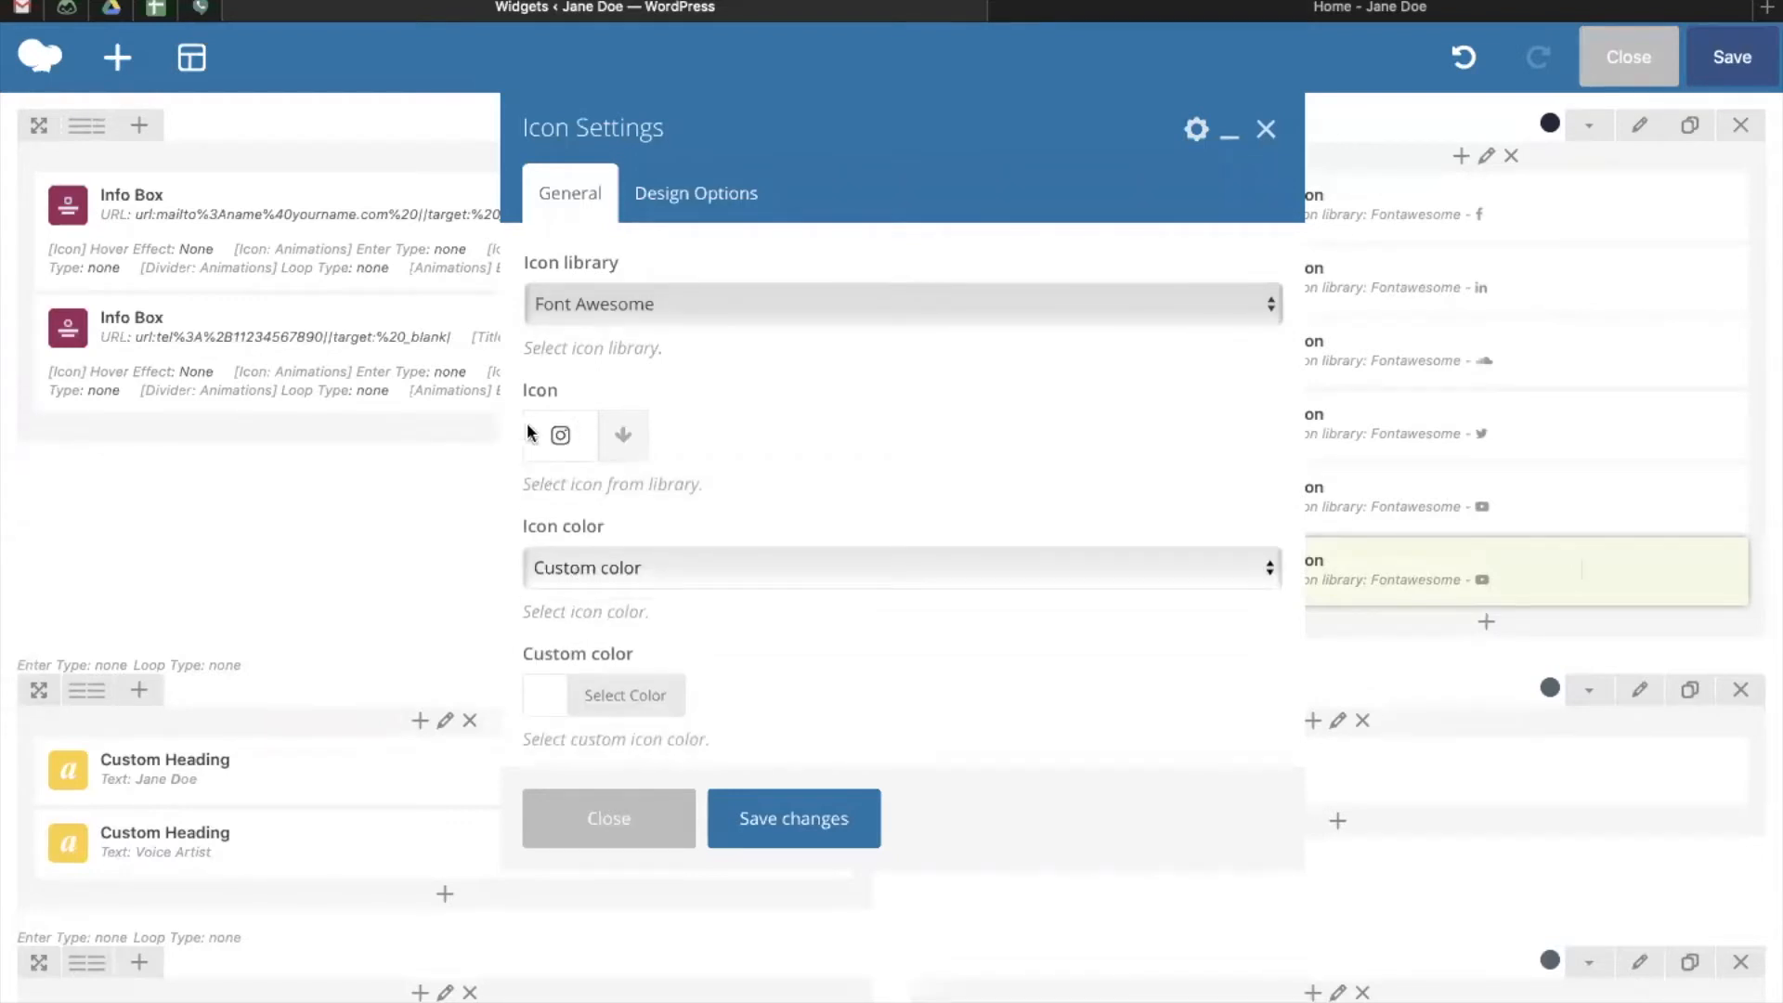
- Set the Instagram icon's link to open in a new tab, keeping # as its URL, and save the icon settings
scroll(755, 475, down, 10)
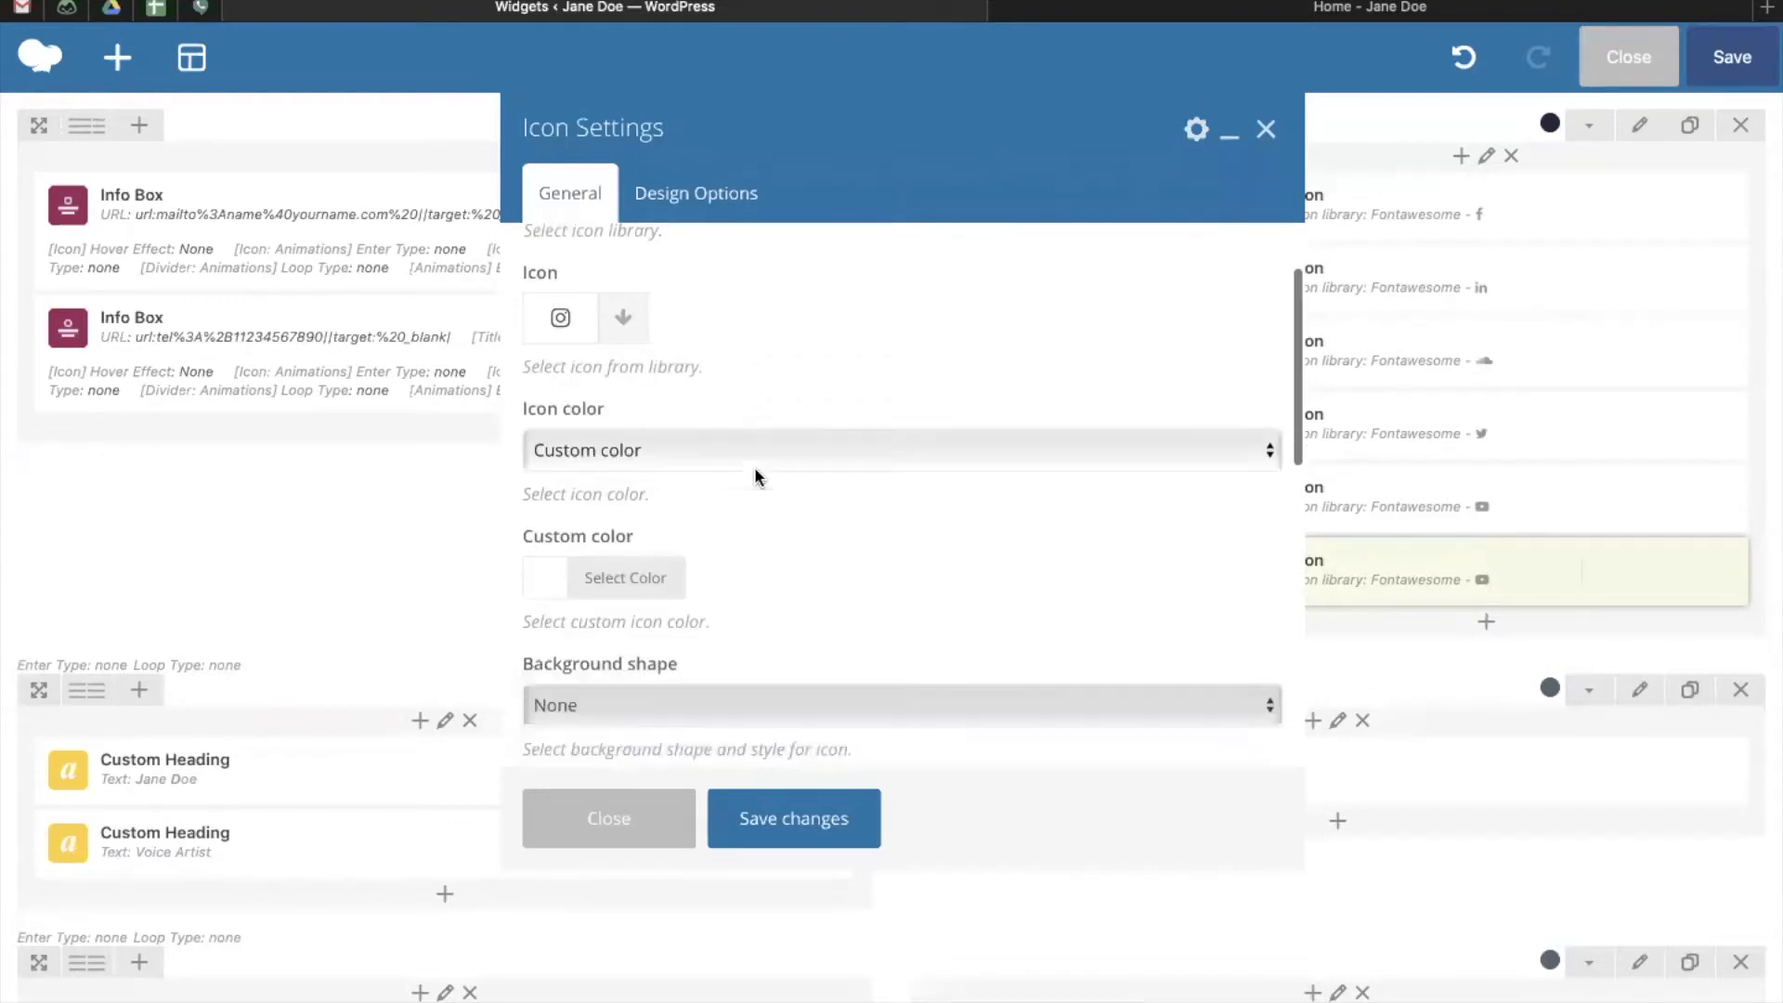
scroll(755, 475, up, 10)
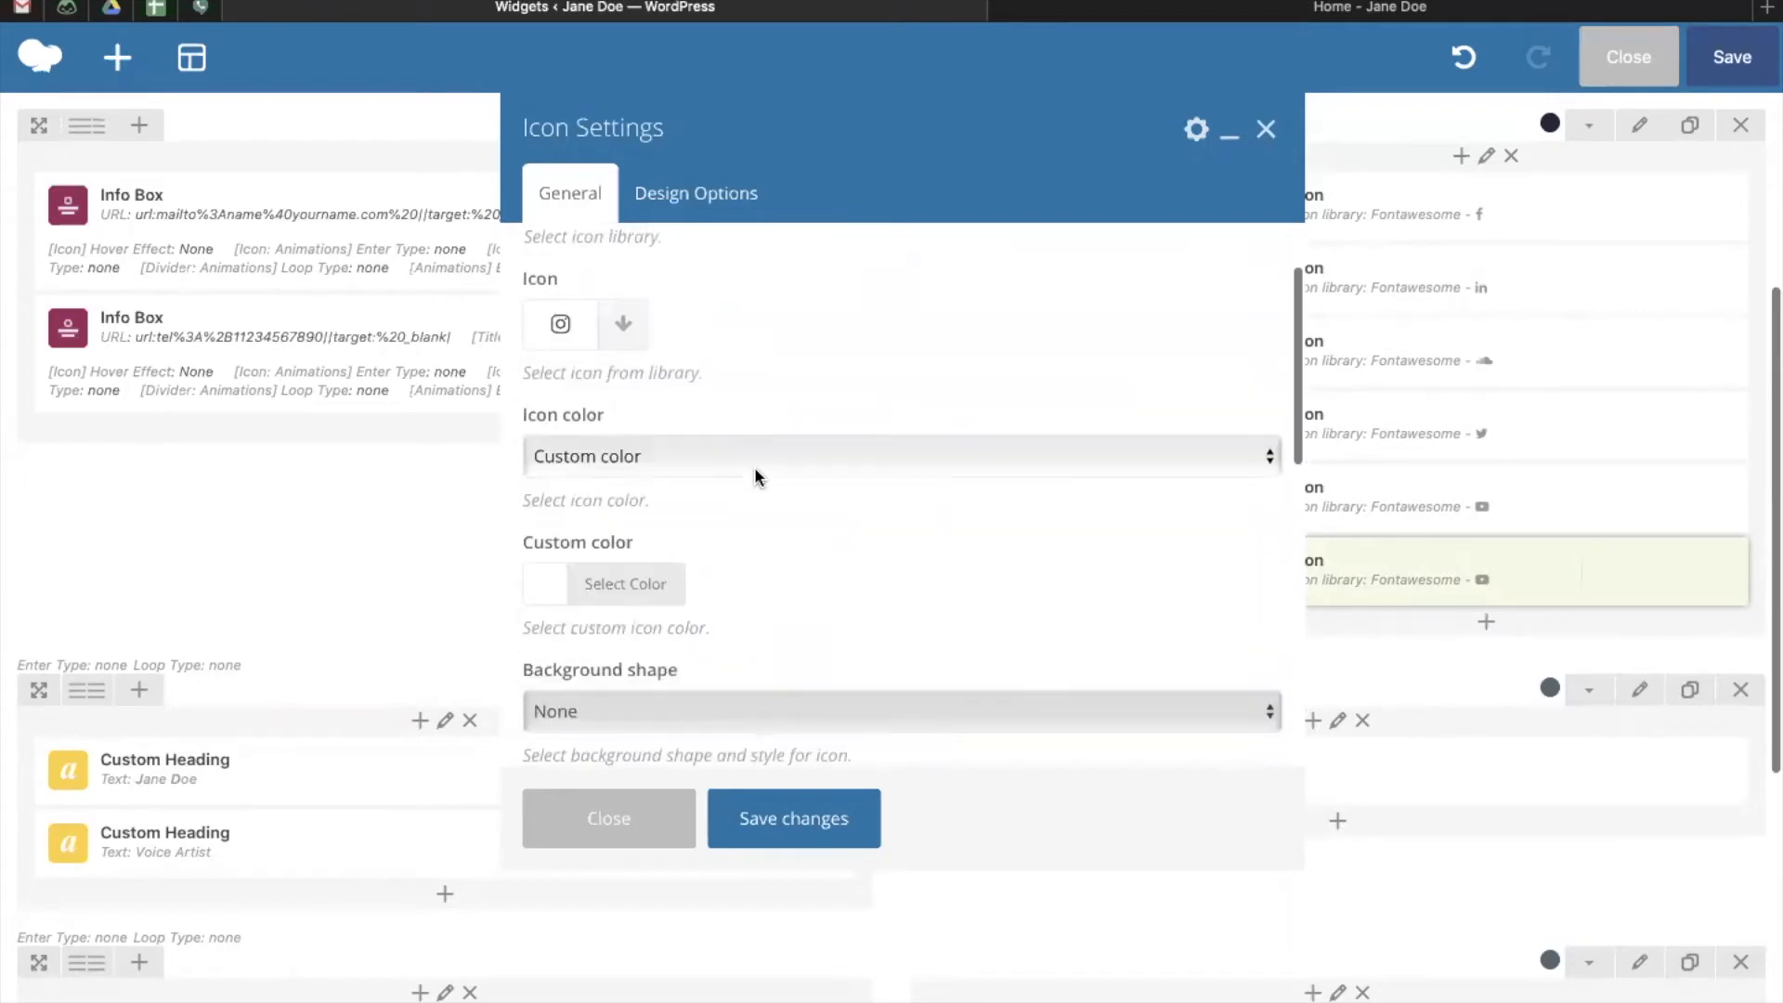
scroll(754, 475, down, 8)
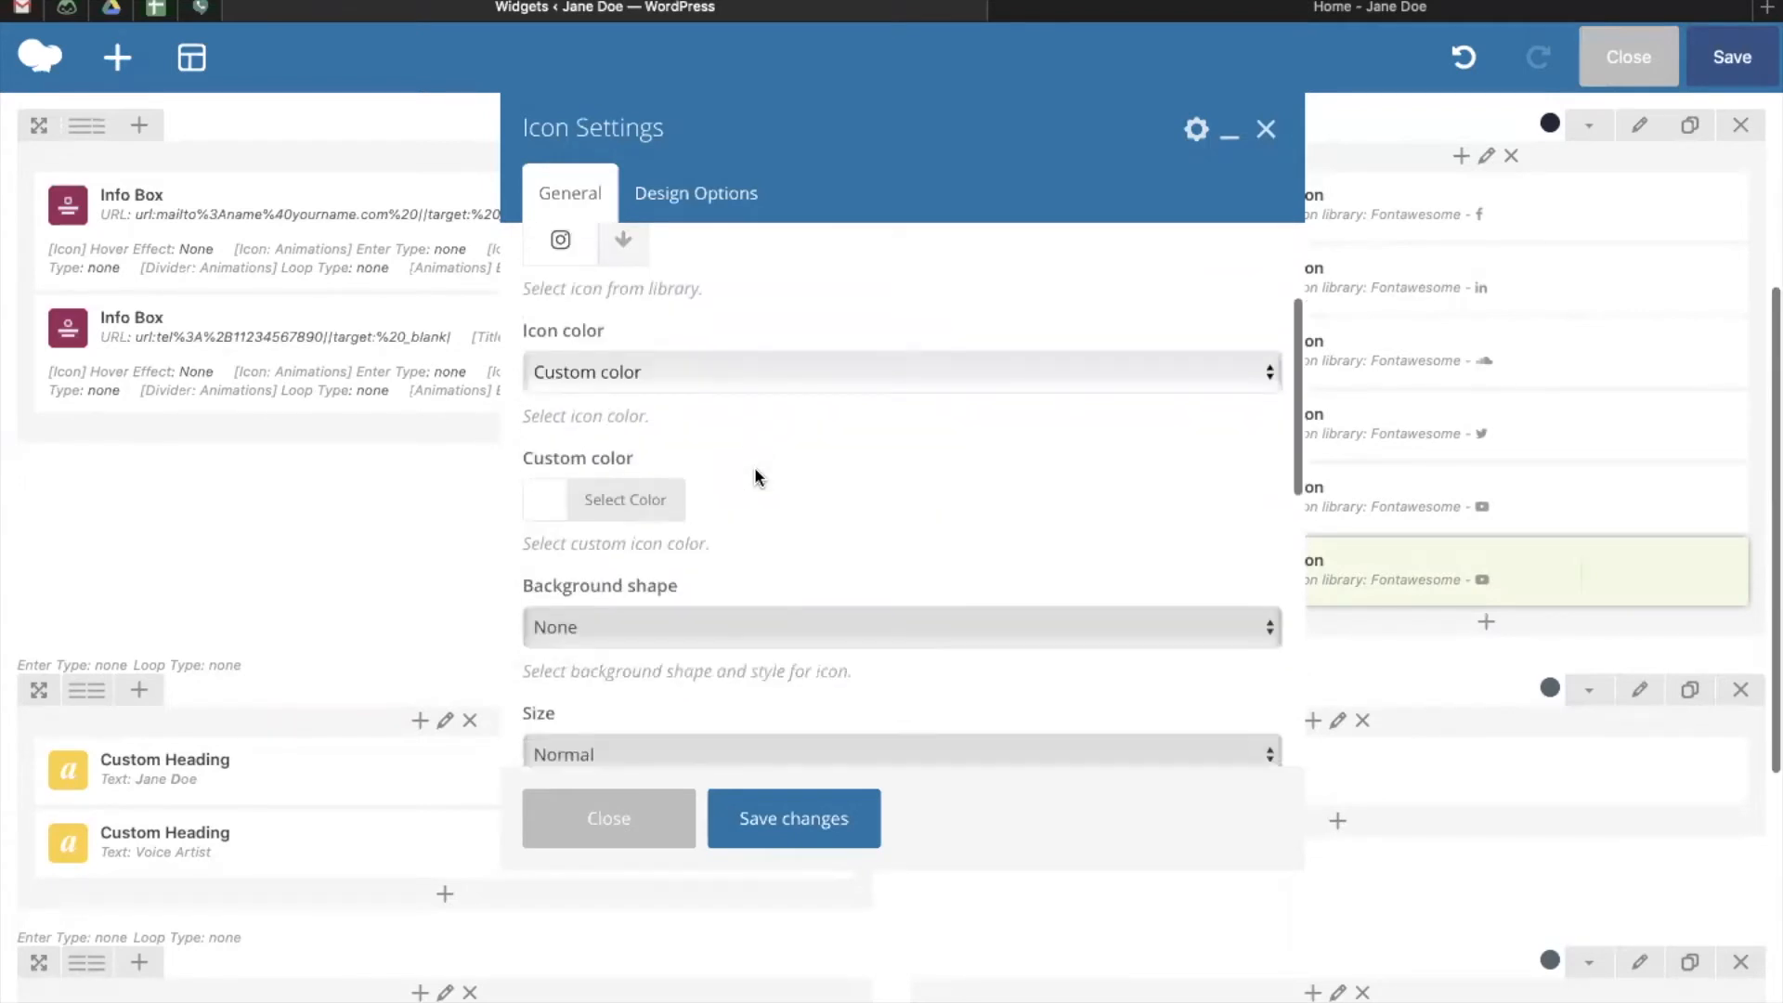
scroll(754, 466, up, 4)
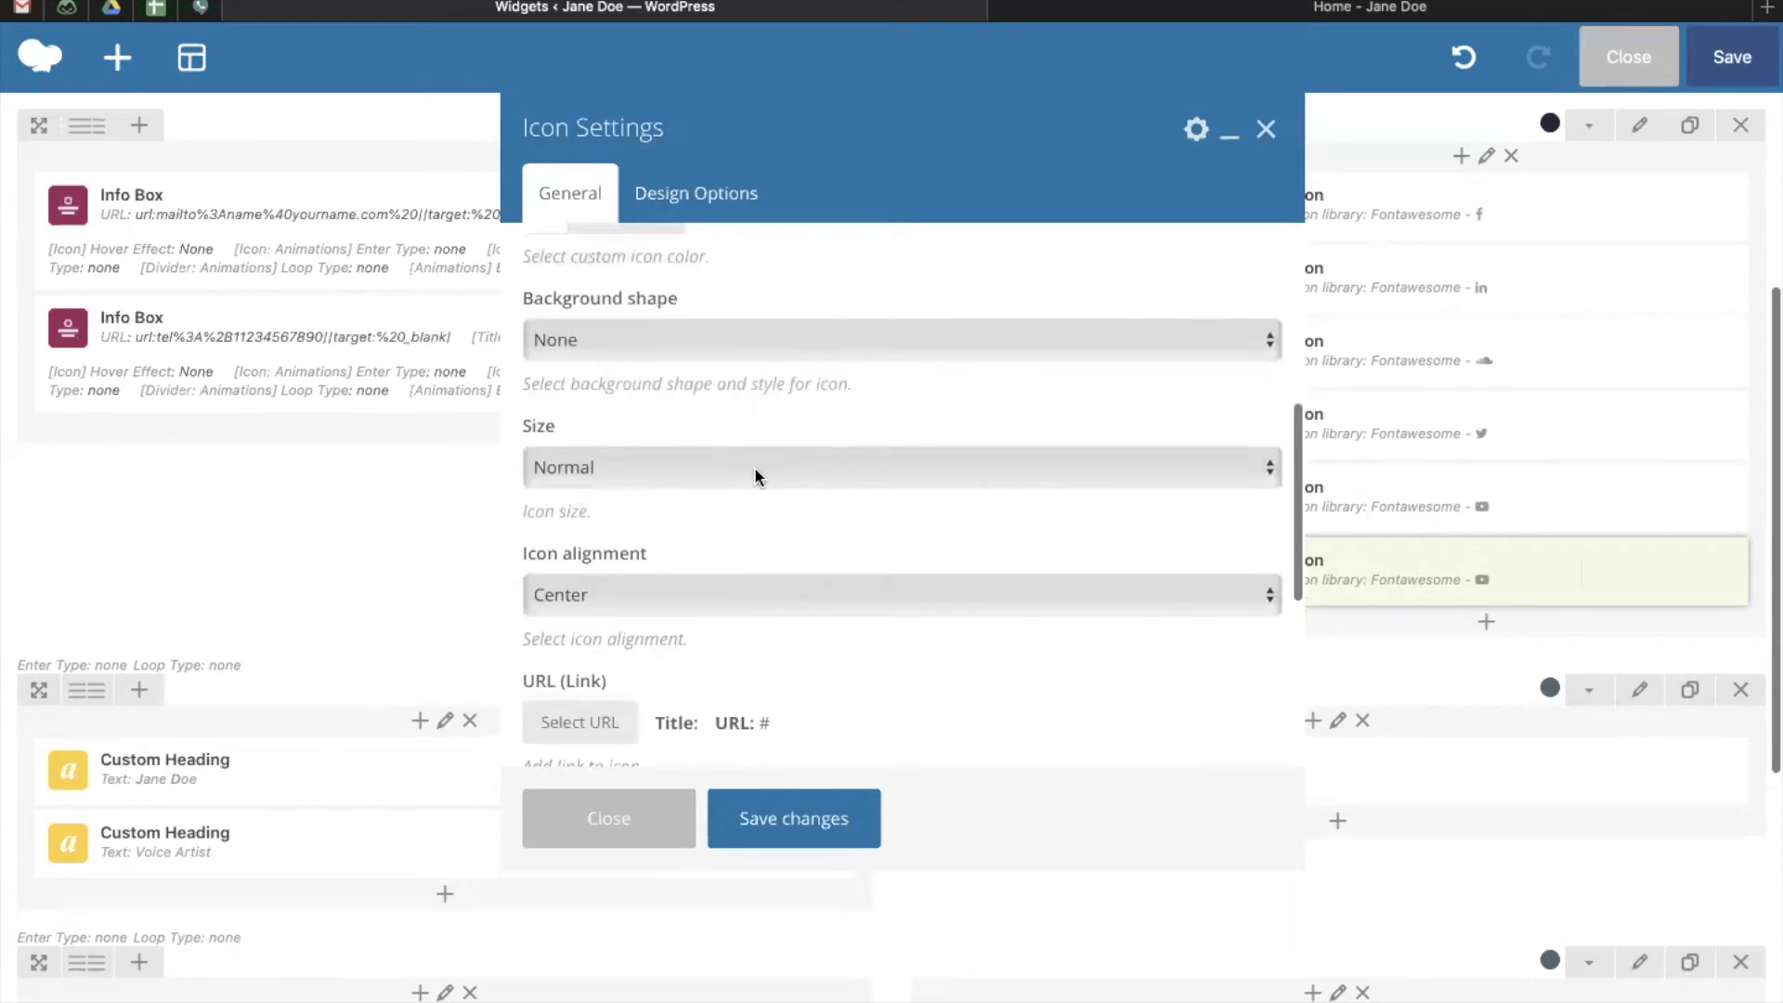
scroll(754, 466, down, 3)
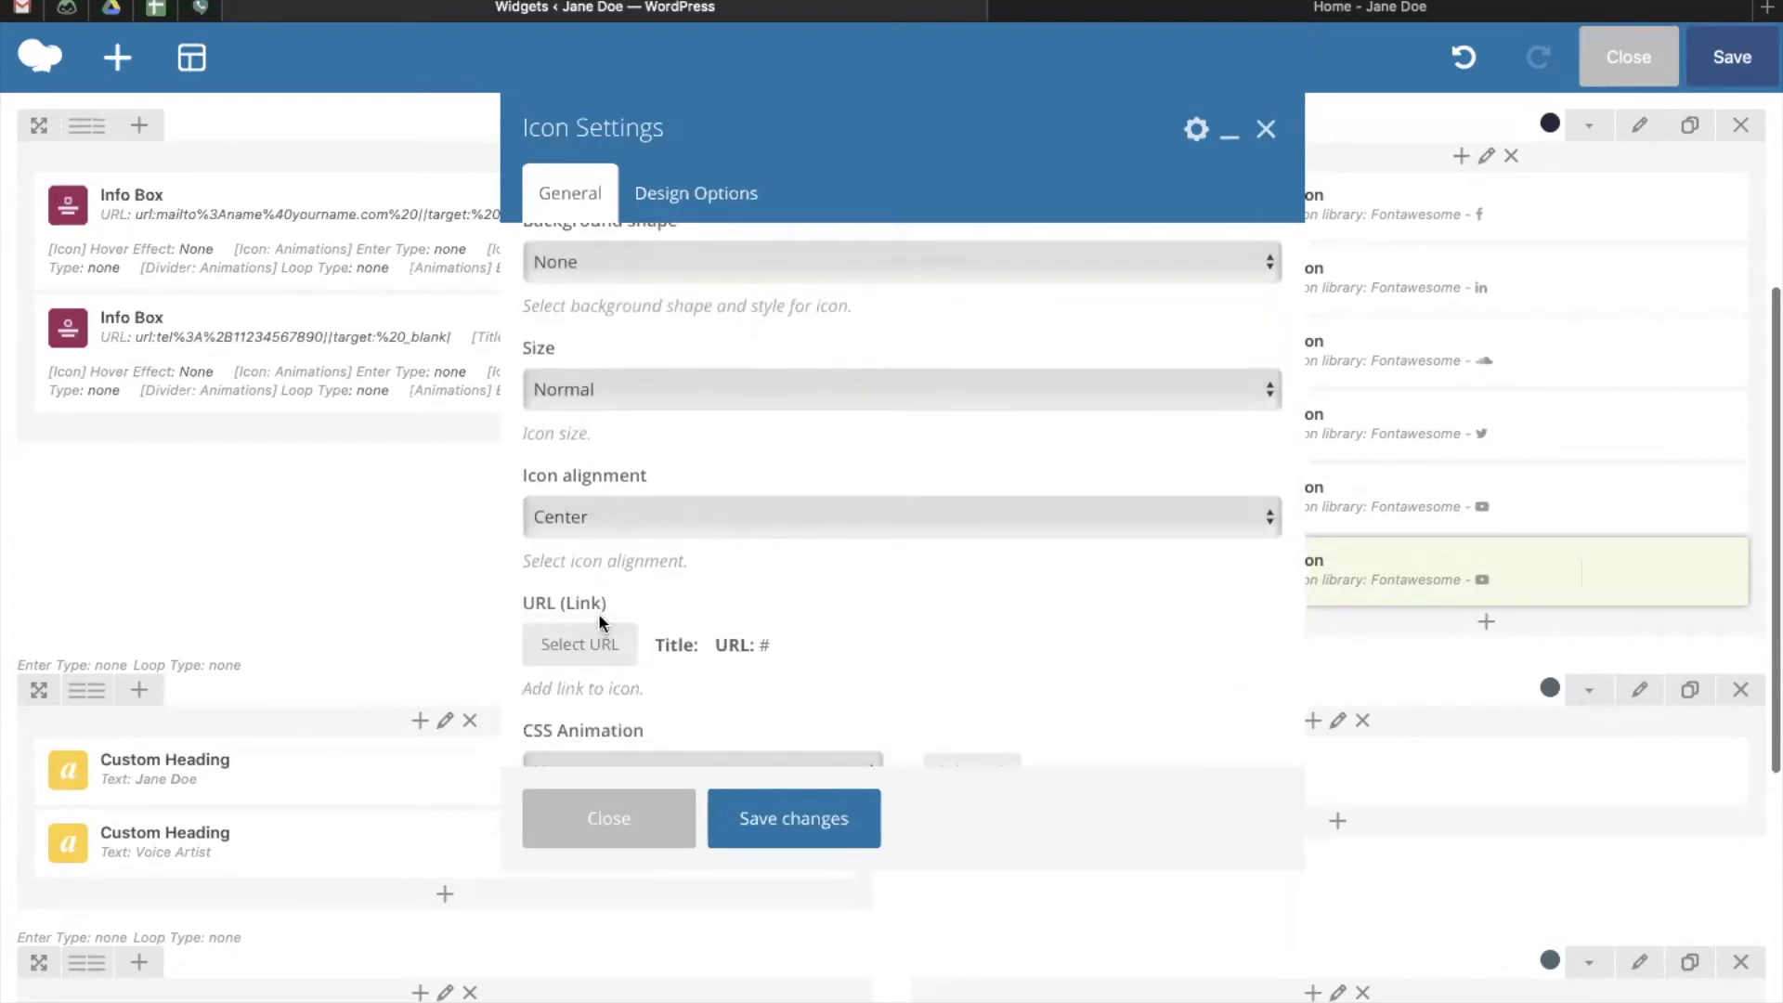
click(598, 656)
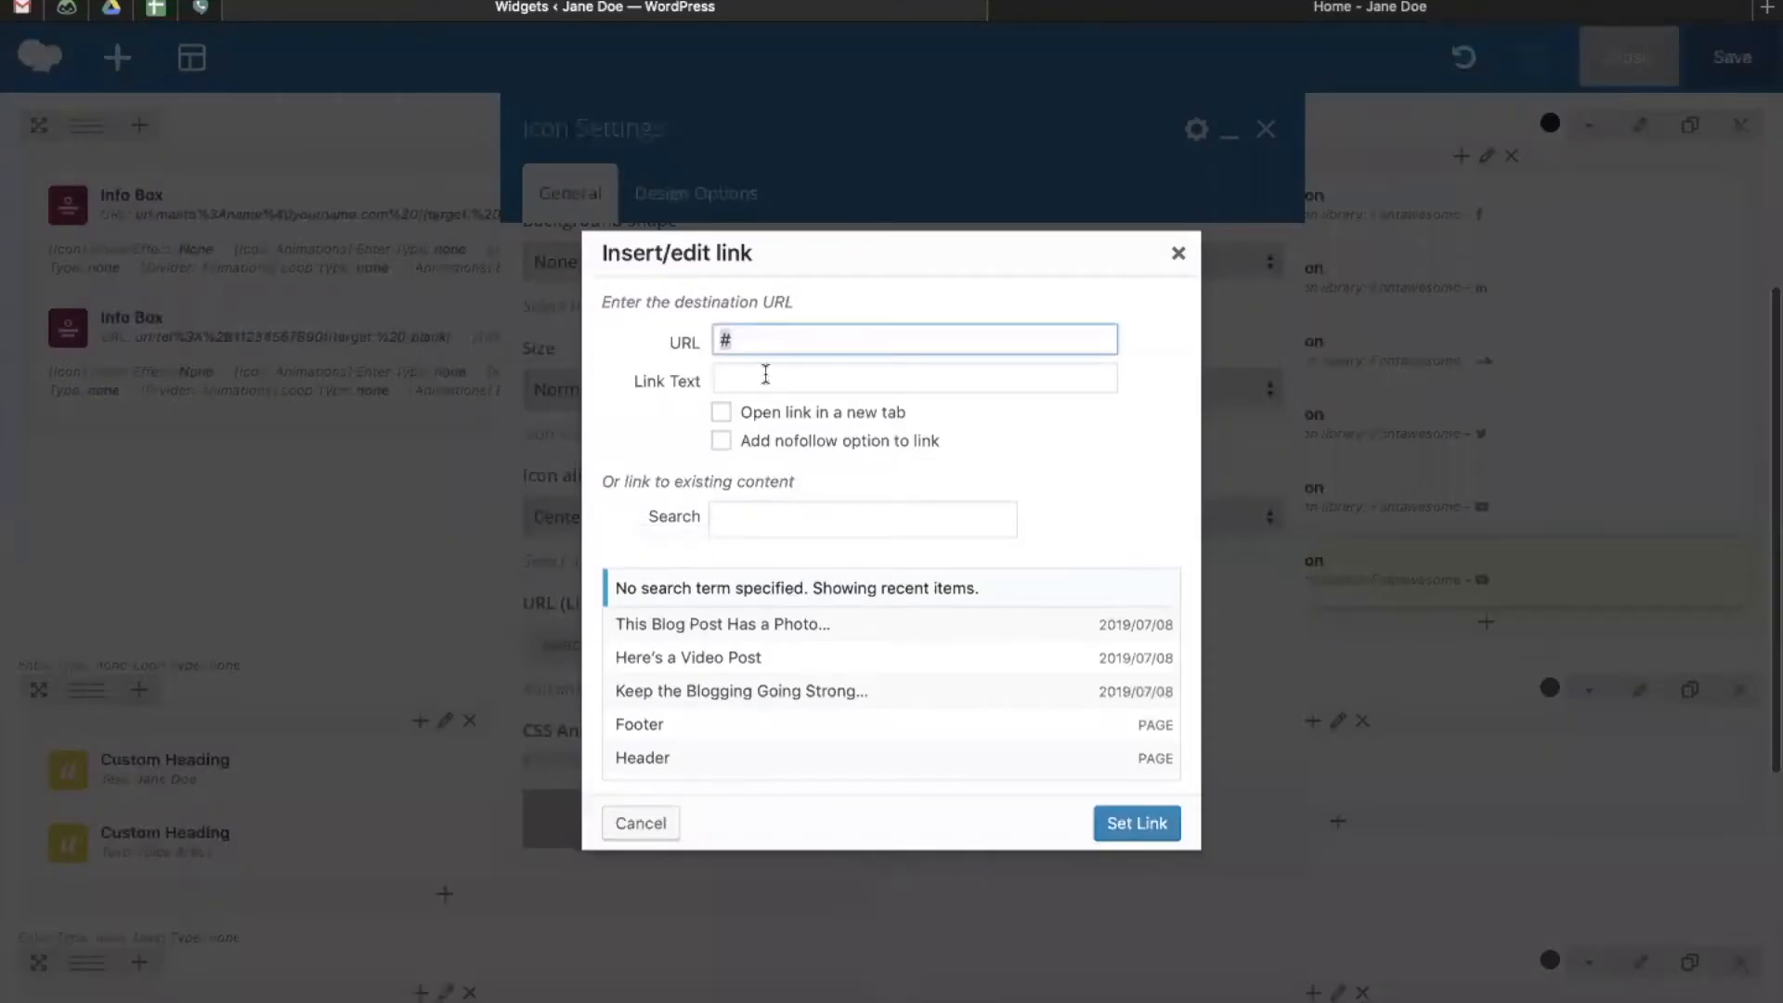
drag(743, 339, 713, 349)
click(761, 416)
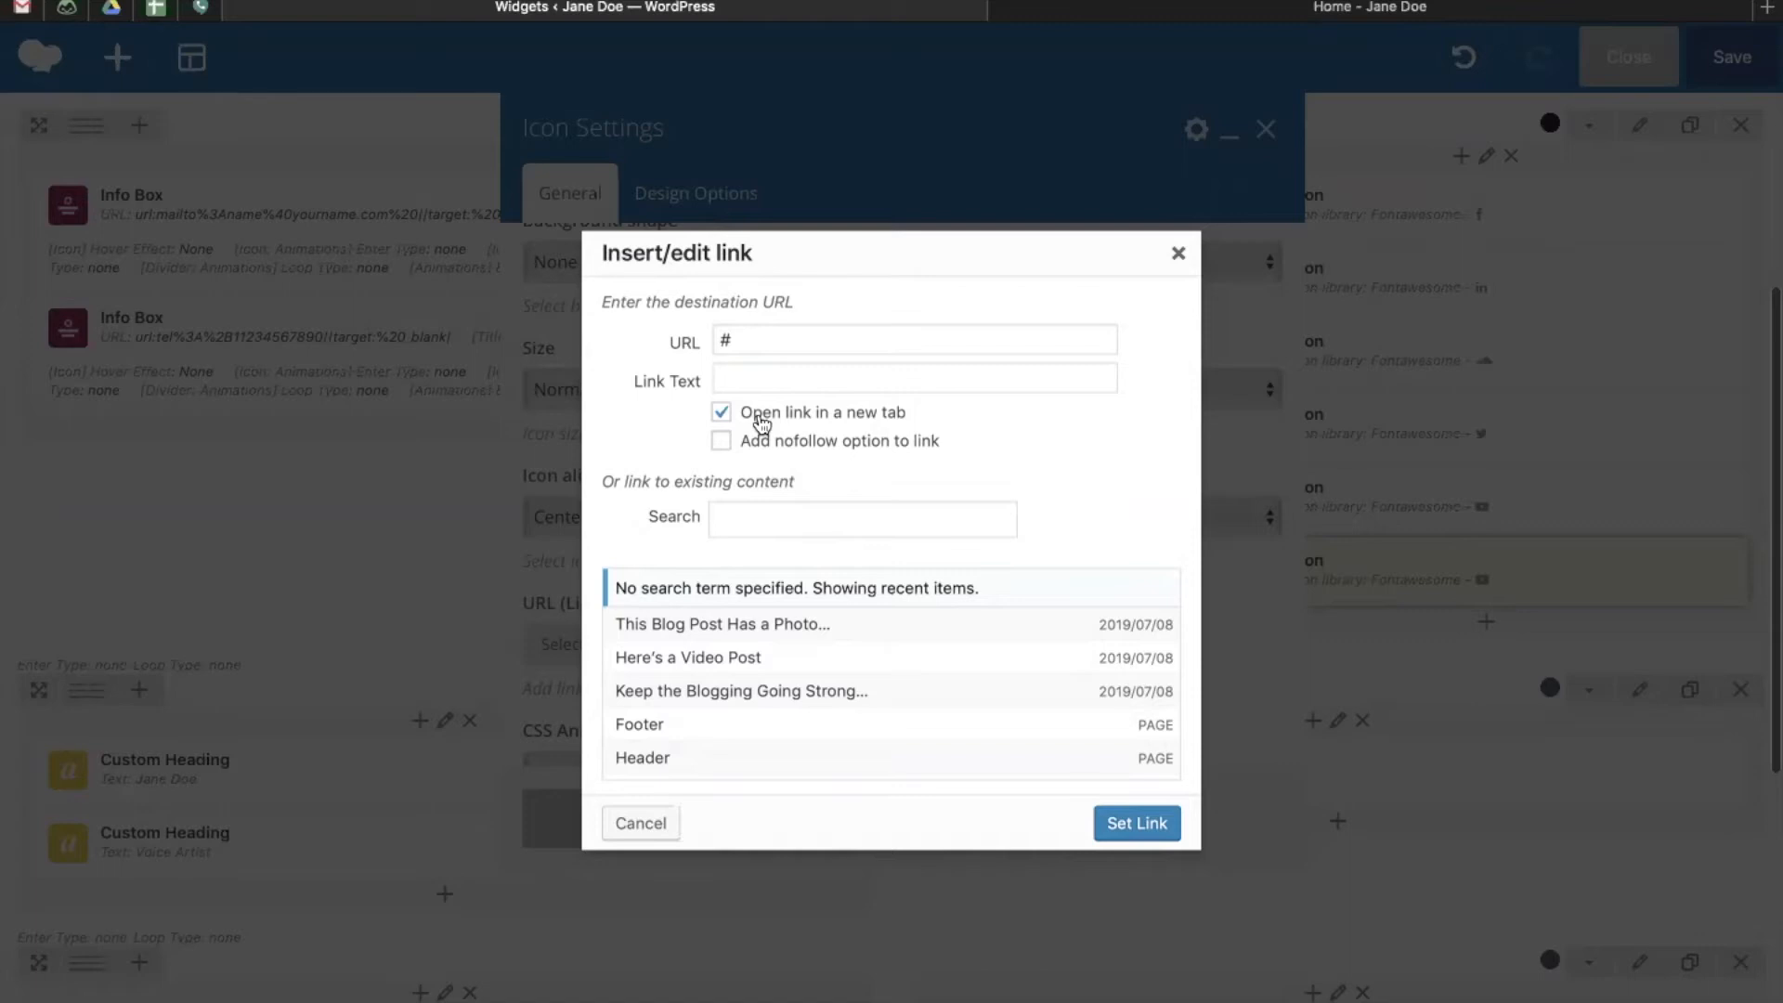
click(1137, 823)
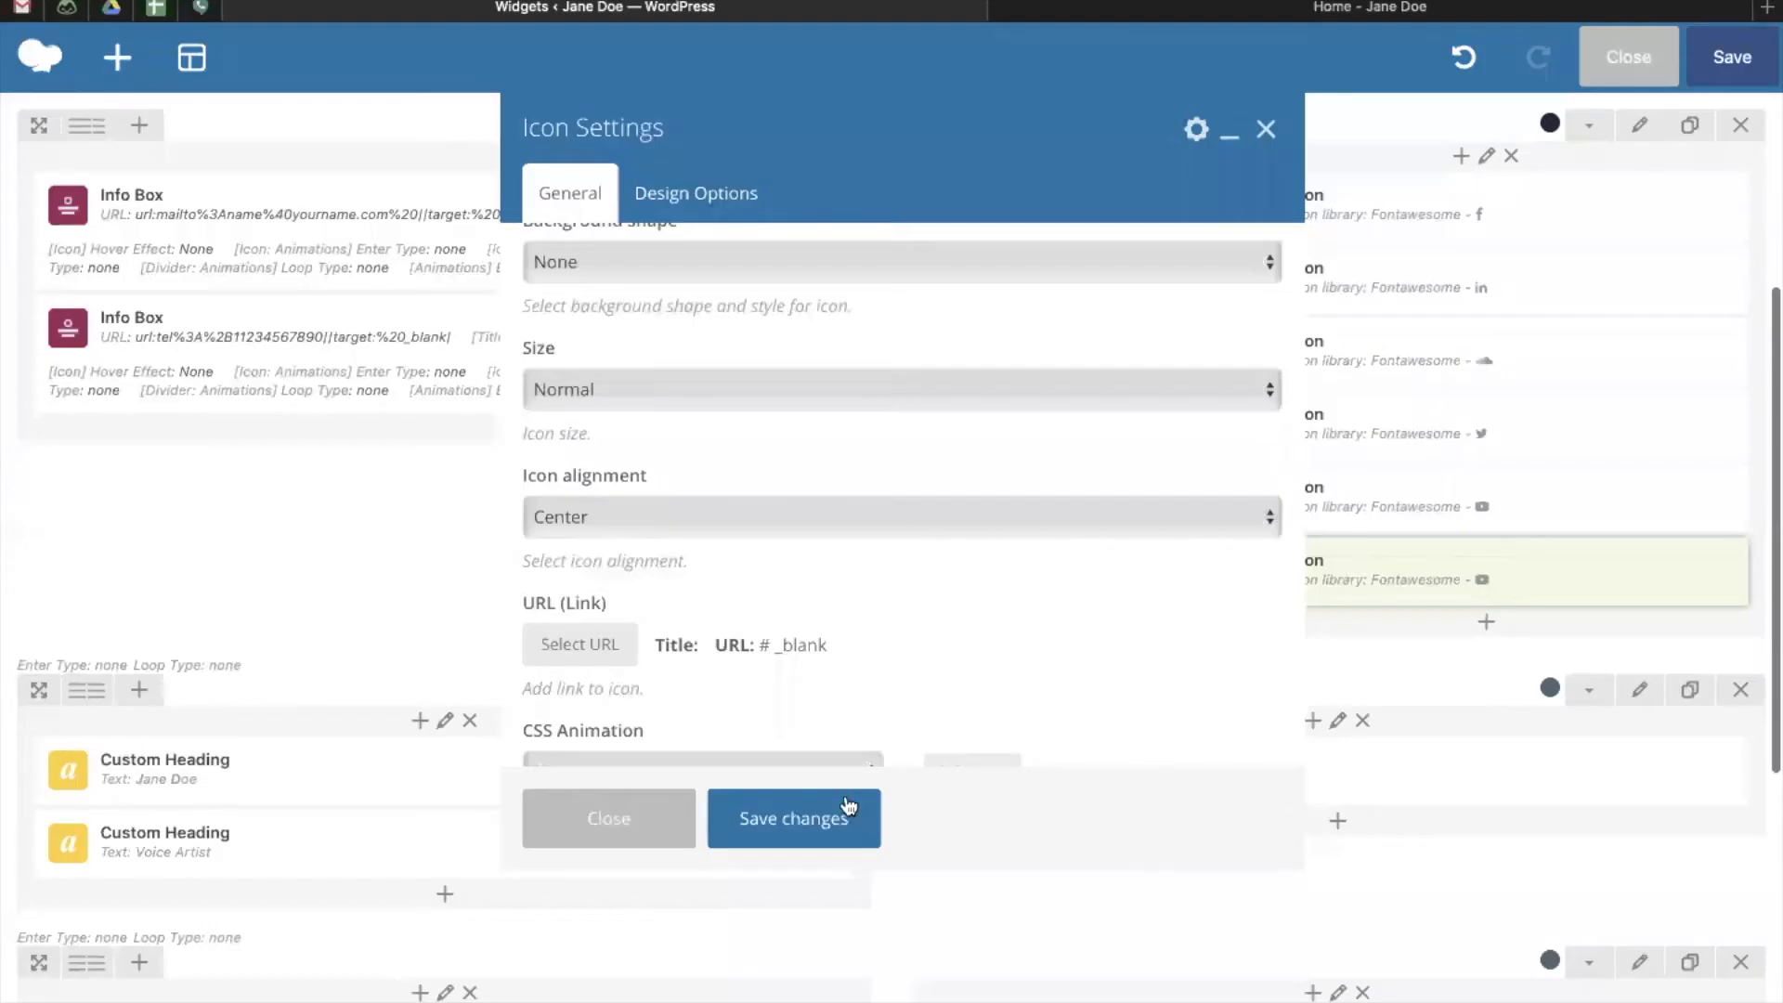
click(835, 816)
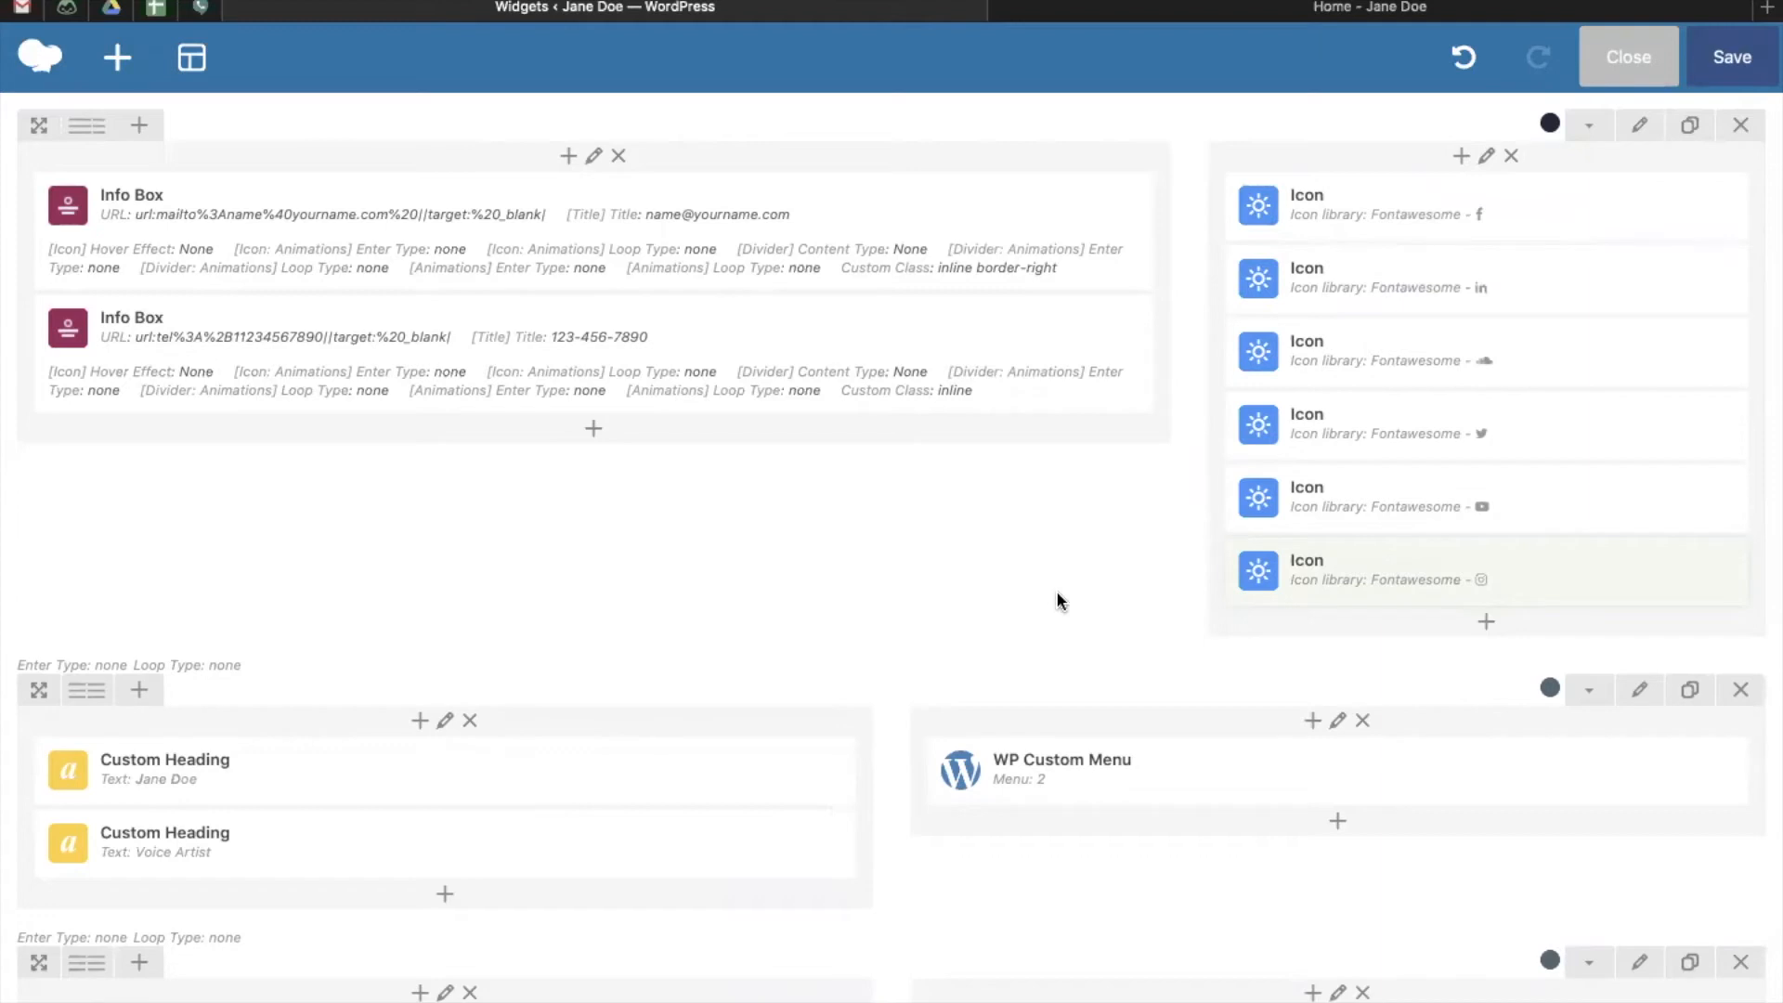
- Save the header widget, reload the live Home page to check the social icons, and return to the widget editor
scroll(1059, 599, down, 2)
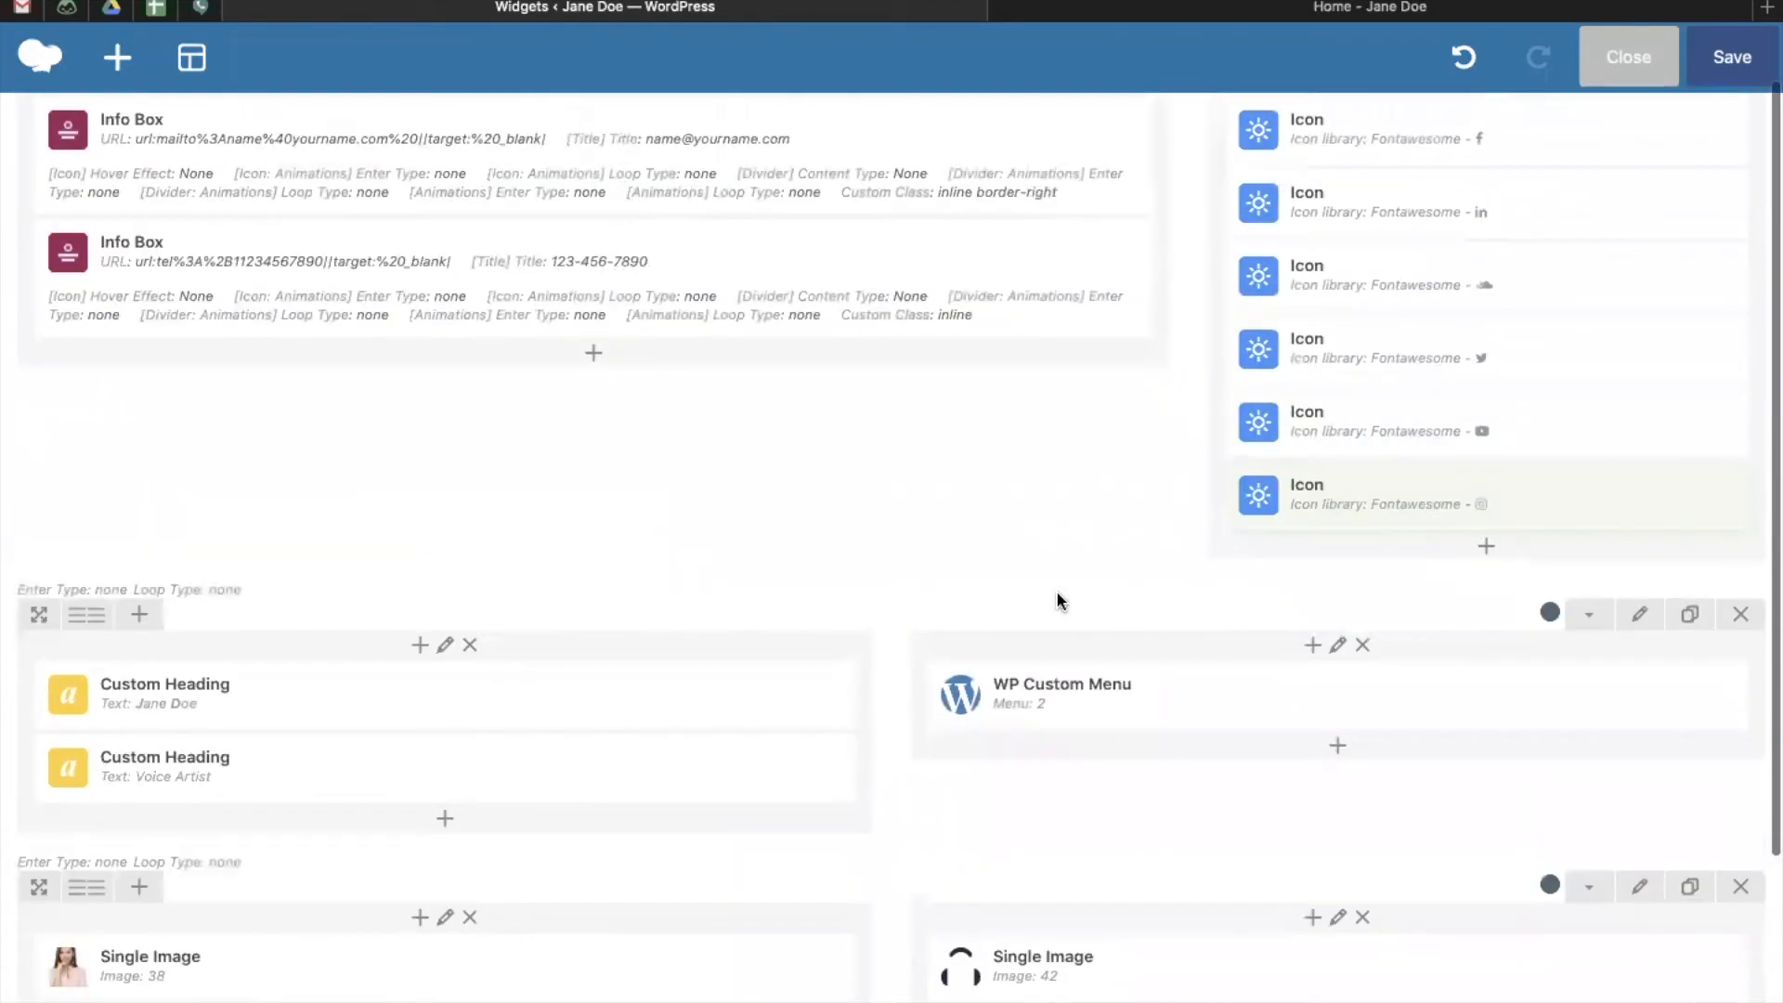
scroll(1058, 599, up, 2)
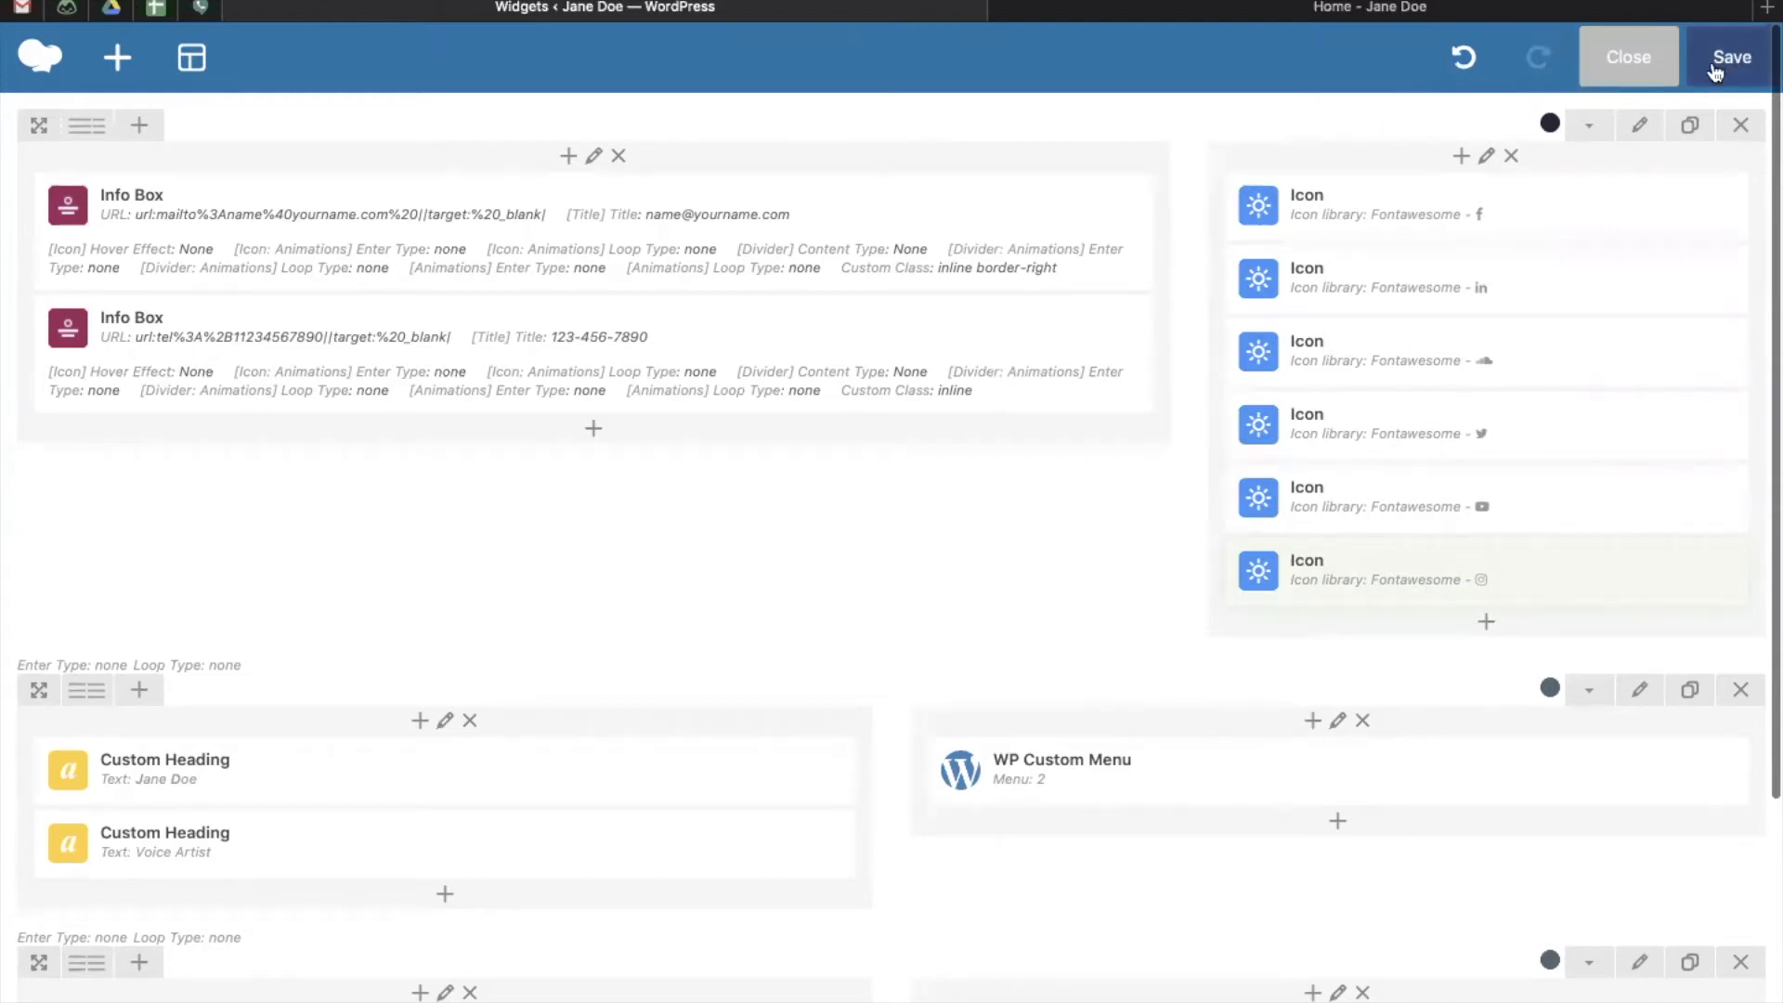
click(1313, 19)
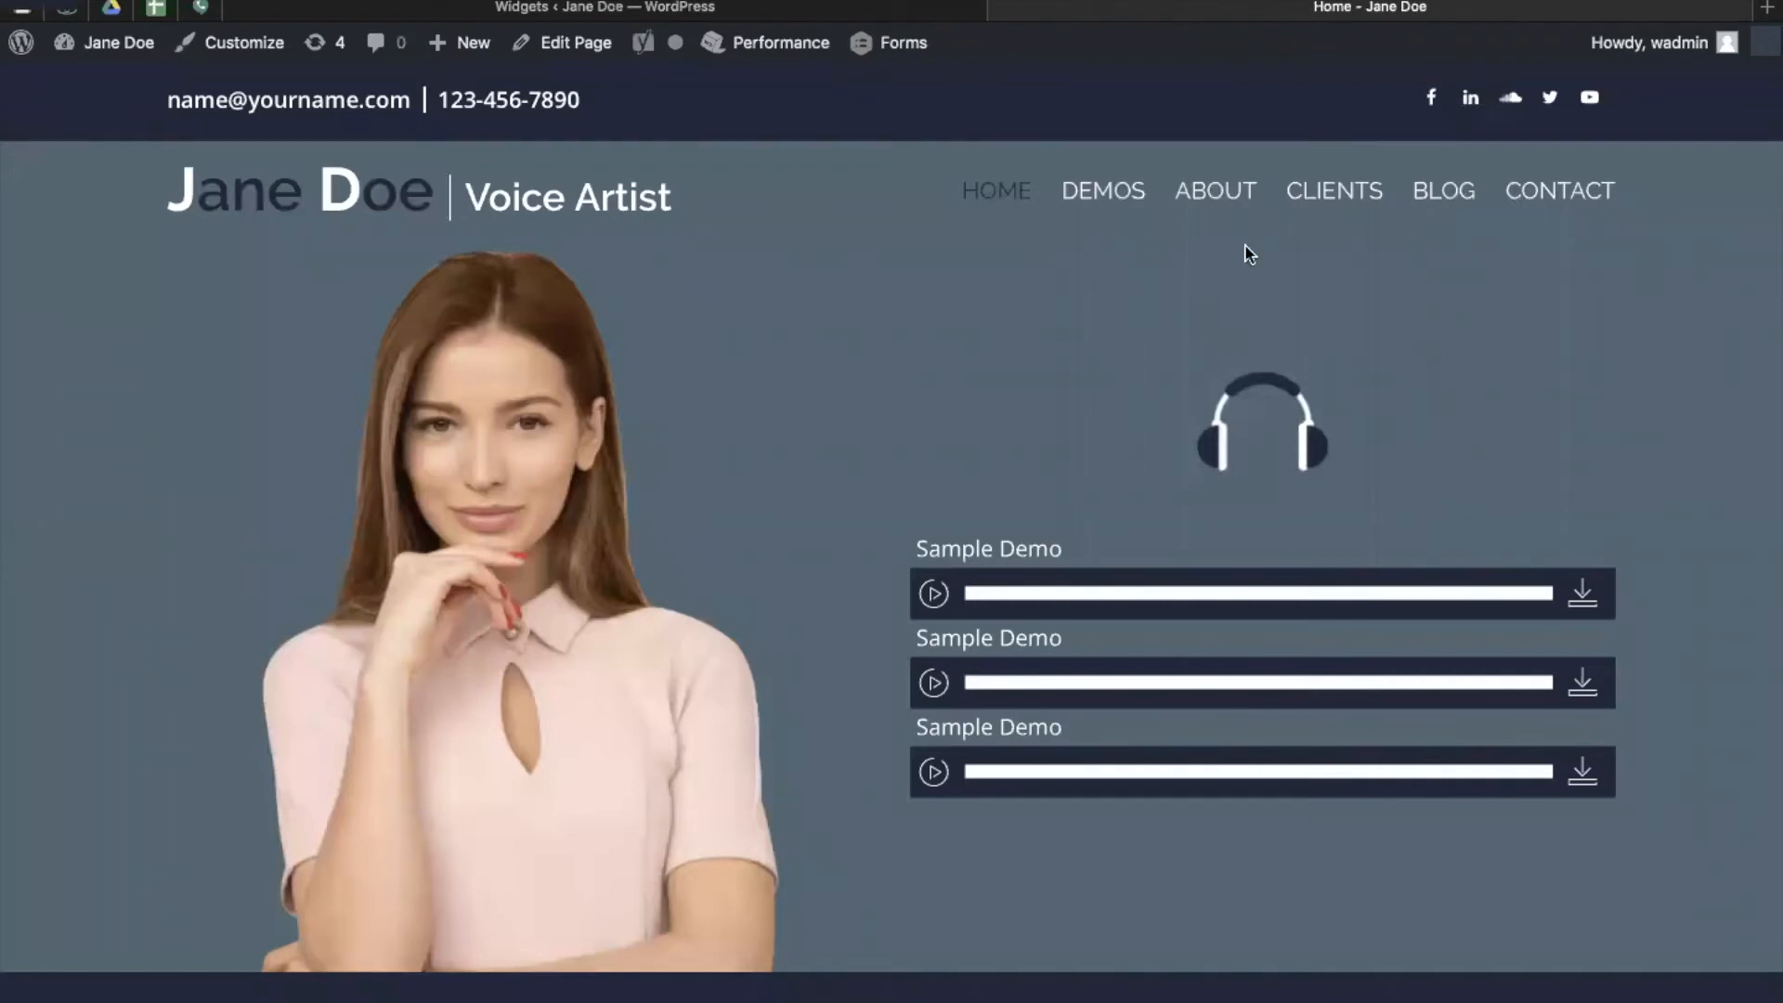
key(super+r)
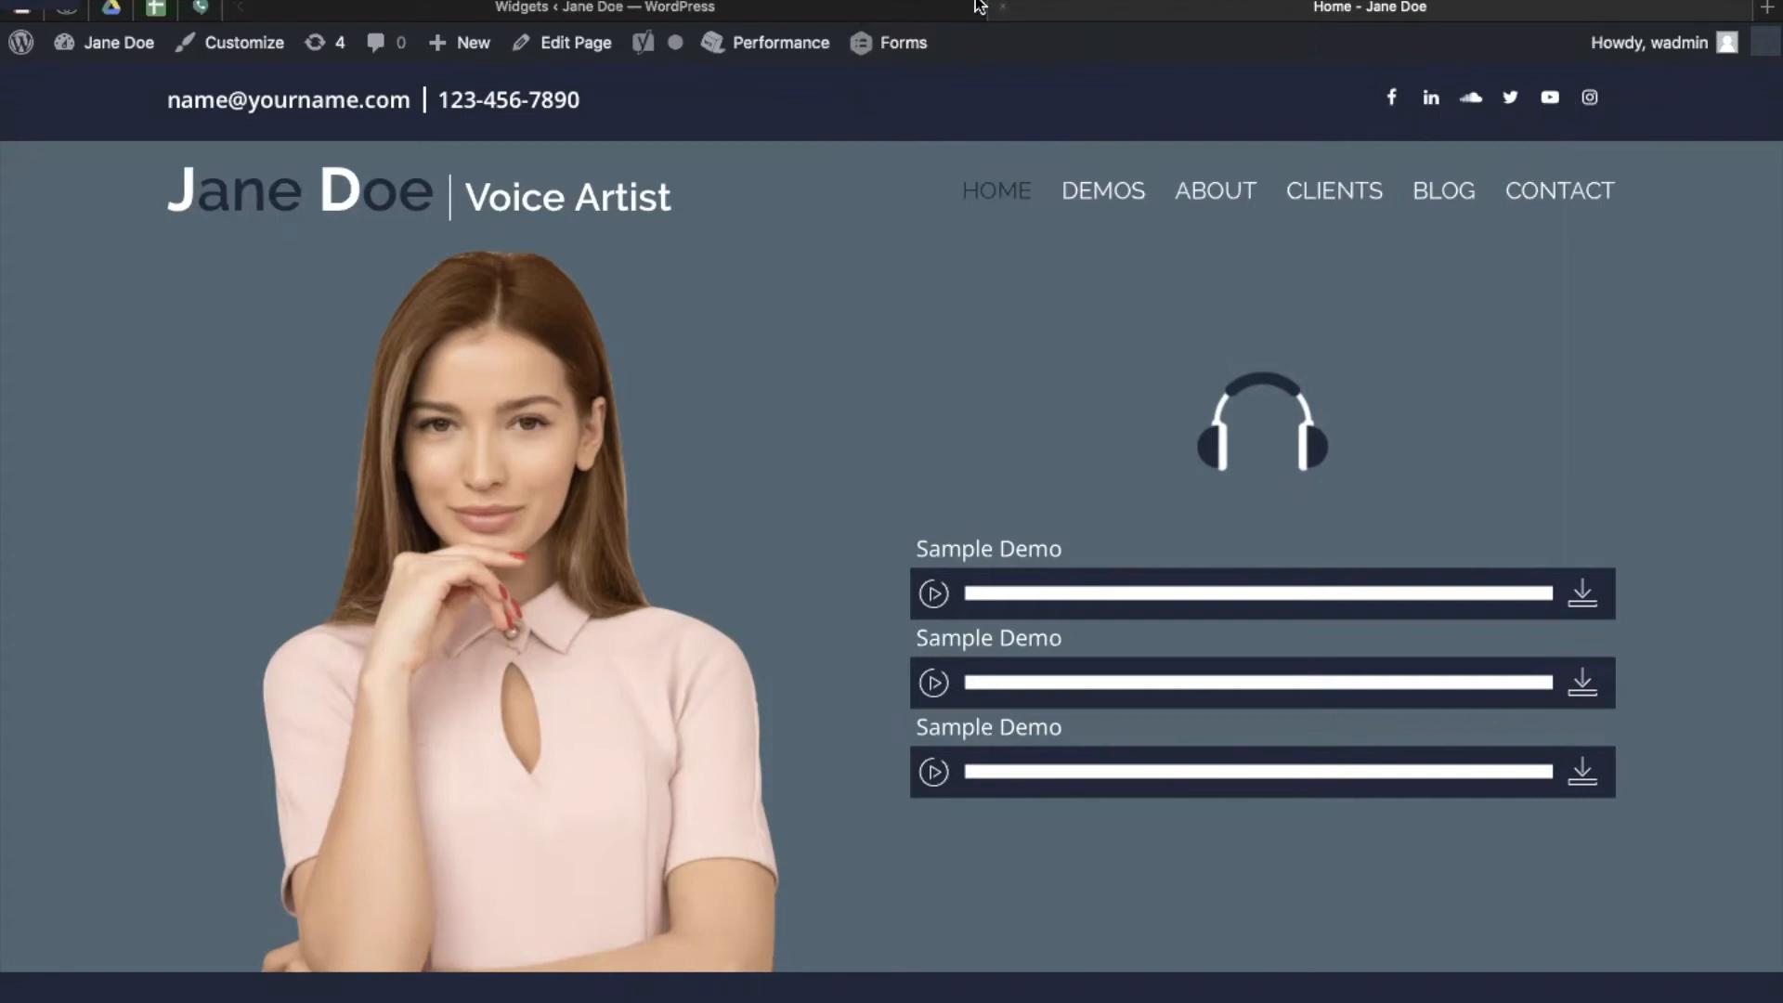
click(938, 7)
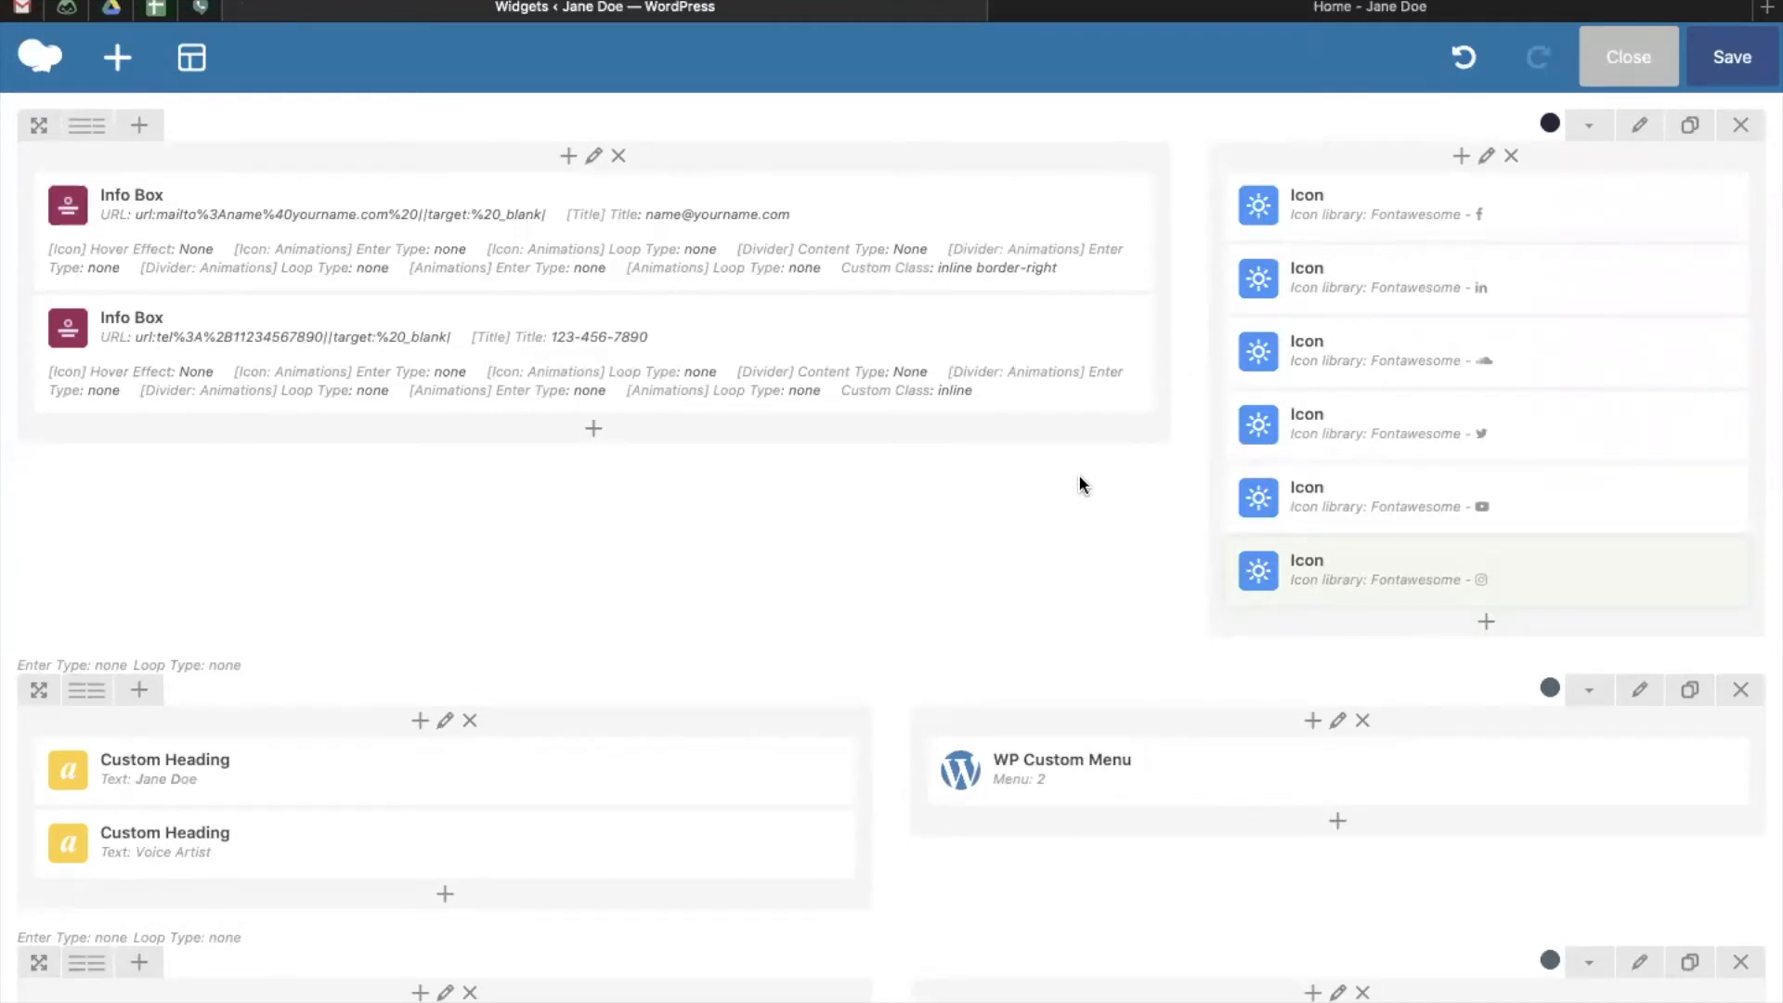
- Move the Instagram icon directly below the Facebook icon in the header's icon column and save the widget
mouse_move(1407, 571)
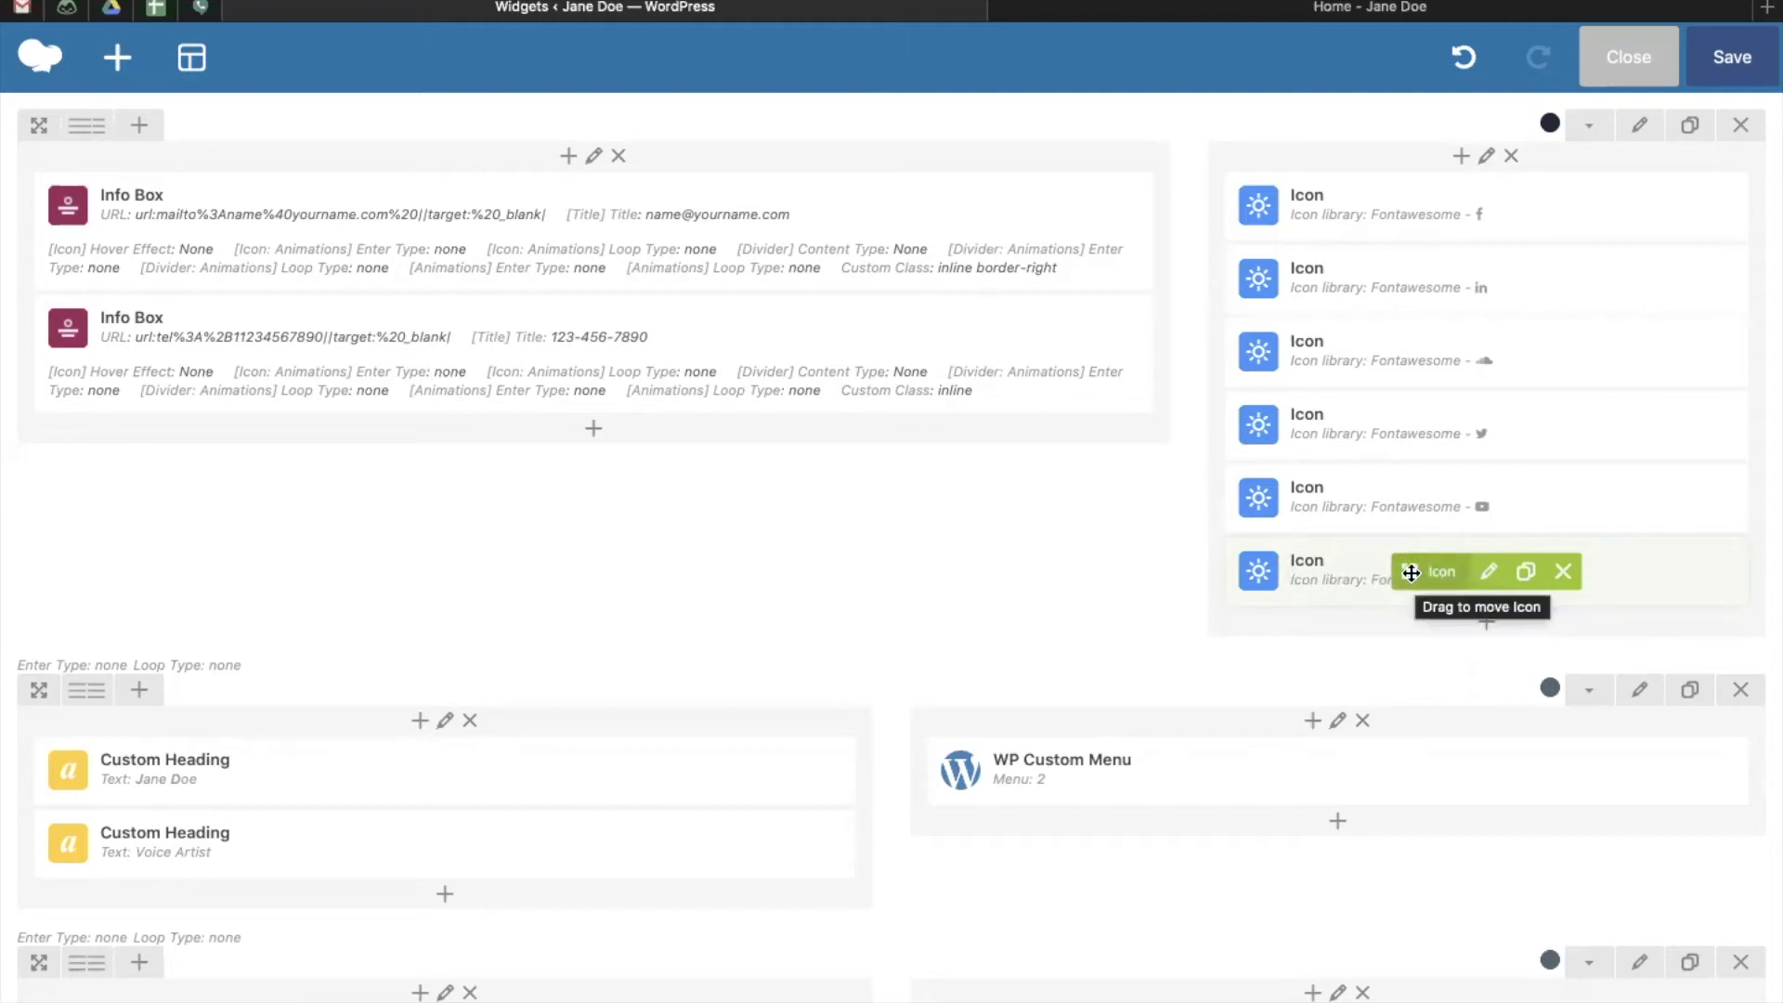
drag(1410, 570, 1358, 274)
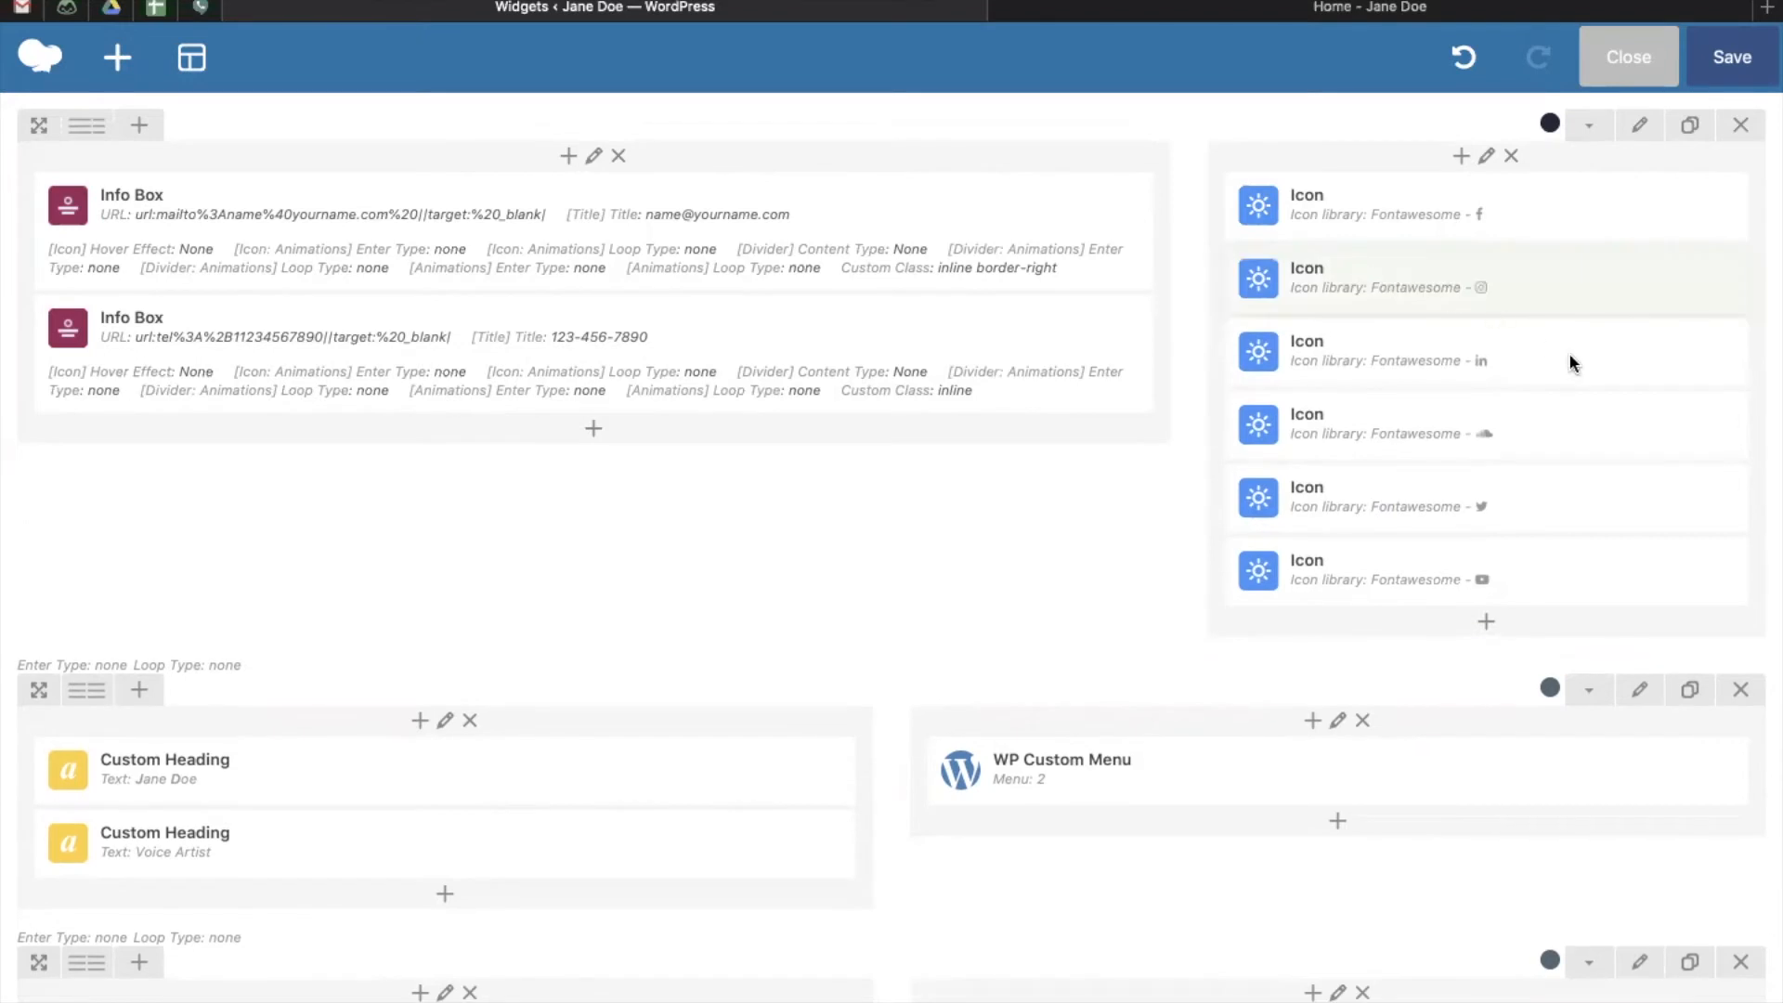
click(1732, 62)
- Reload the live Home page to check the order of the header's social icons and return to the widget editor
click(1362, 12)
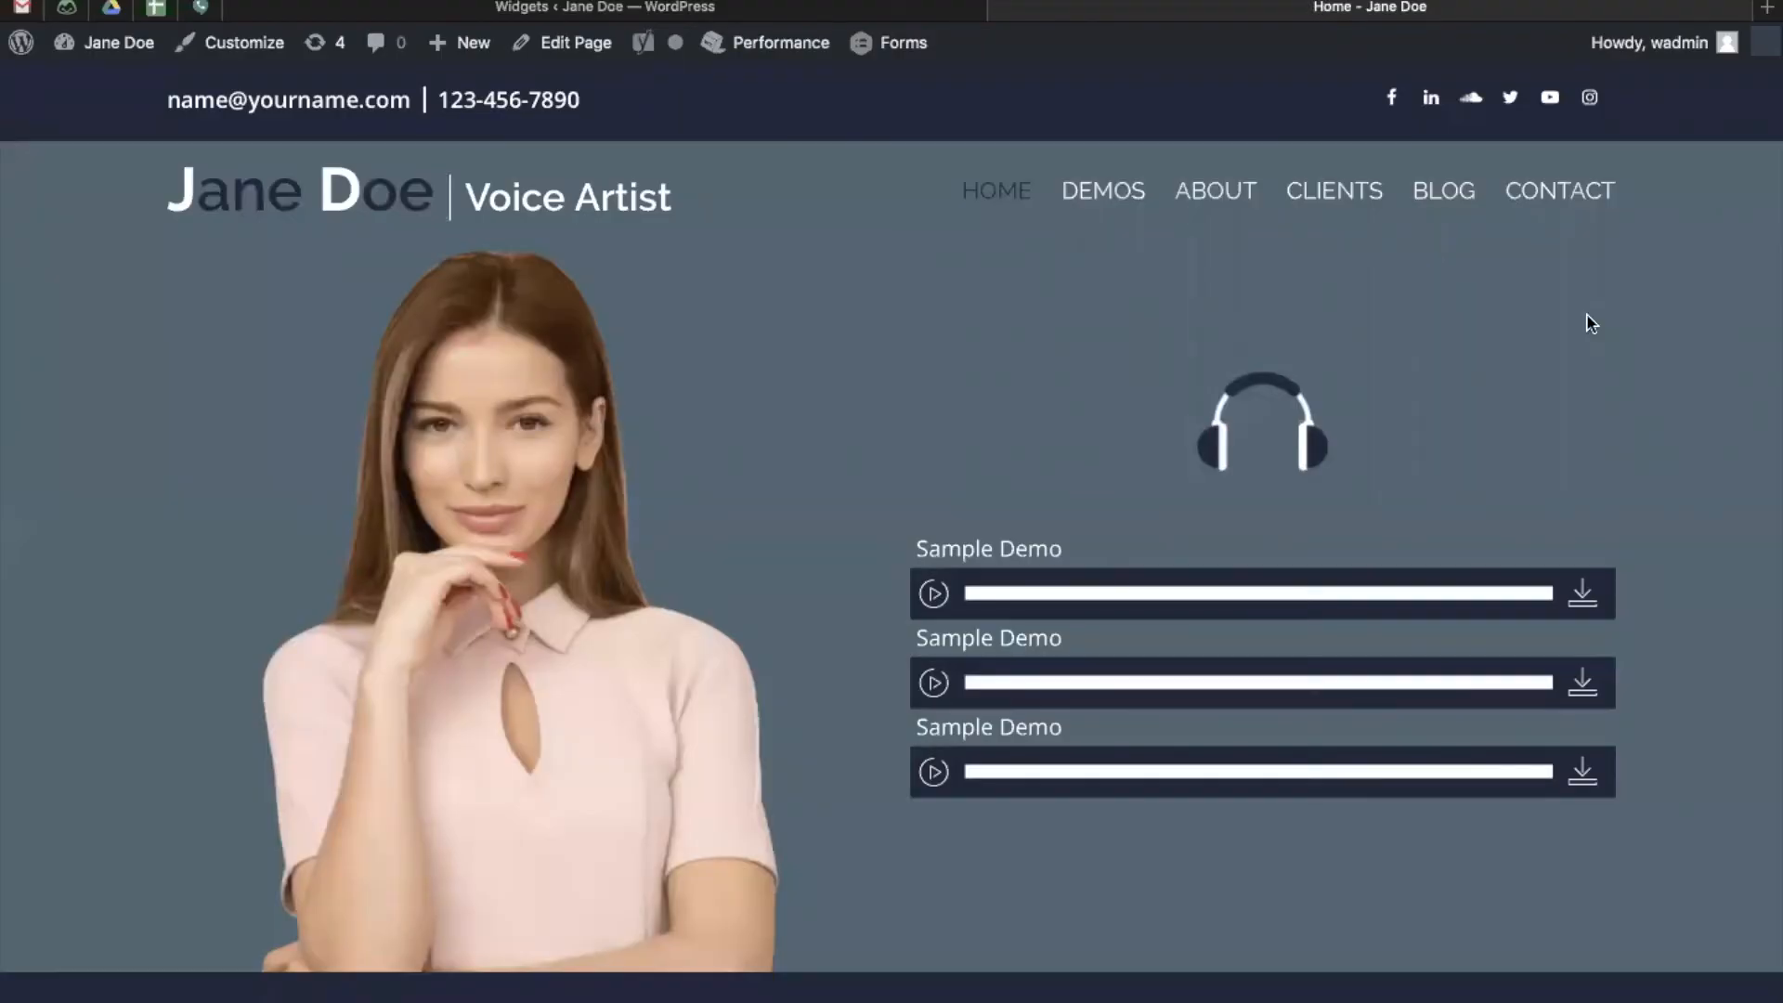
key(super+r)
click(828, 11)
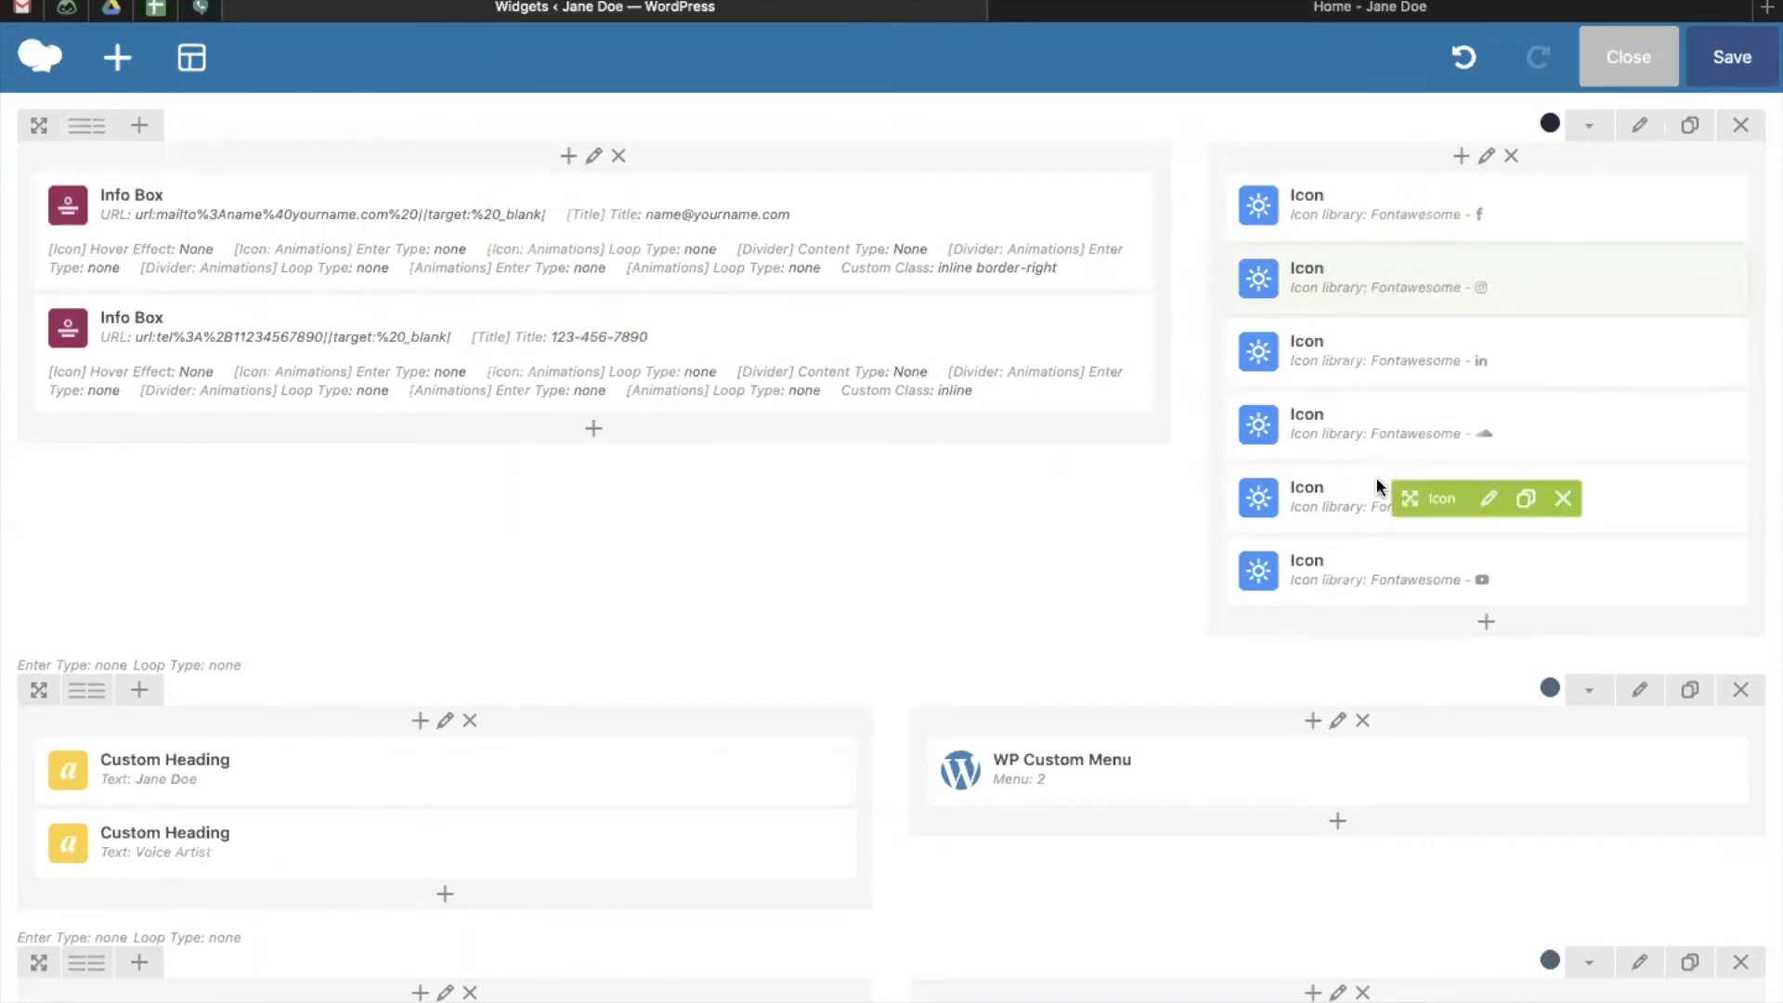
scroll(915, 650, down, 3)
scroll(915, 655, down, 2)
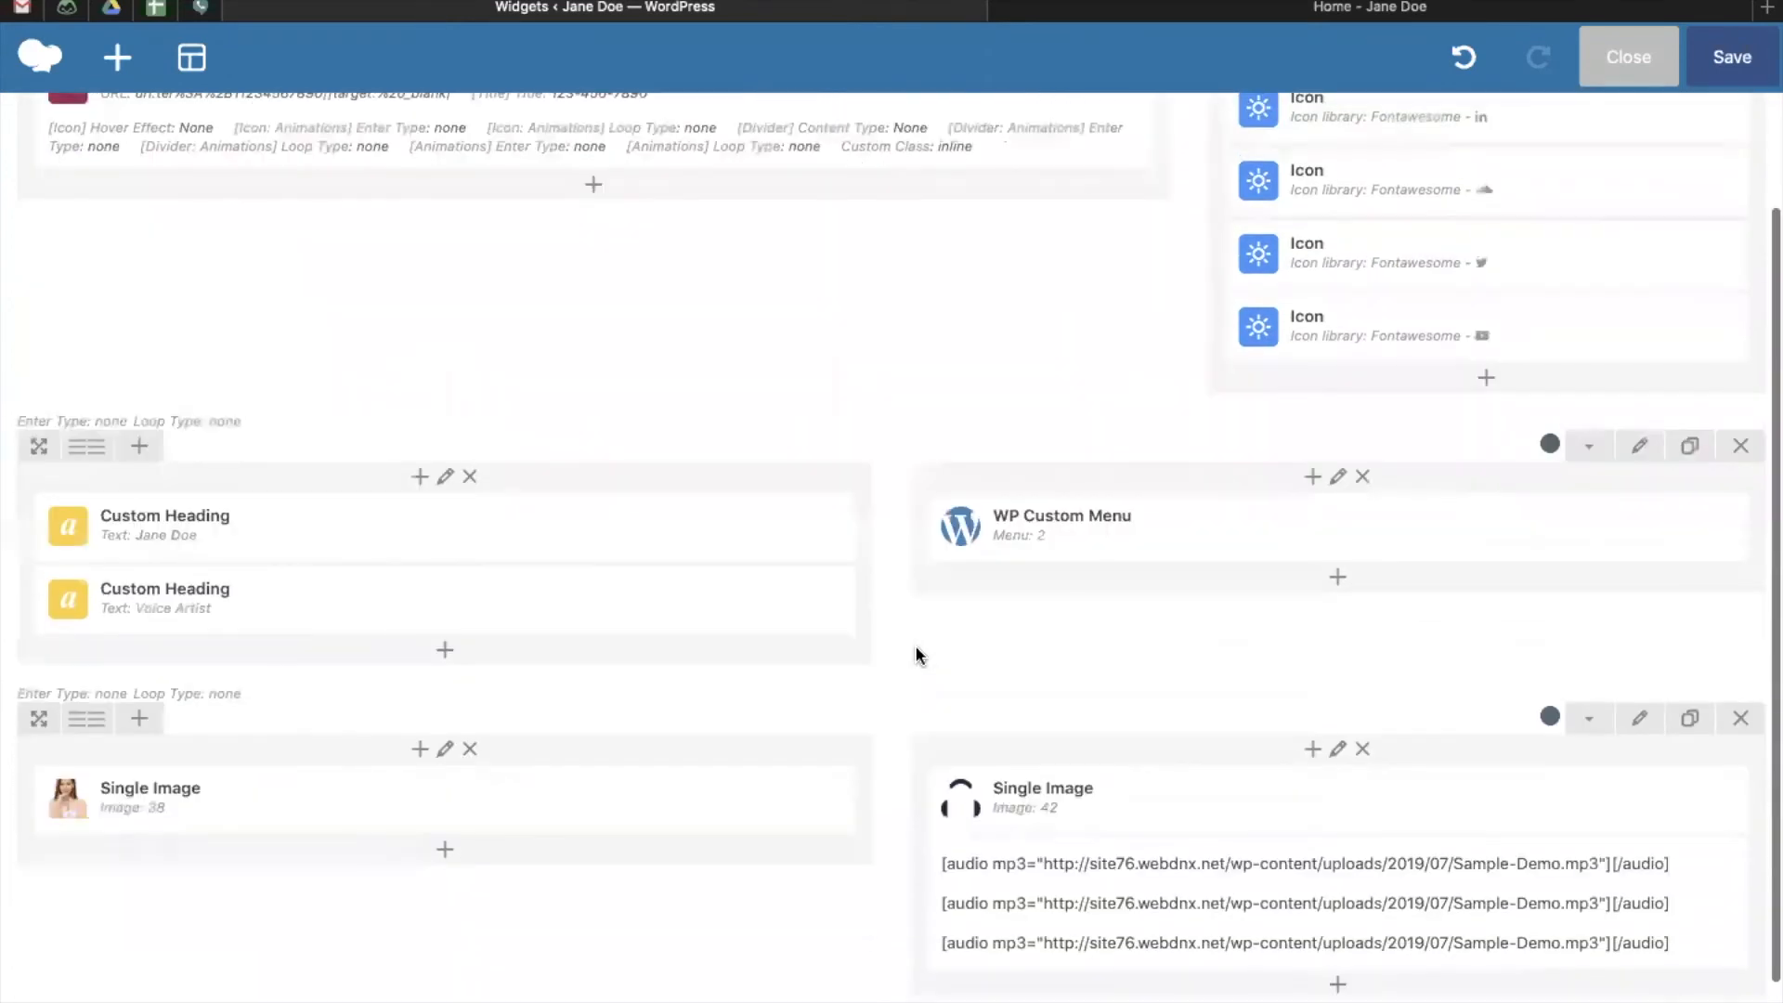
scroll(915, 655, down, 2)
scroll(915, 655, up, 6)
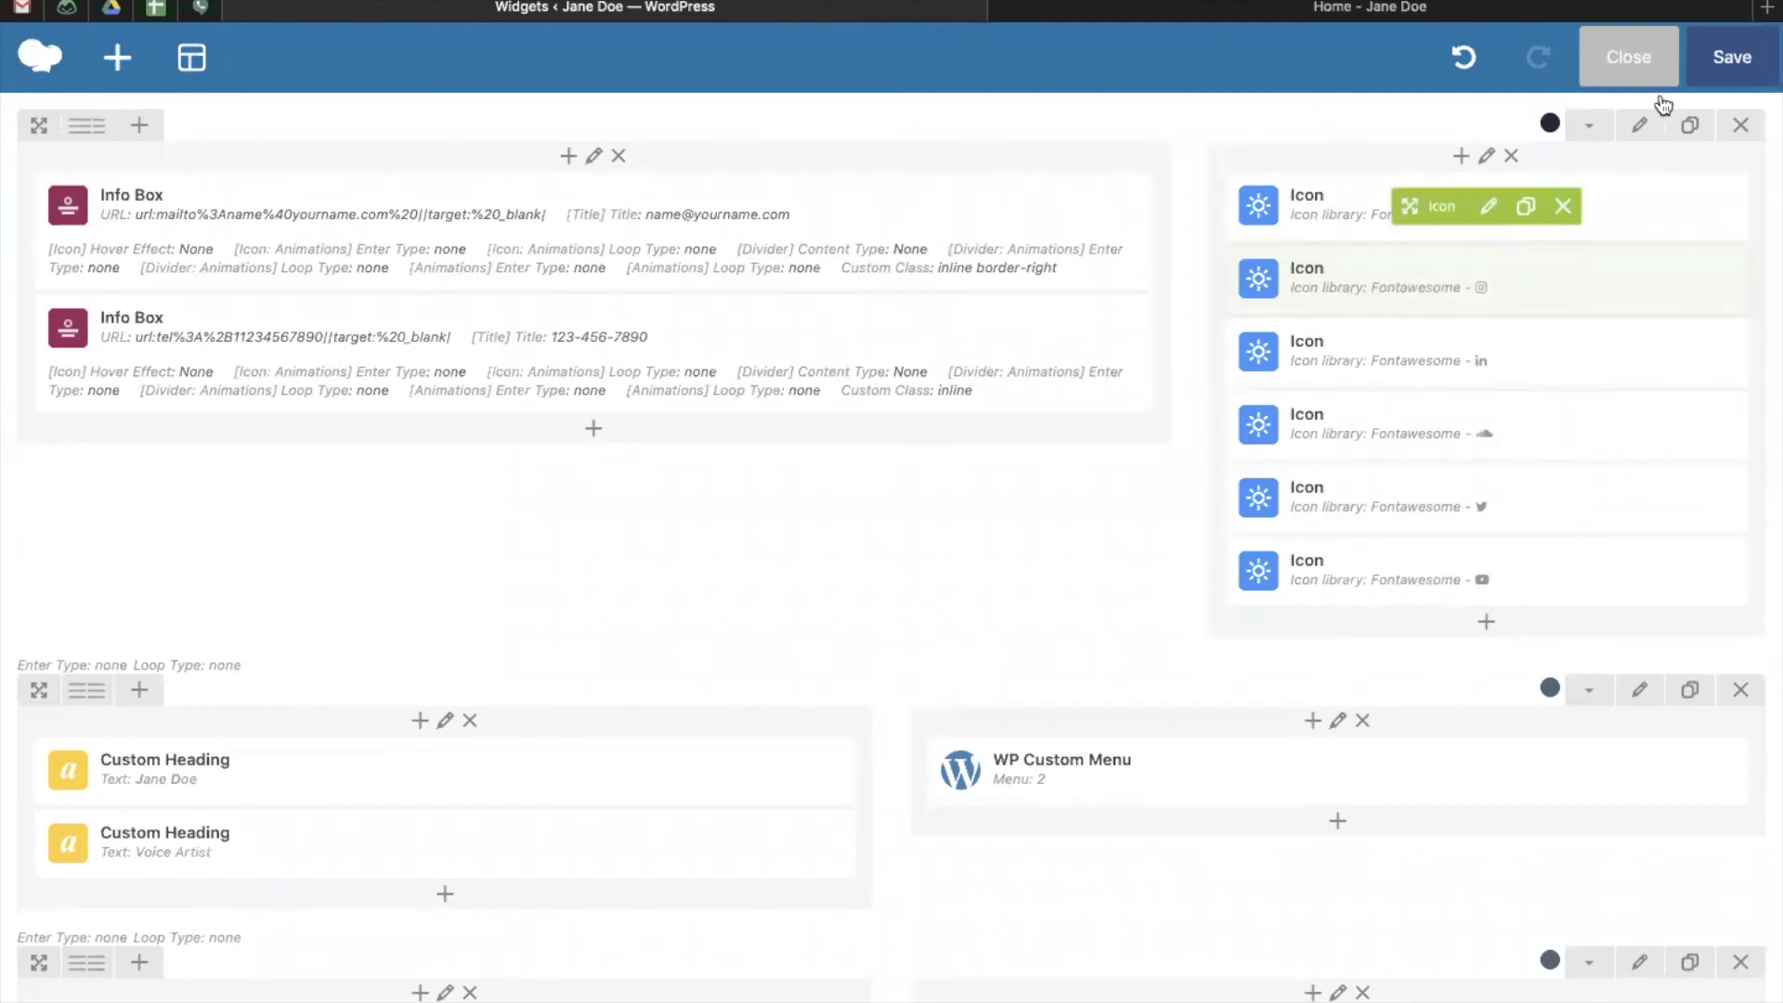
mouse_move(1488, 381)
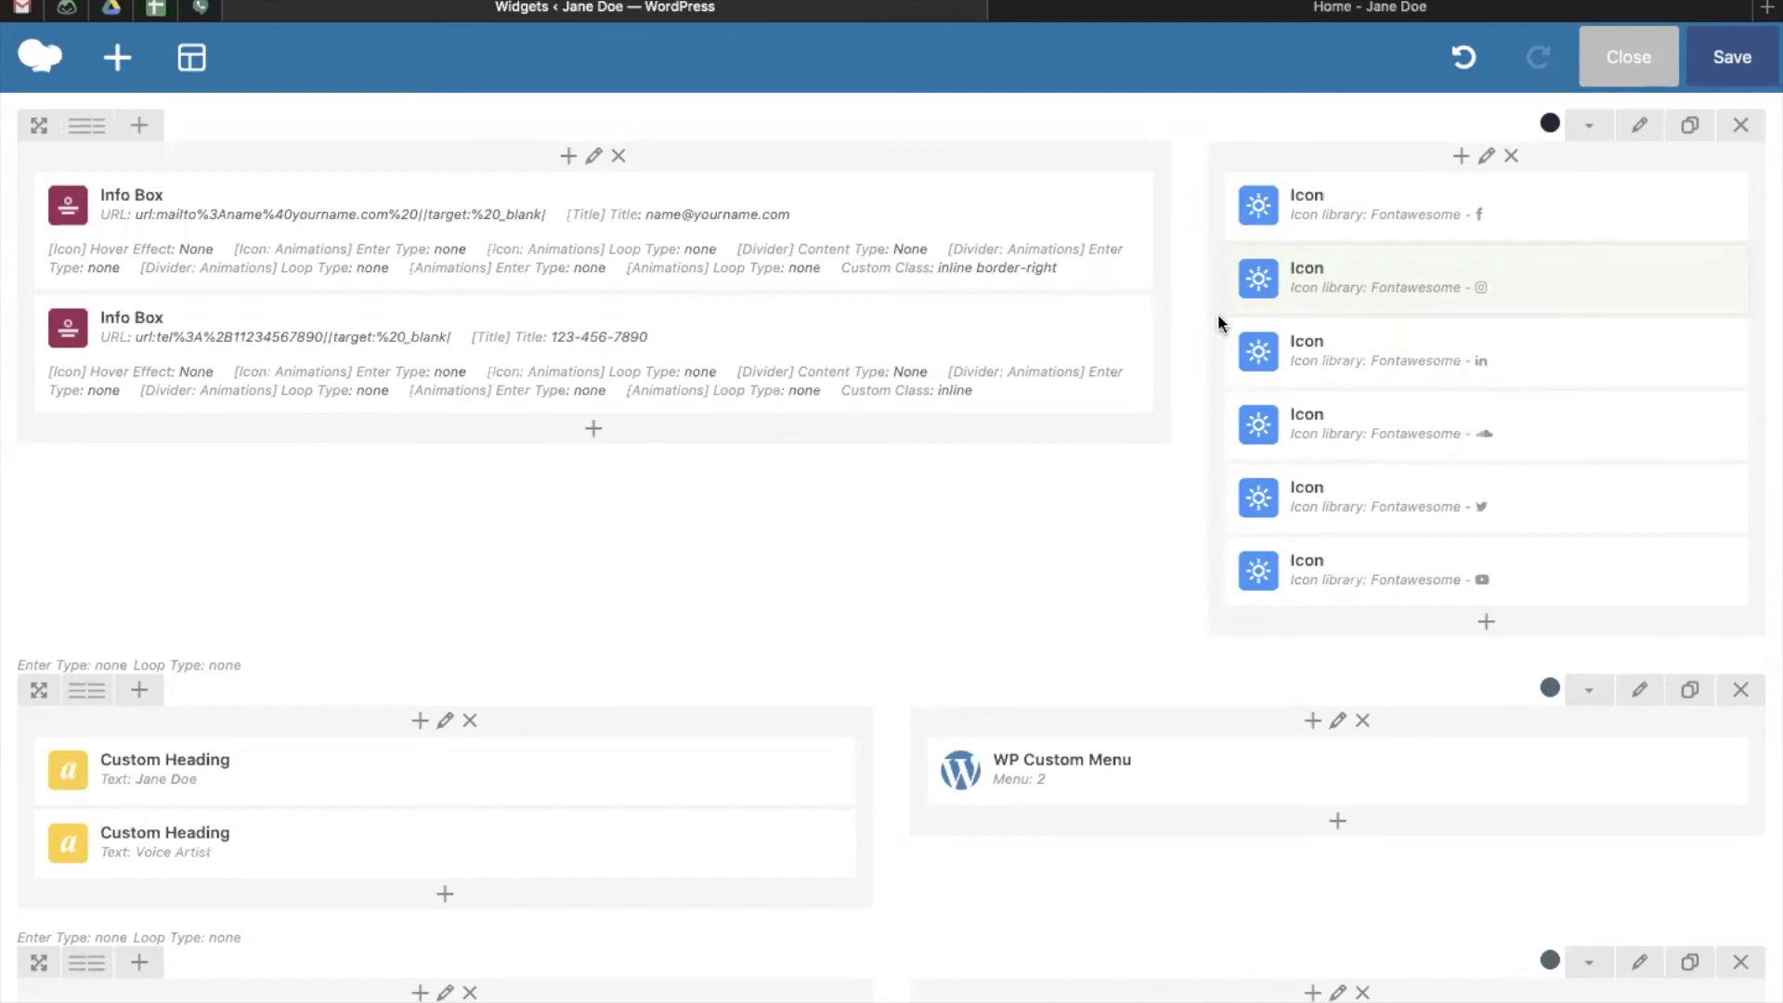
- Examine the Home page down to the social icons in the Contact section and footer, and return to the widget editor
click(1337, 11)
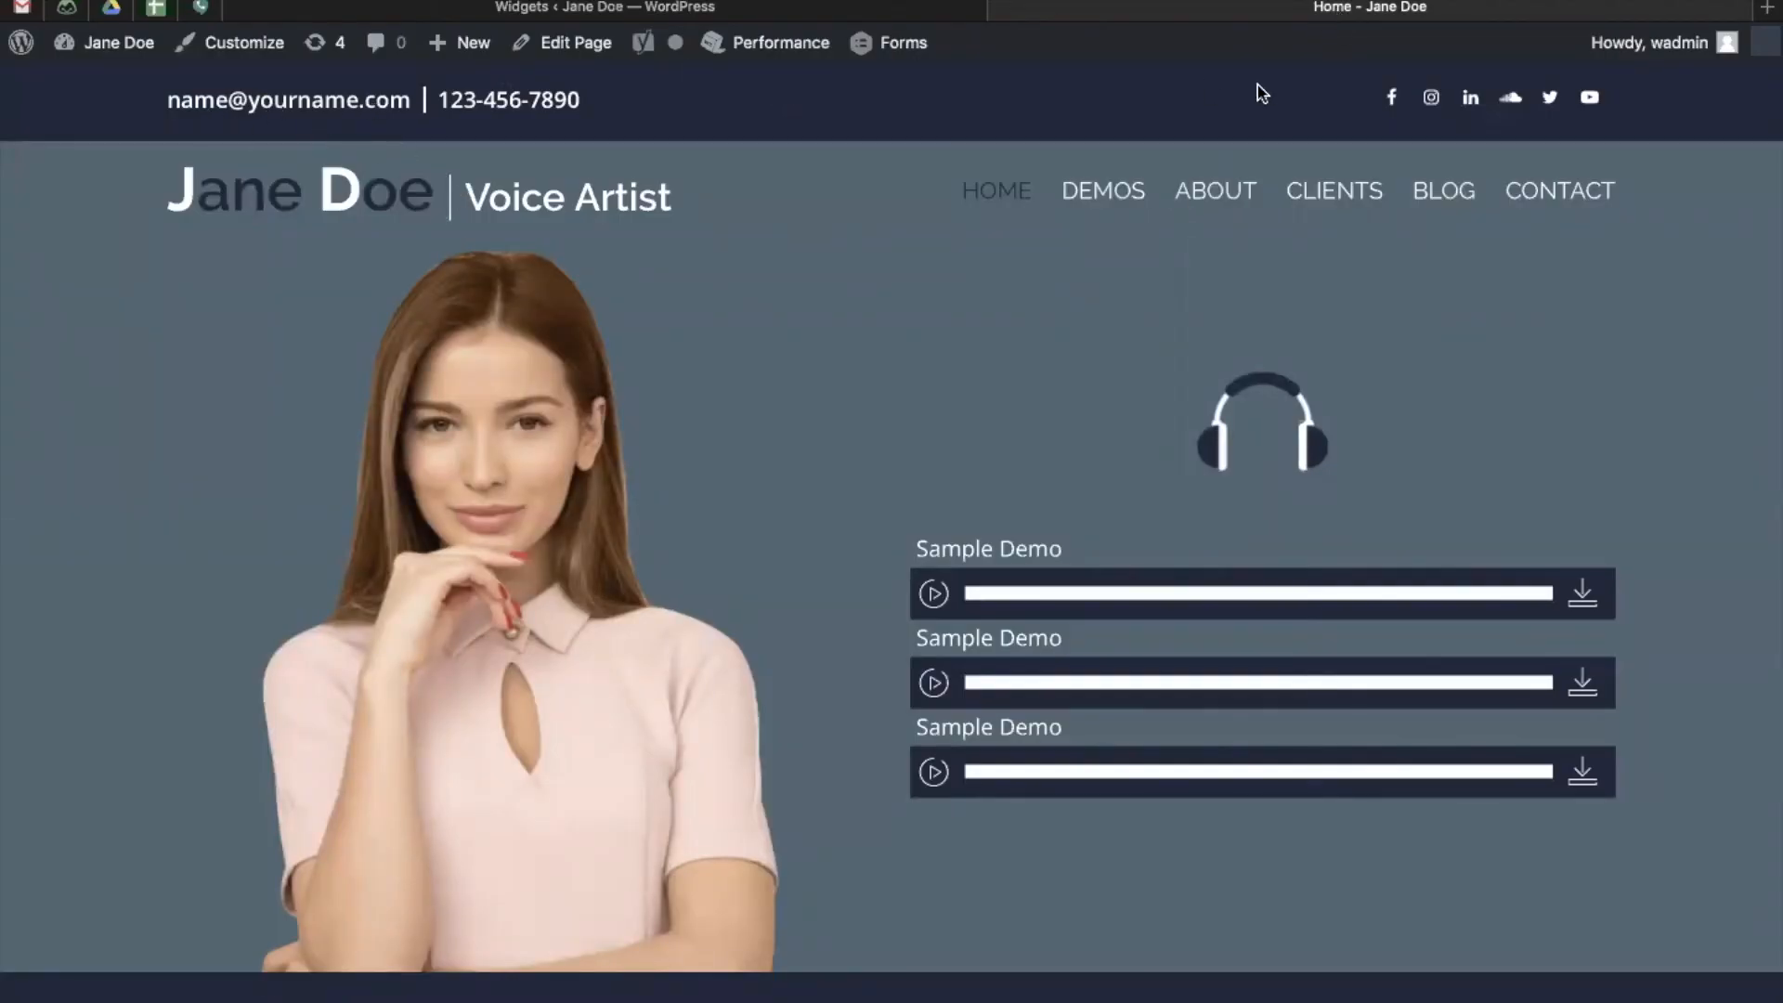
scroll(1362, 411, down, 20)
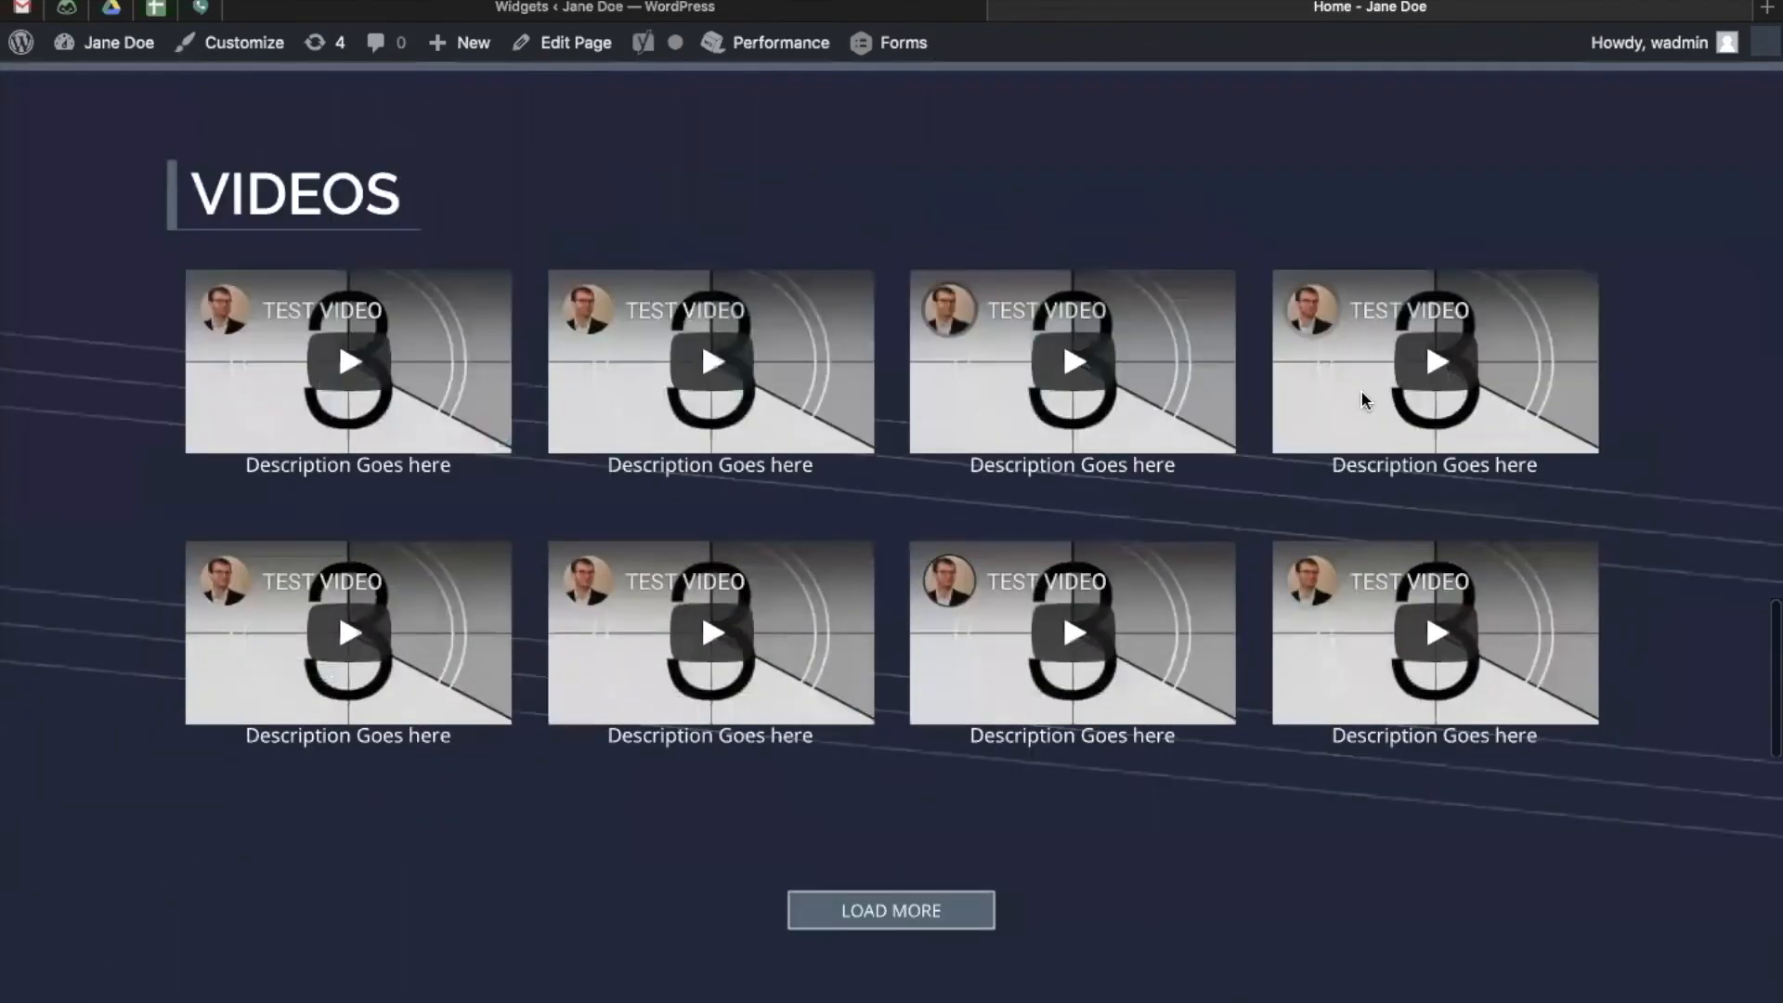
scroll(1365, 401, down, 10)
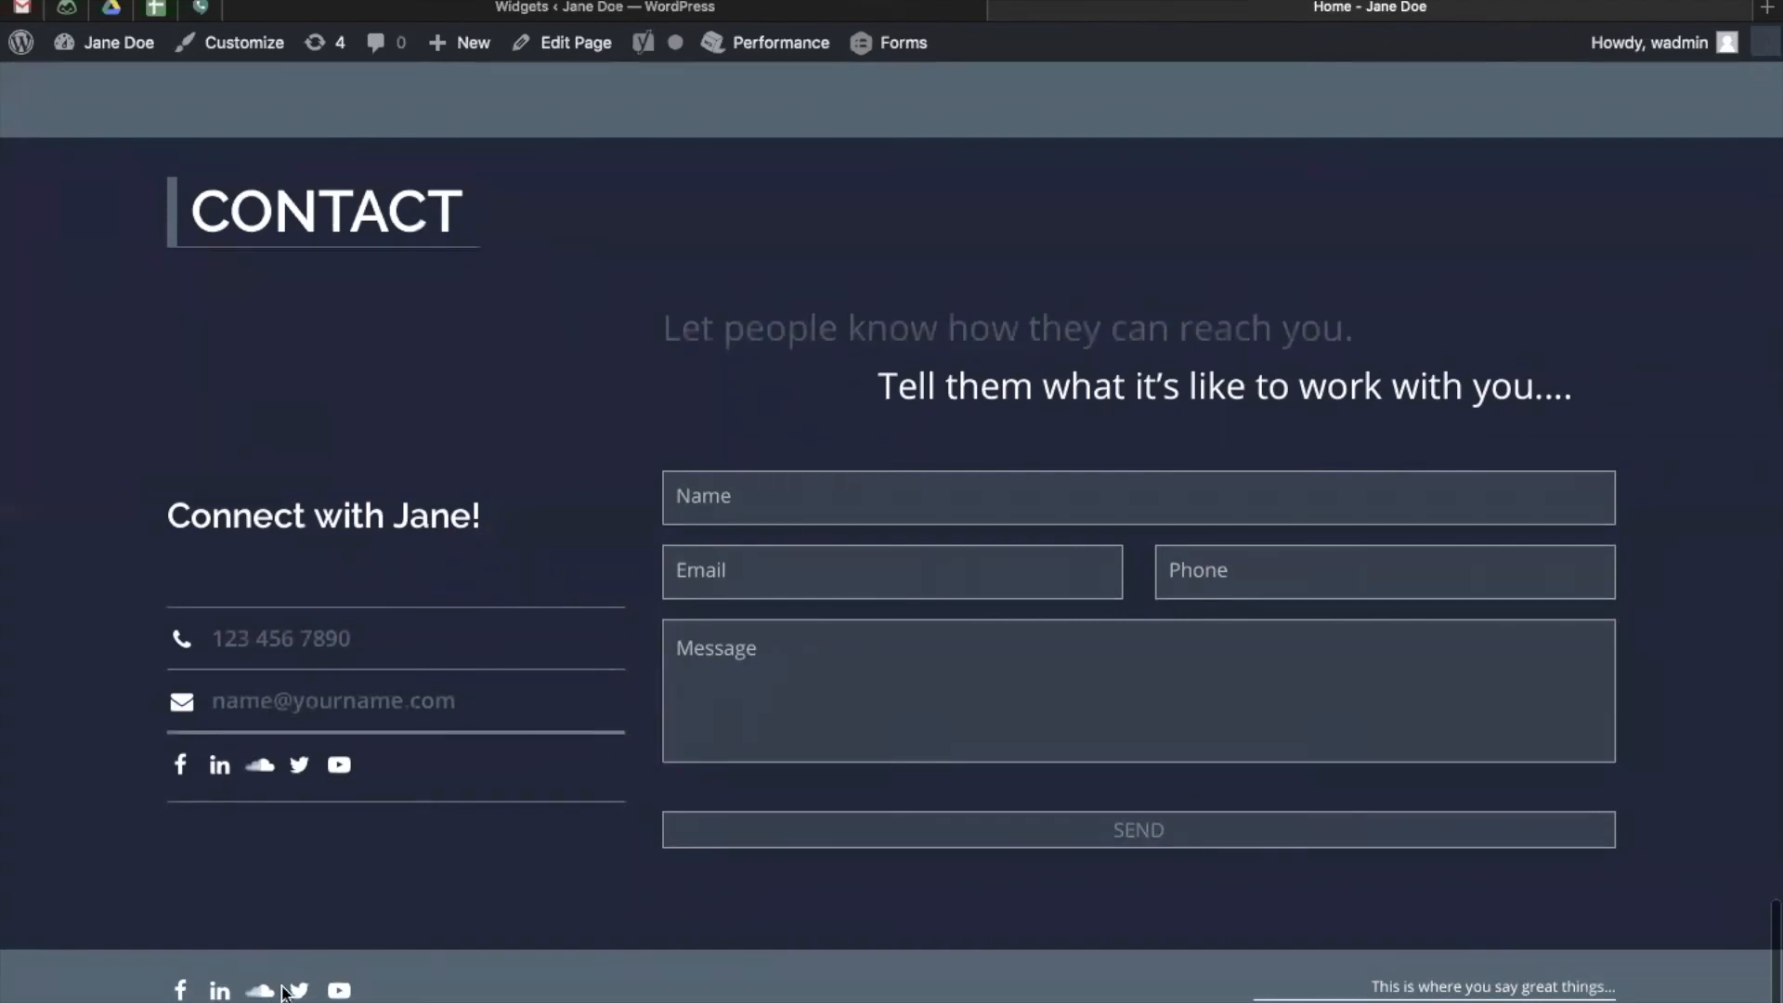
mouse_move(752, 30)
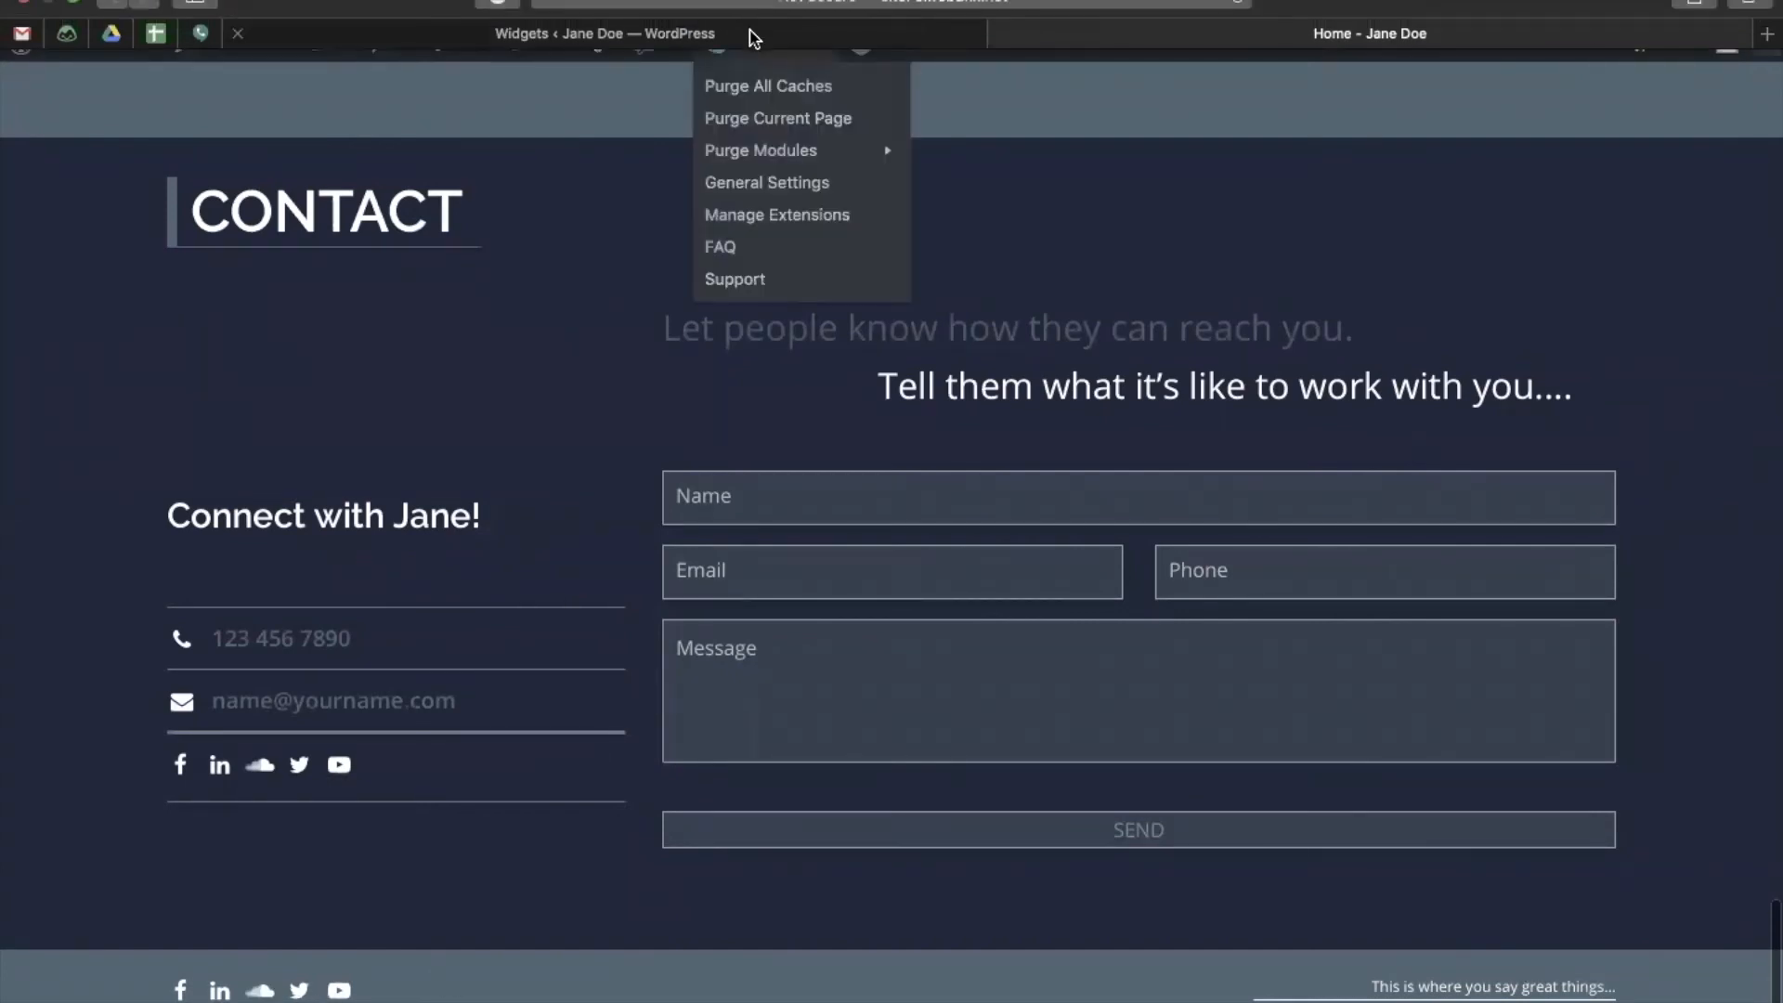
click(752, 38)
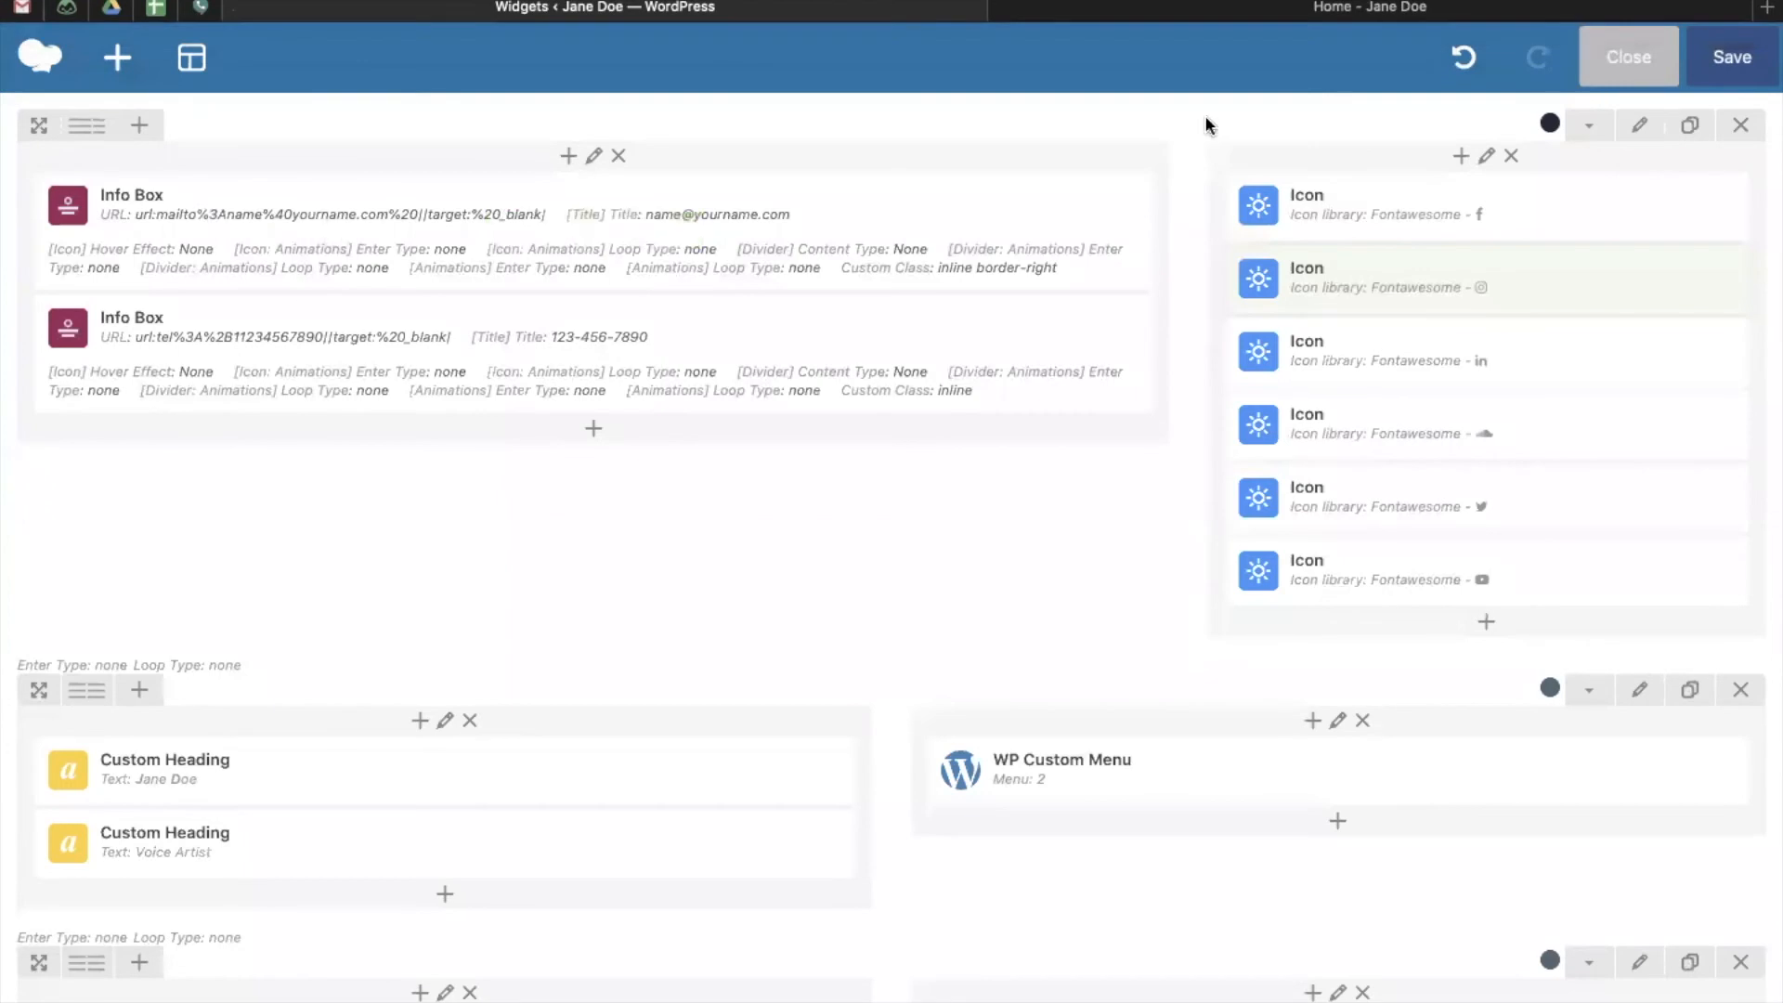
- Close the header editor and start editing the Footer Widget's Widget Builder With Visual Composer content
click(1639, 65)
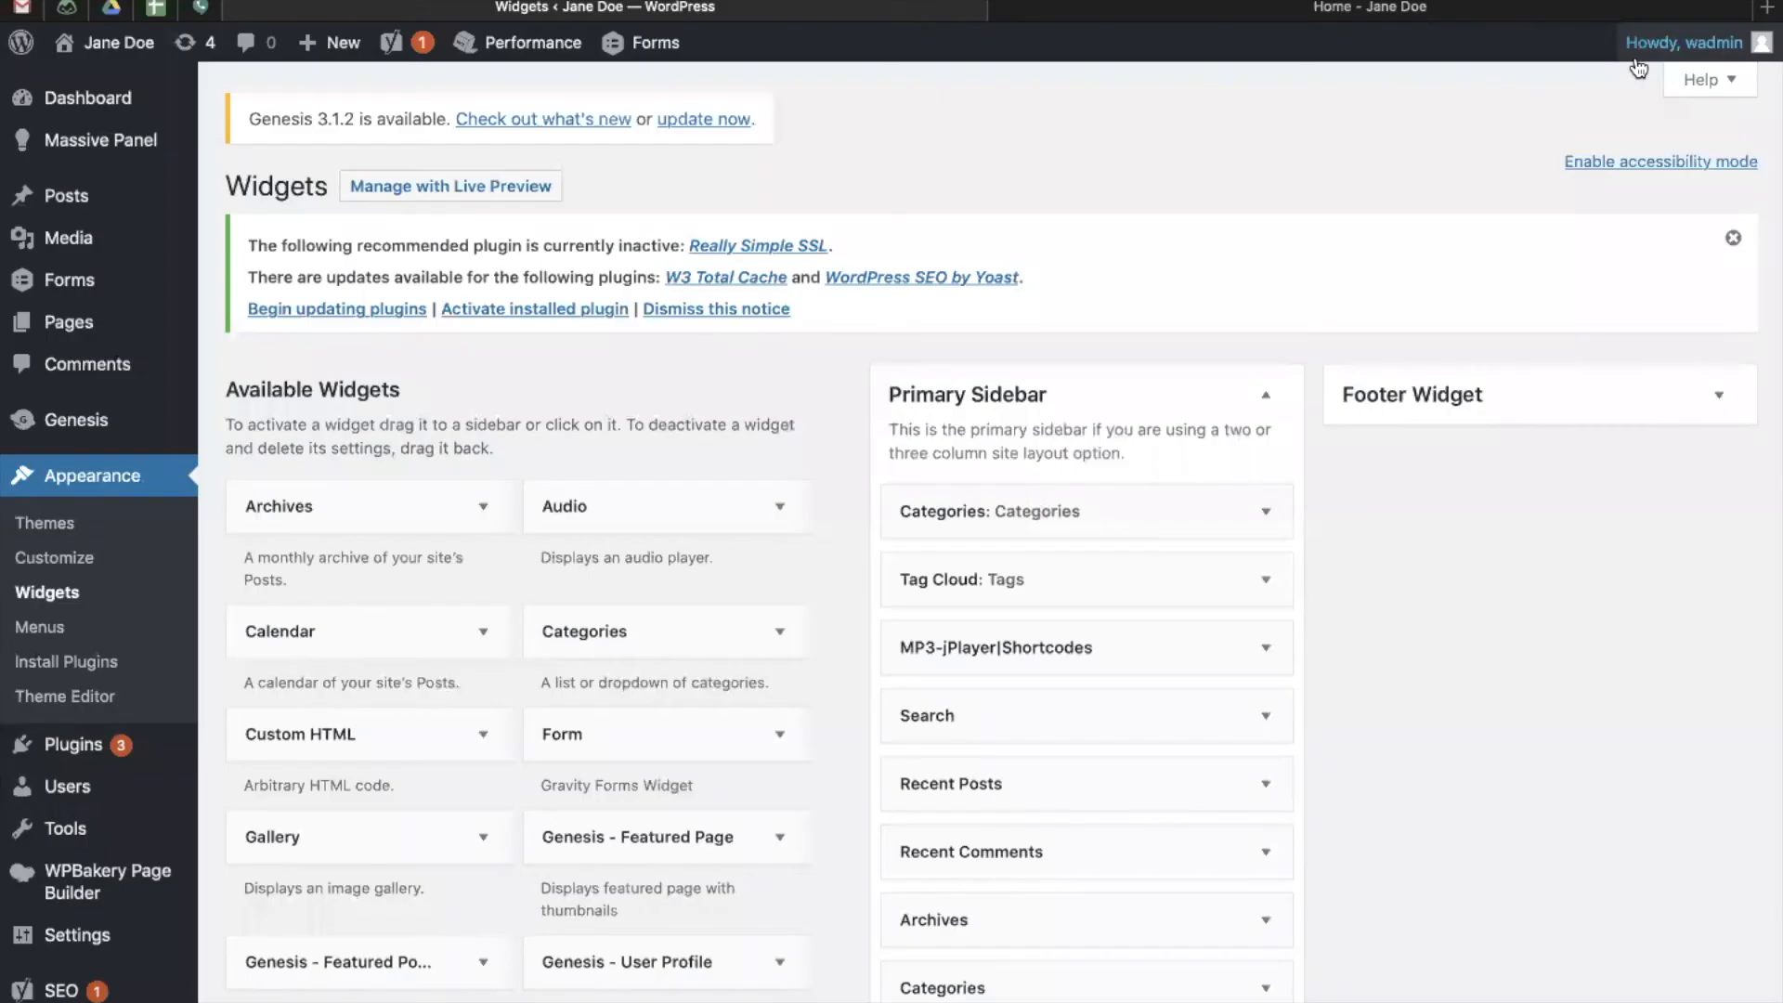
scroll(1191, 583, down, 2)
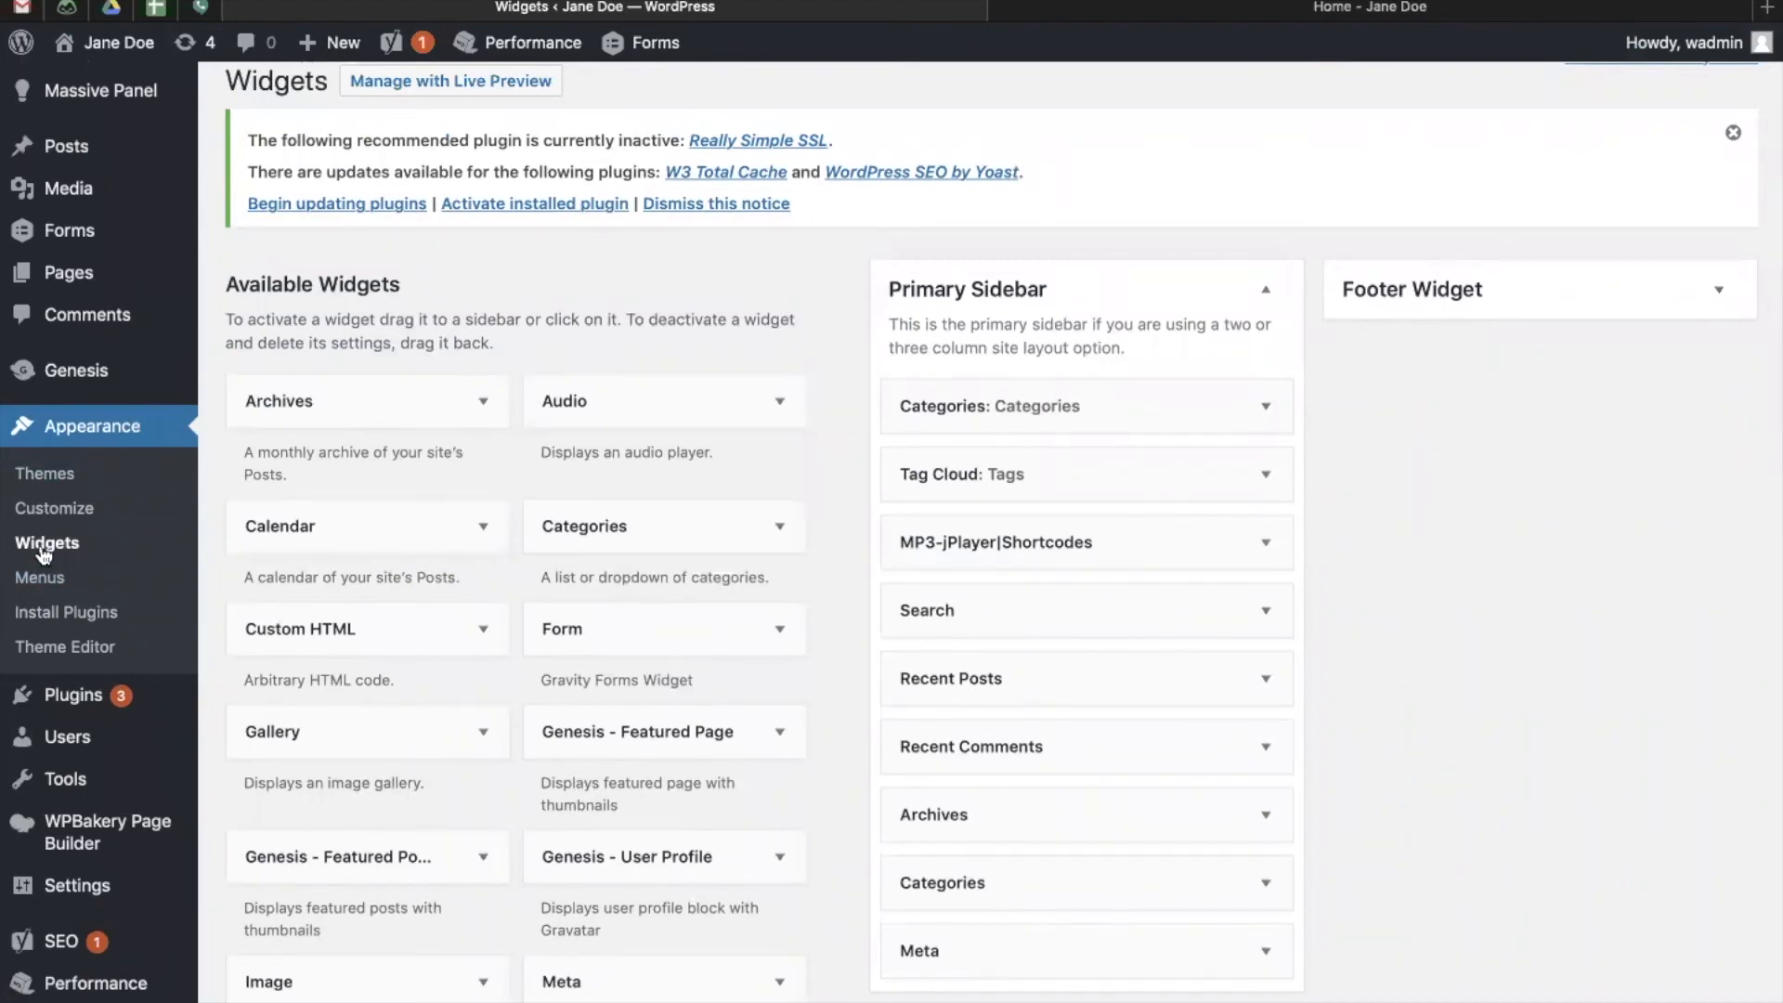
click(1490, 294)
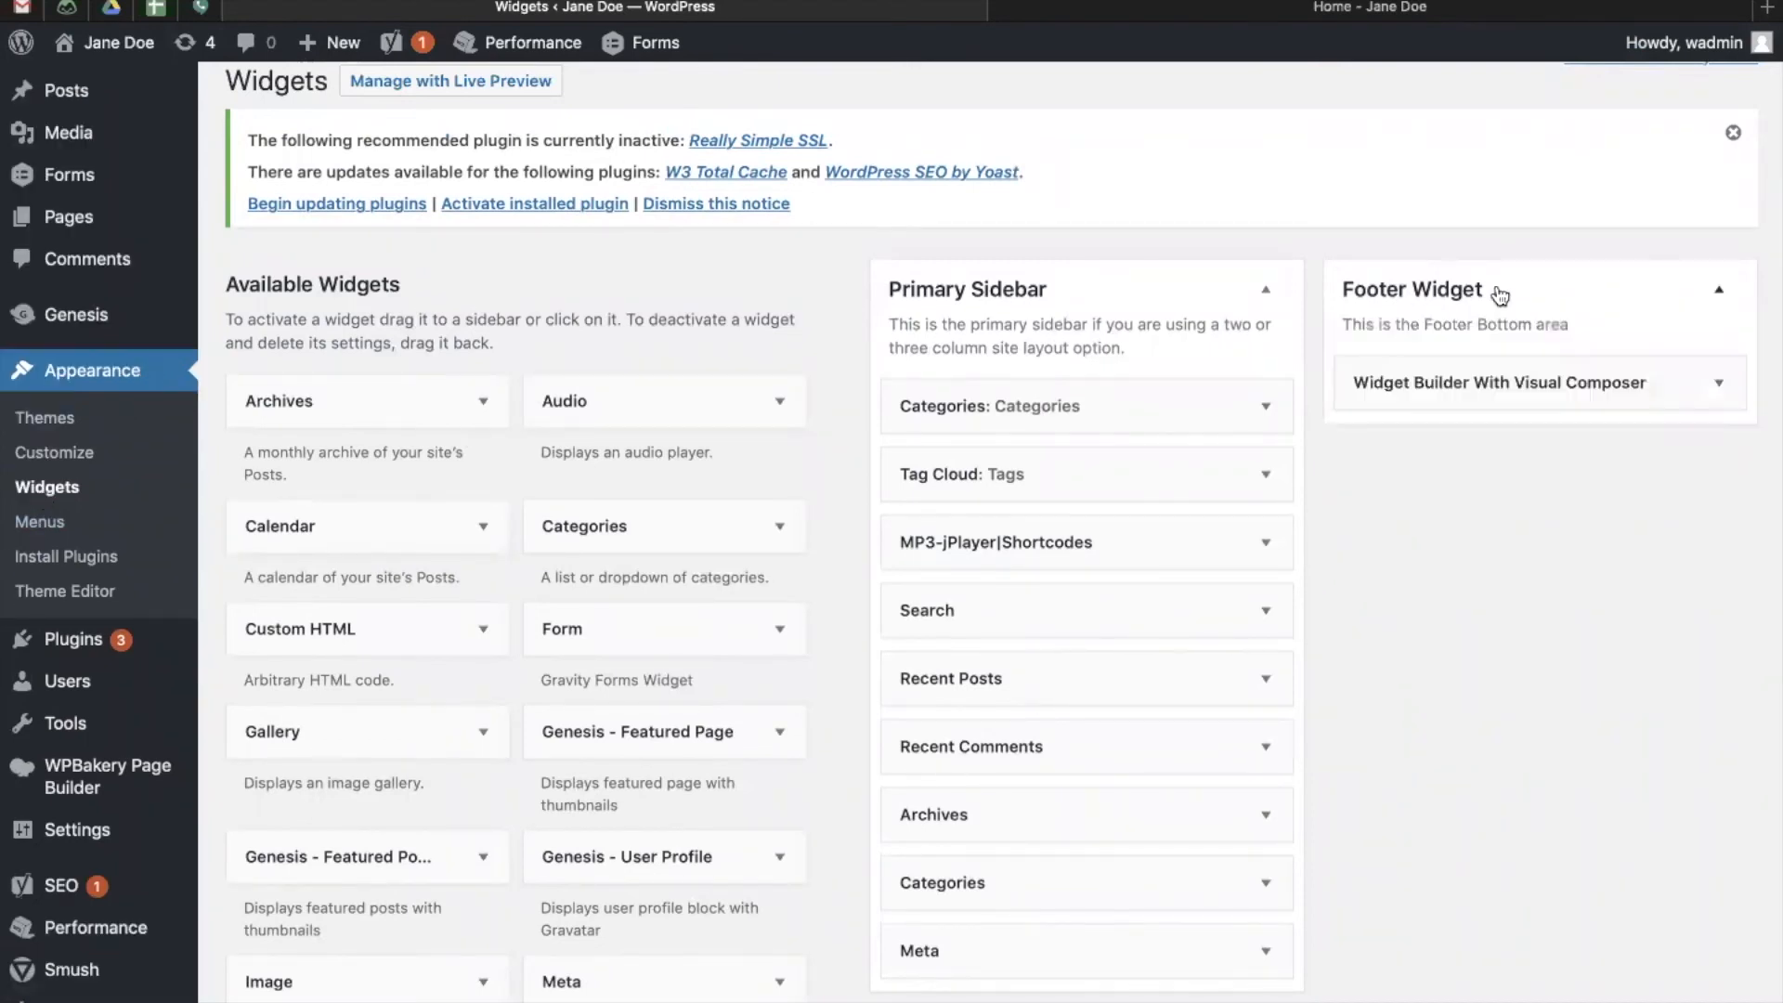
click(1527, 395)
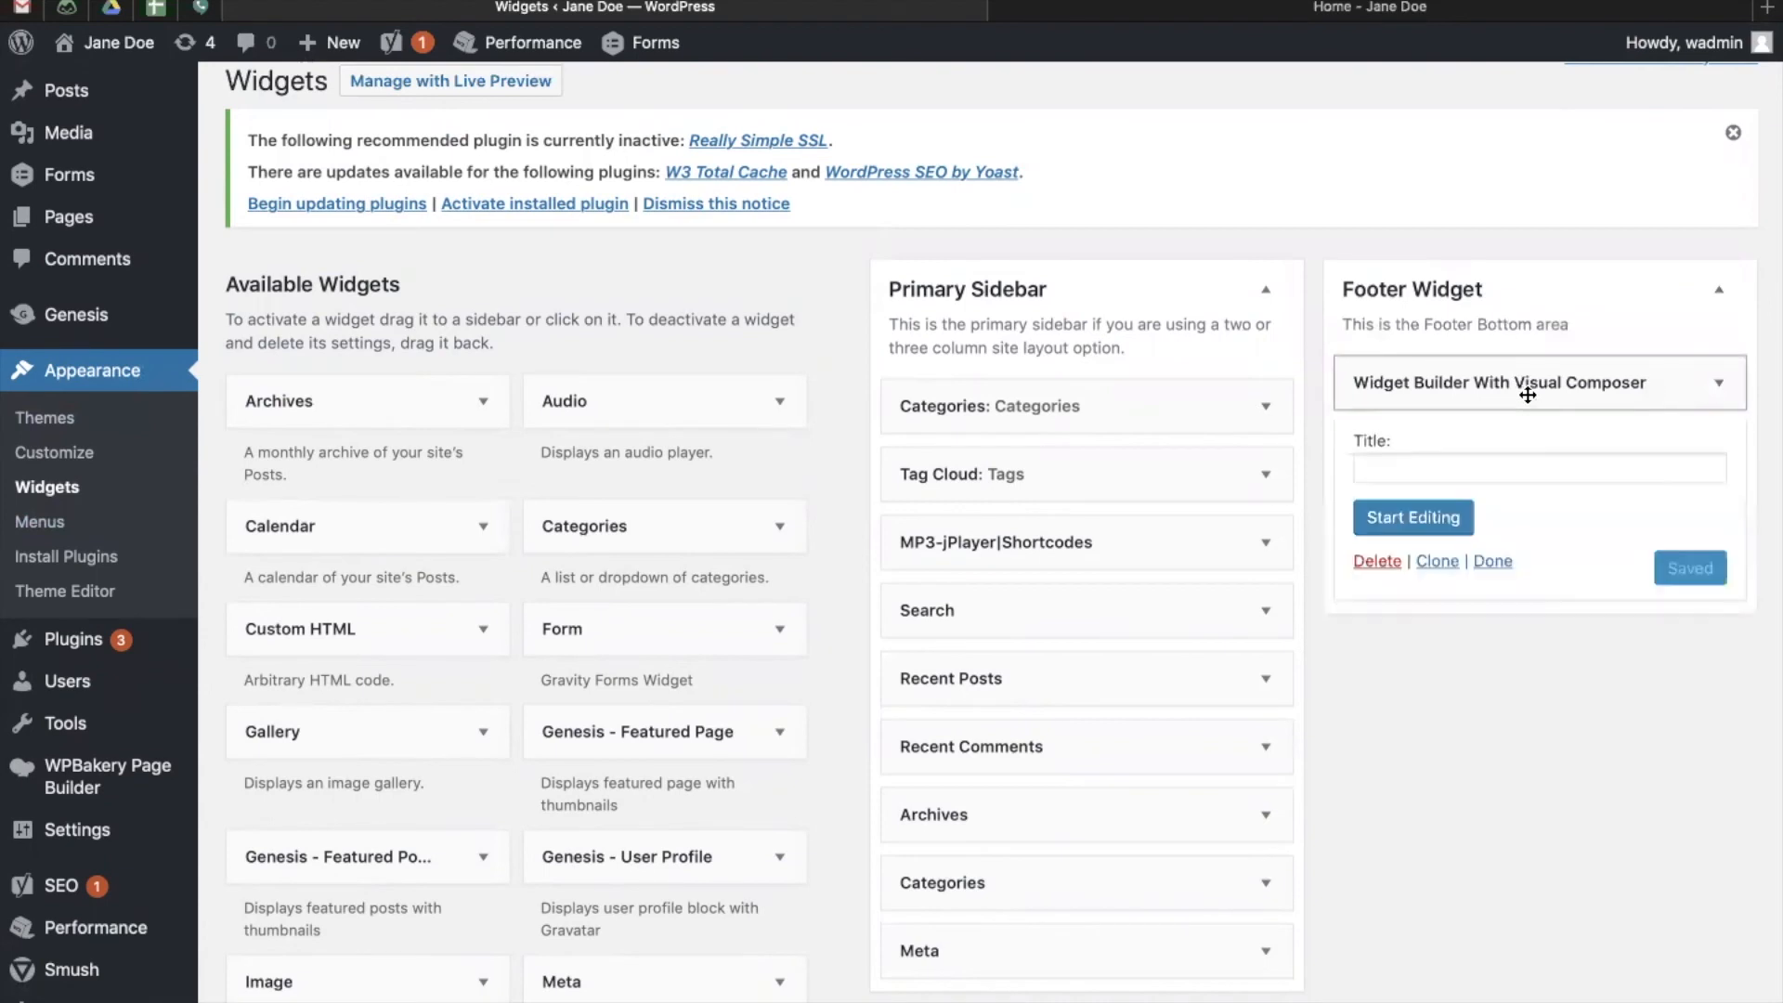
click(1449, 520)
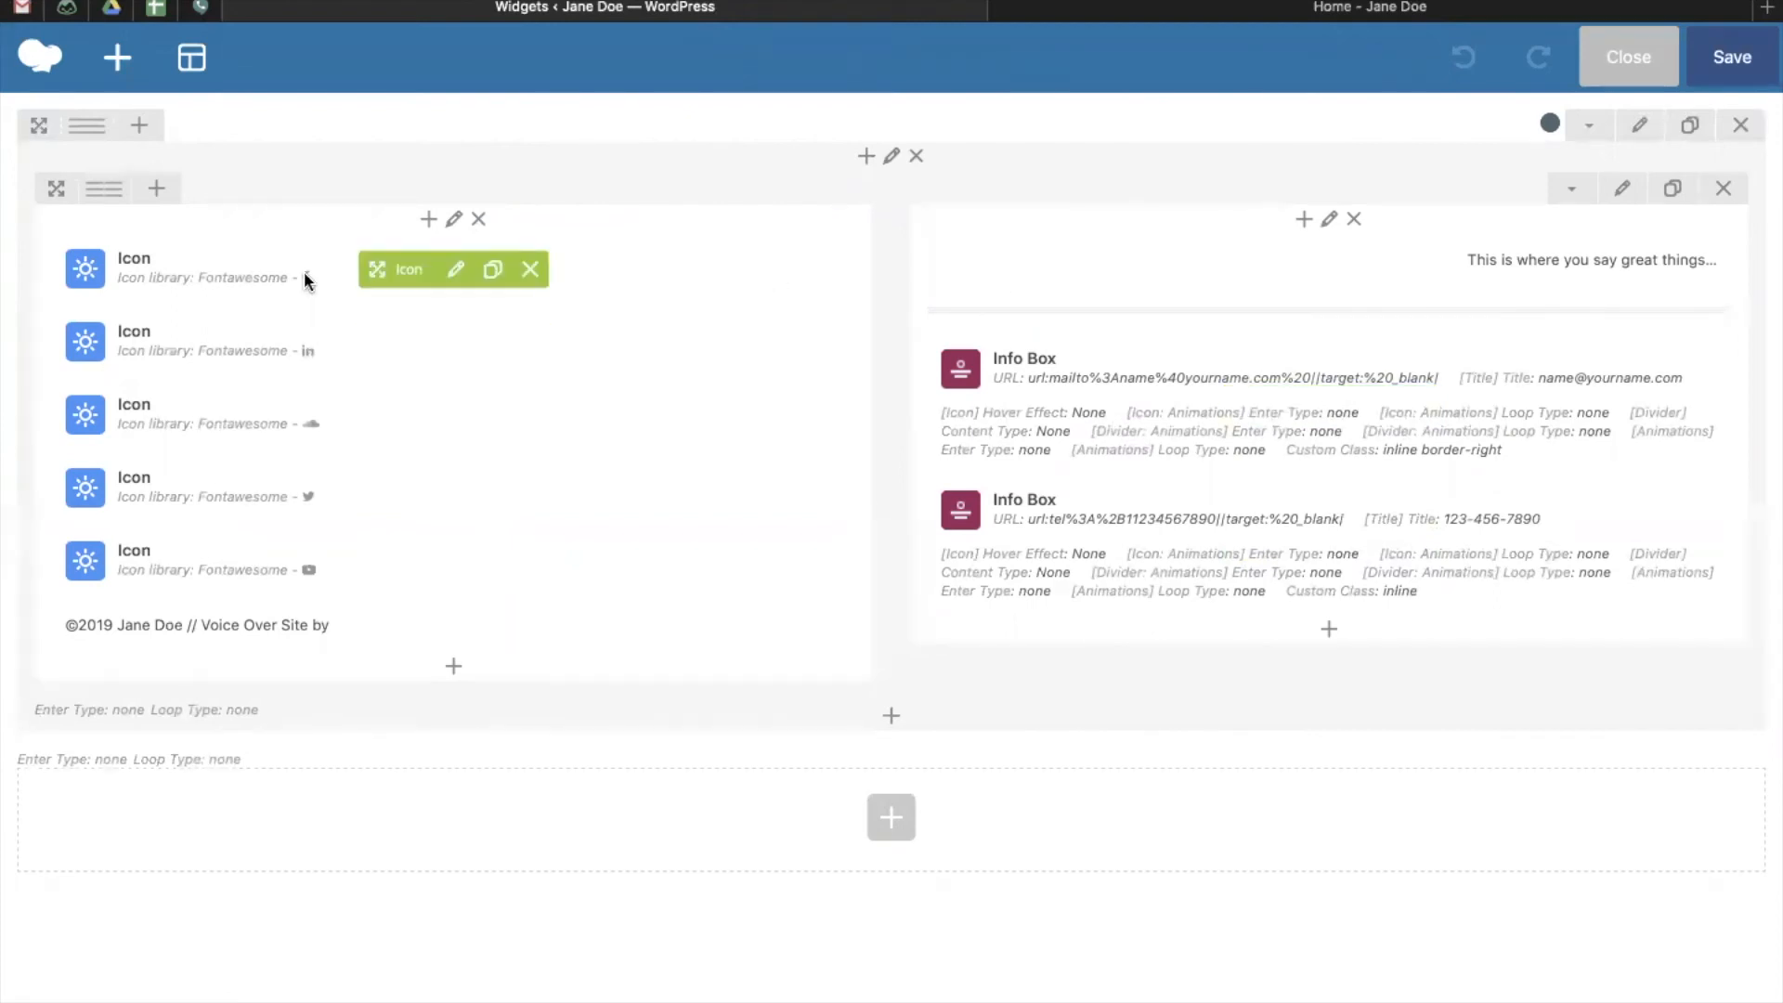
- Examine the footer Facebook icon's settings down to its link and close them without saving
click(457, 270)
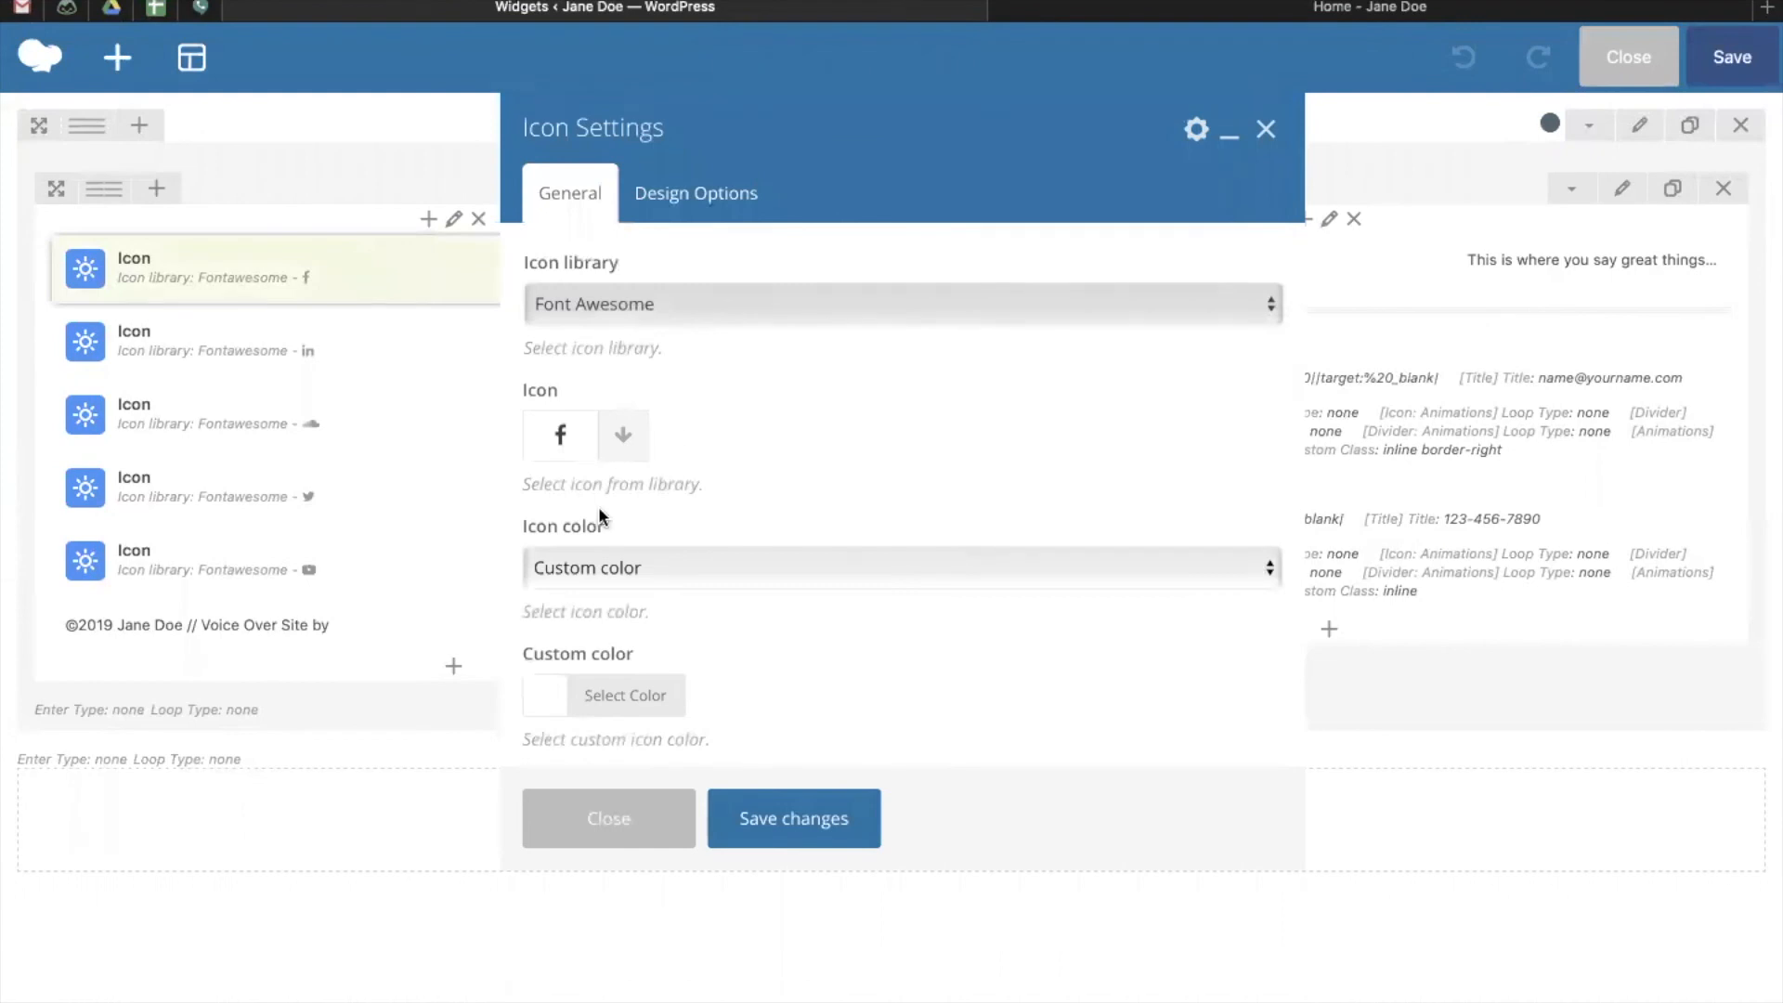
scroll(583, 464, down, 5)
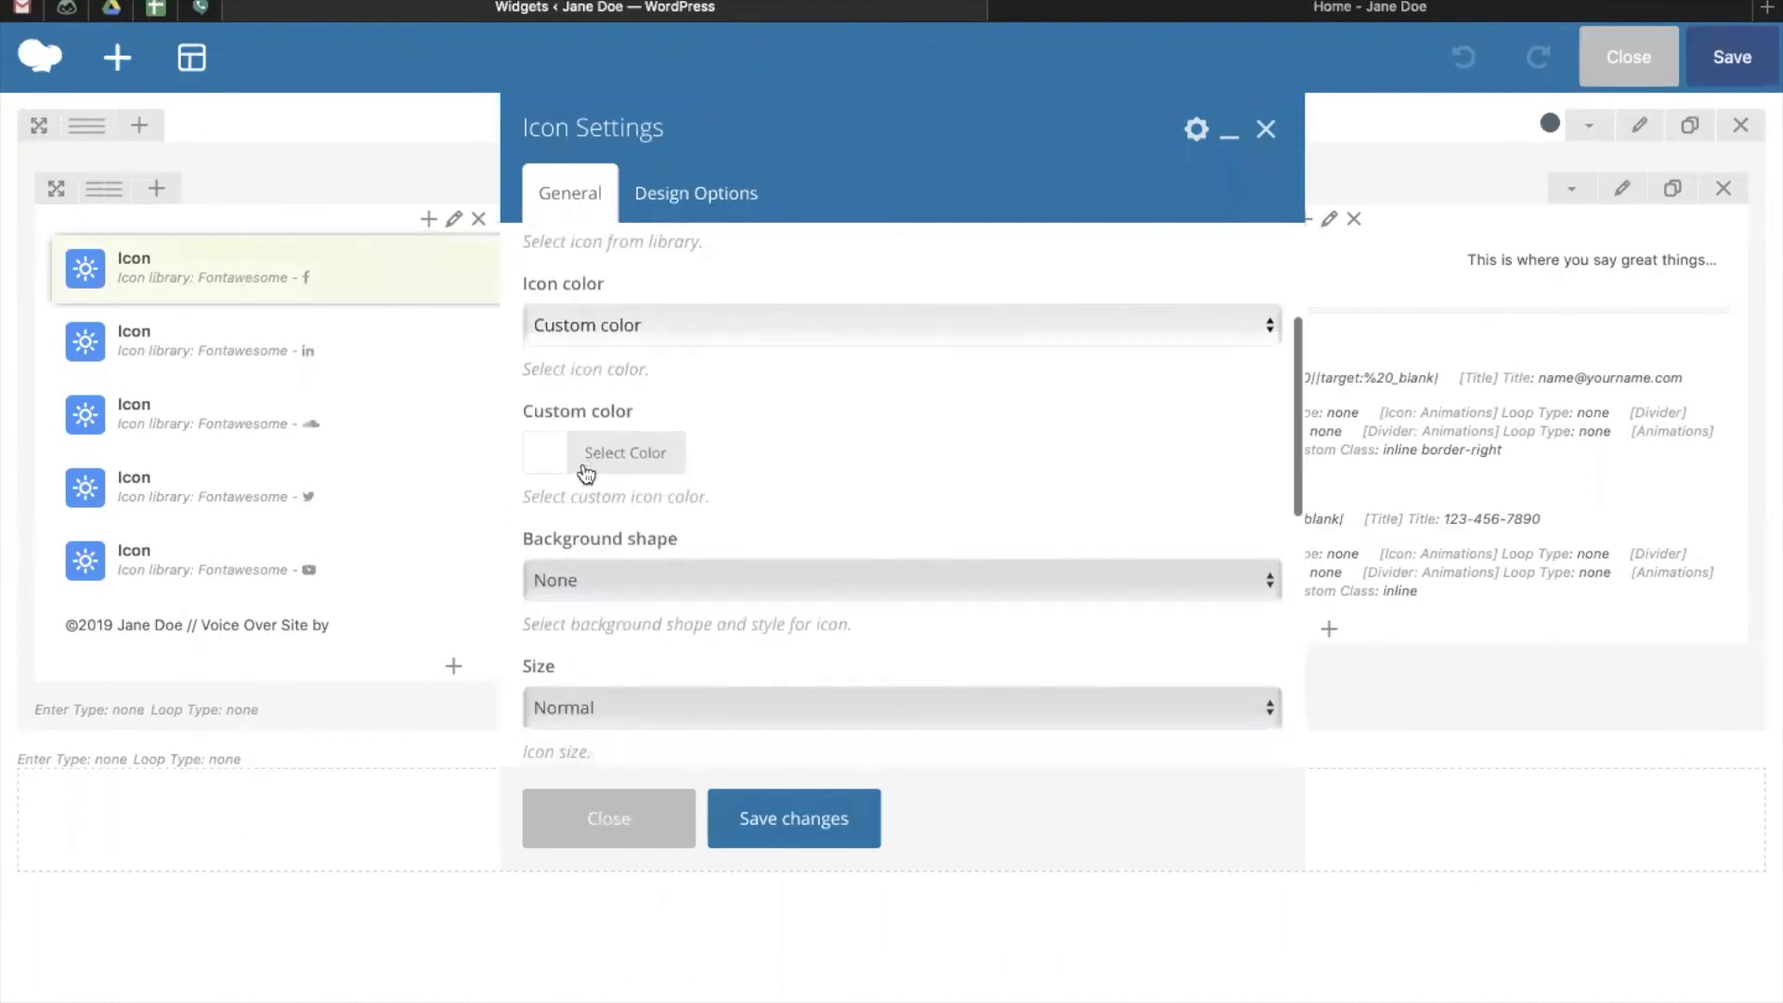
scroll(583, 460, down, 7)
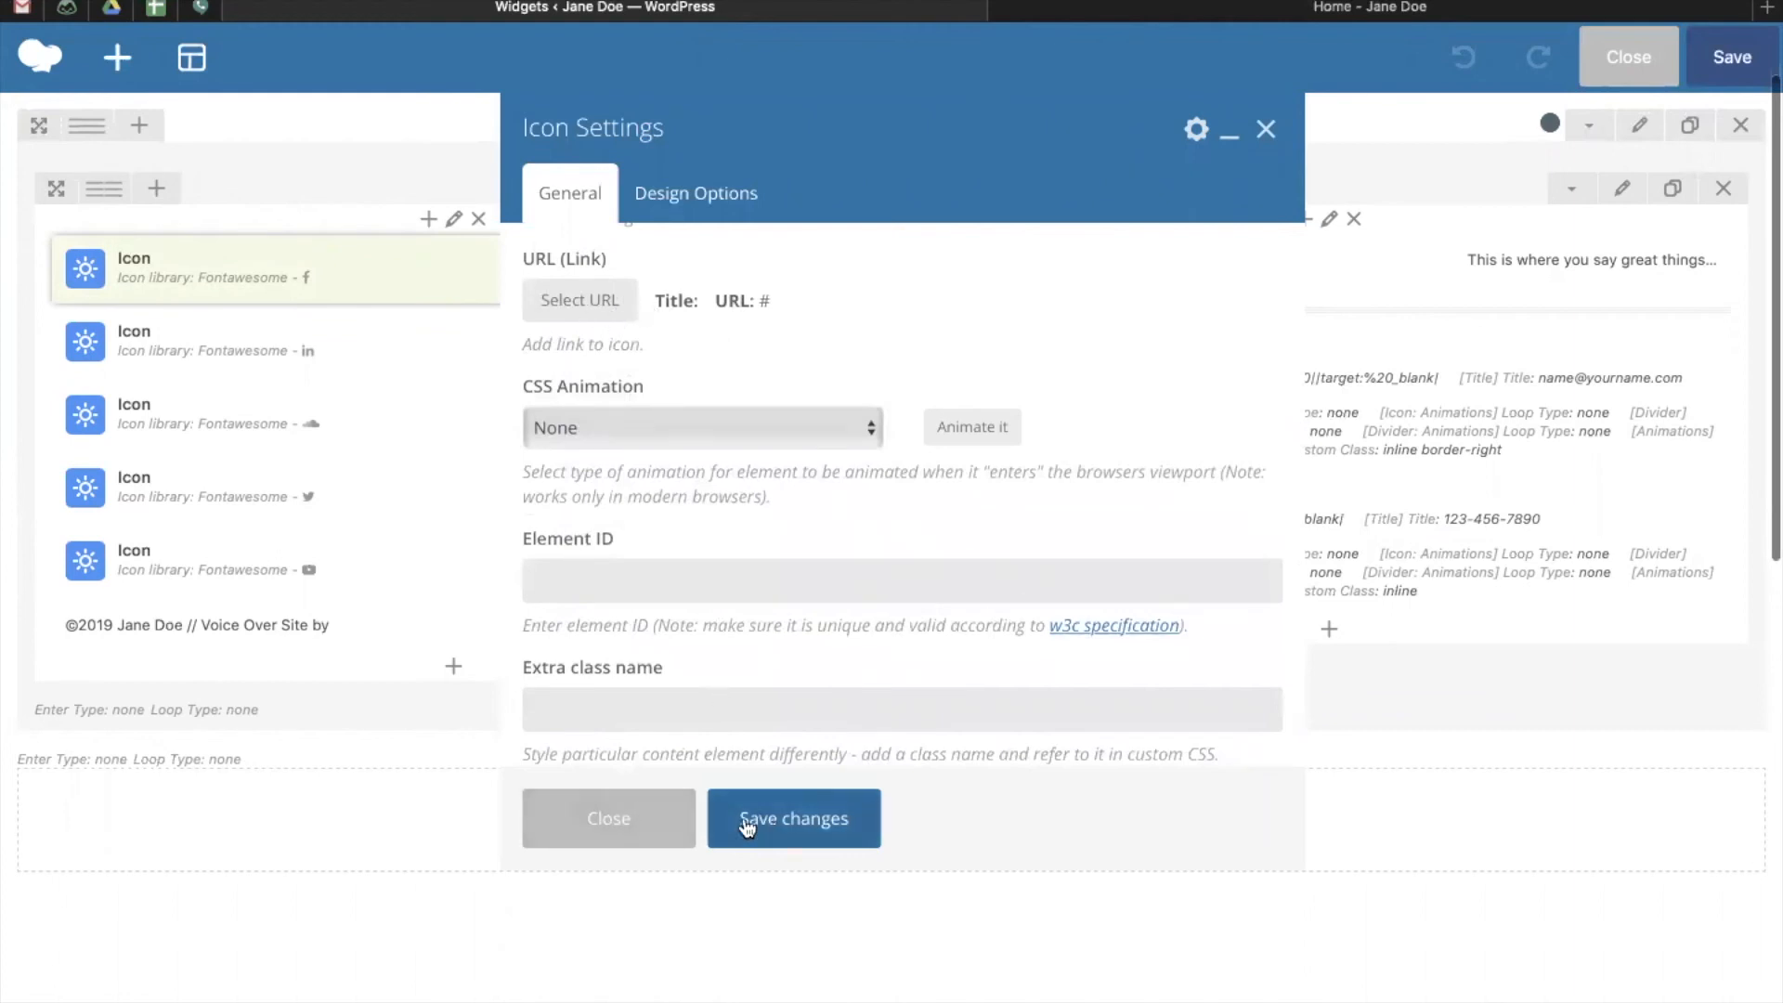
click(603, 818)
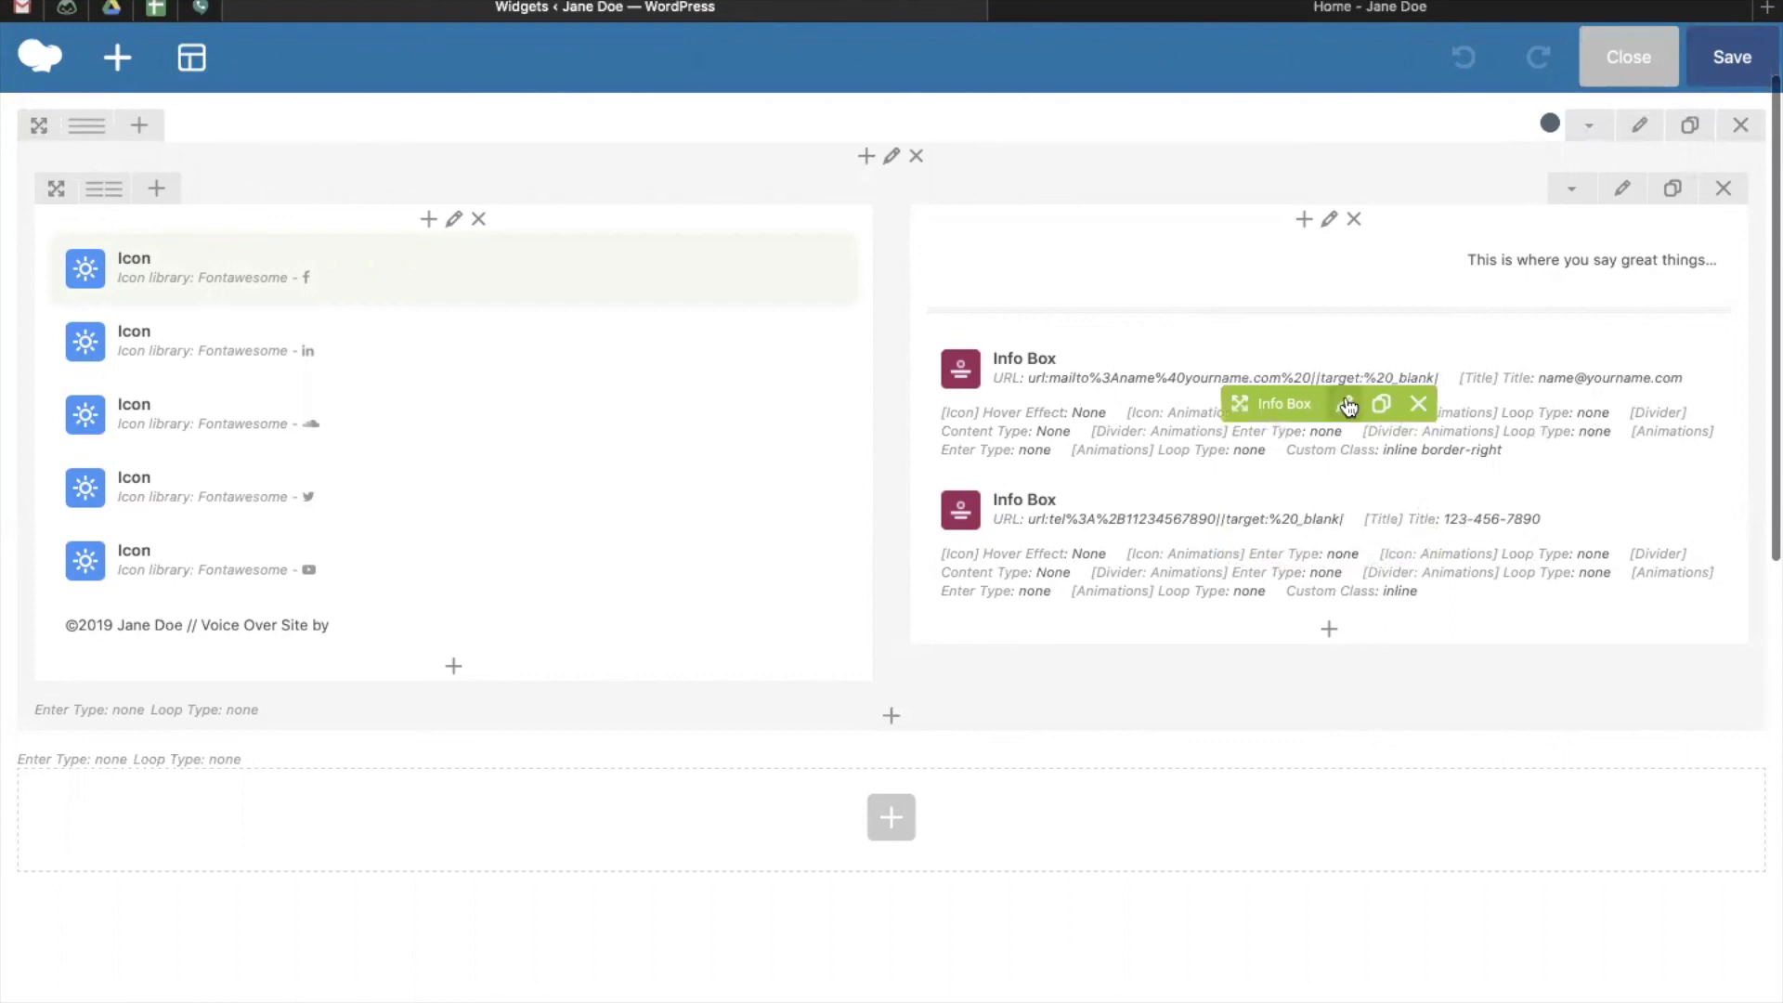
- Open the settings of the footer's email Info Box, turn off Easy Mode and examine its link URL
click(1346, 404)
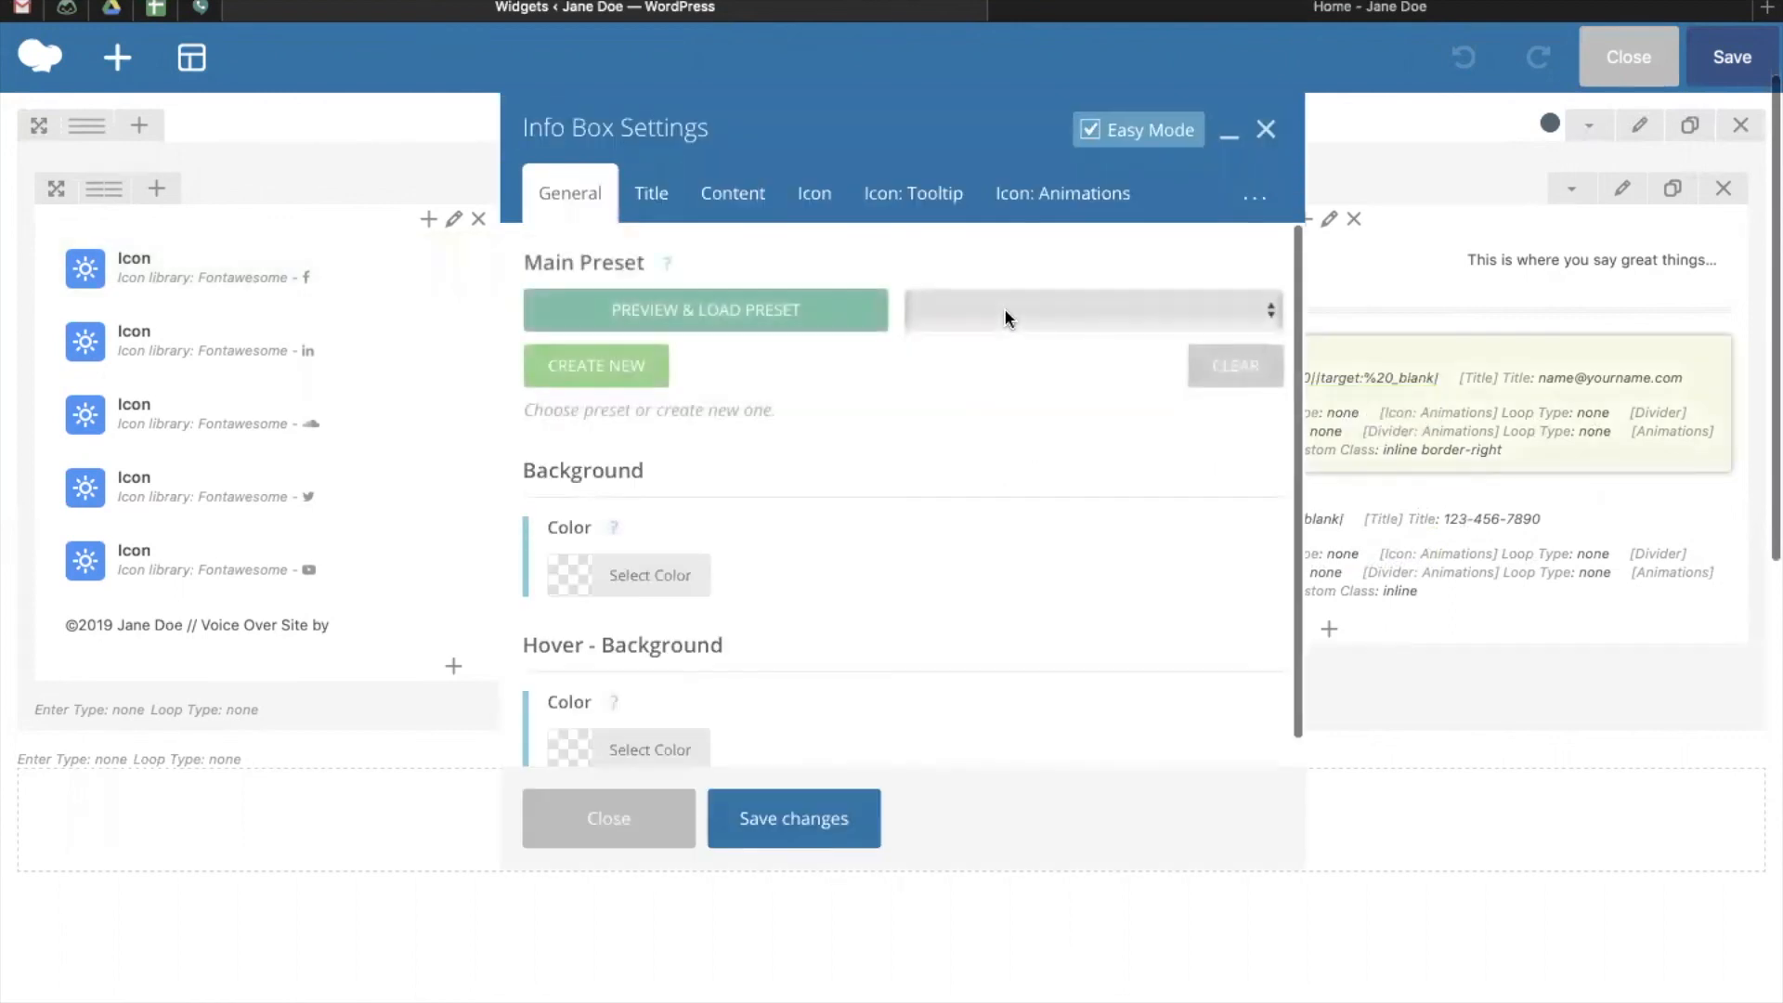
click(1093, 131)
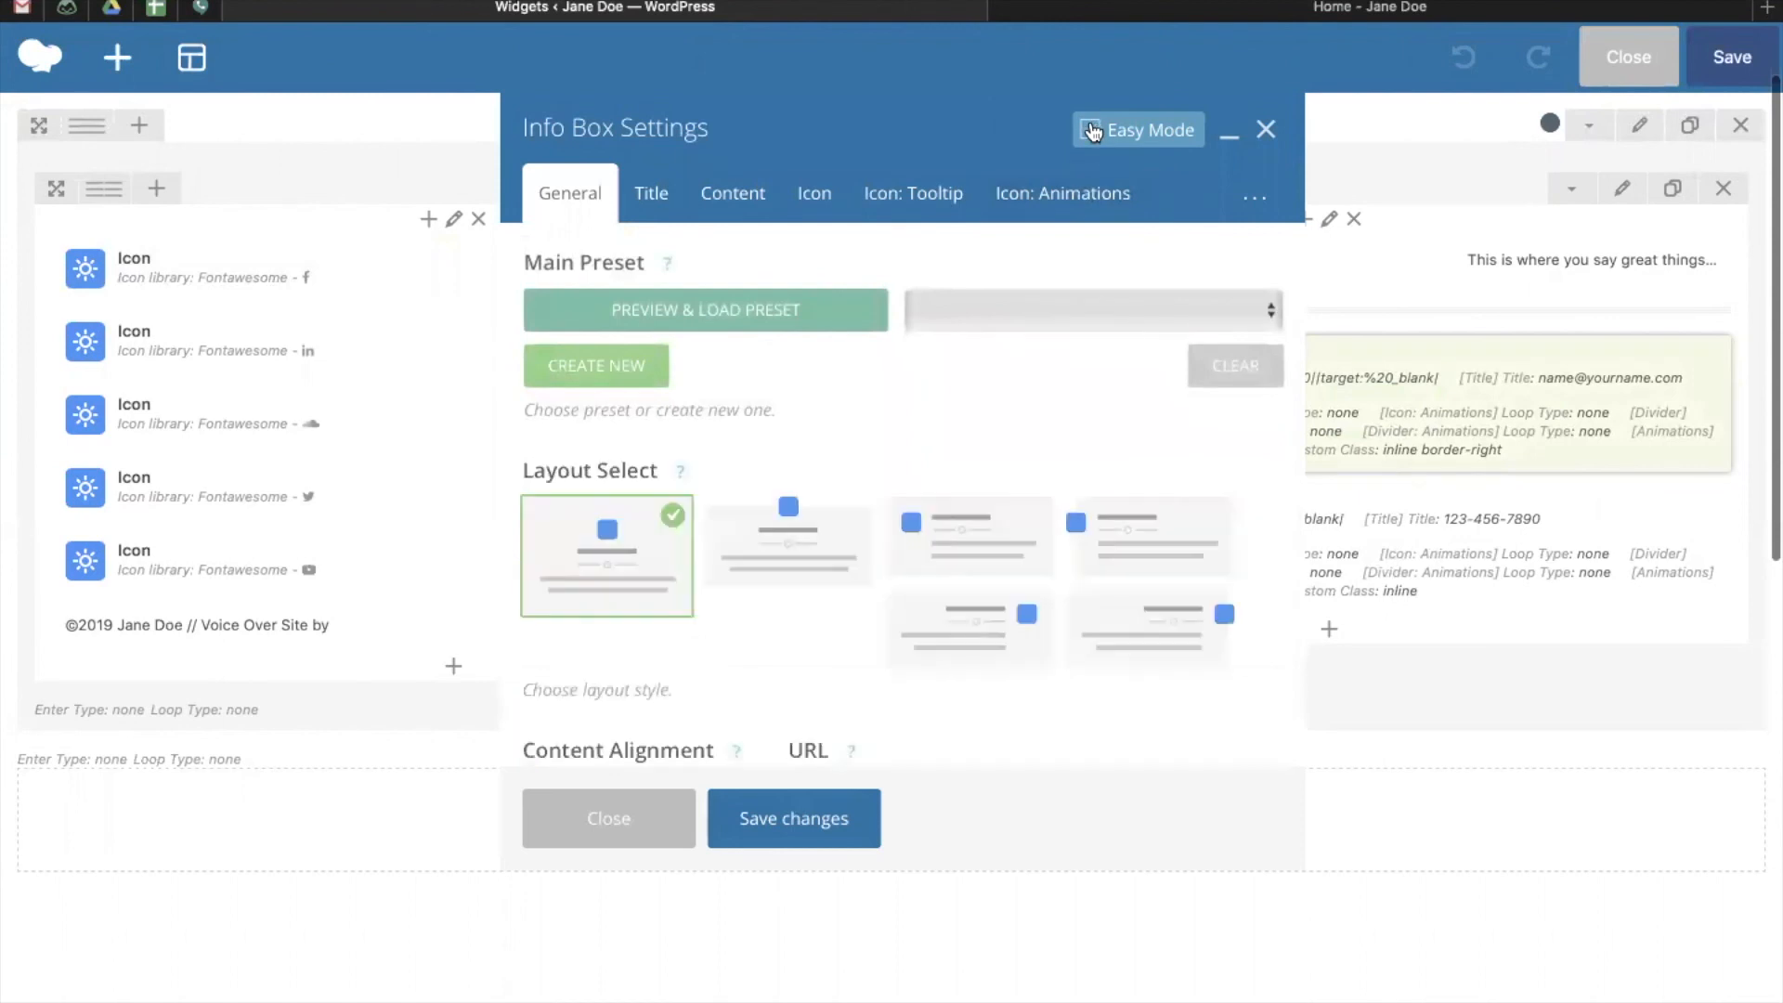
scroll(776, 408, down, 3)
scroll(773, 408, down, 1)
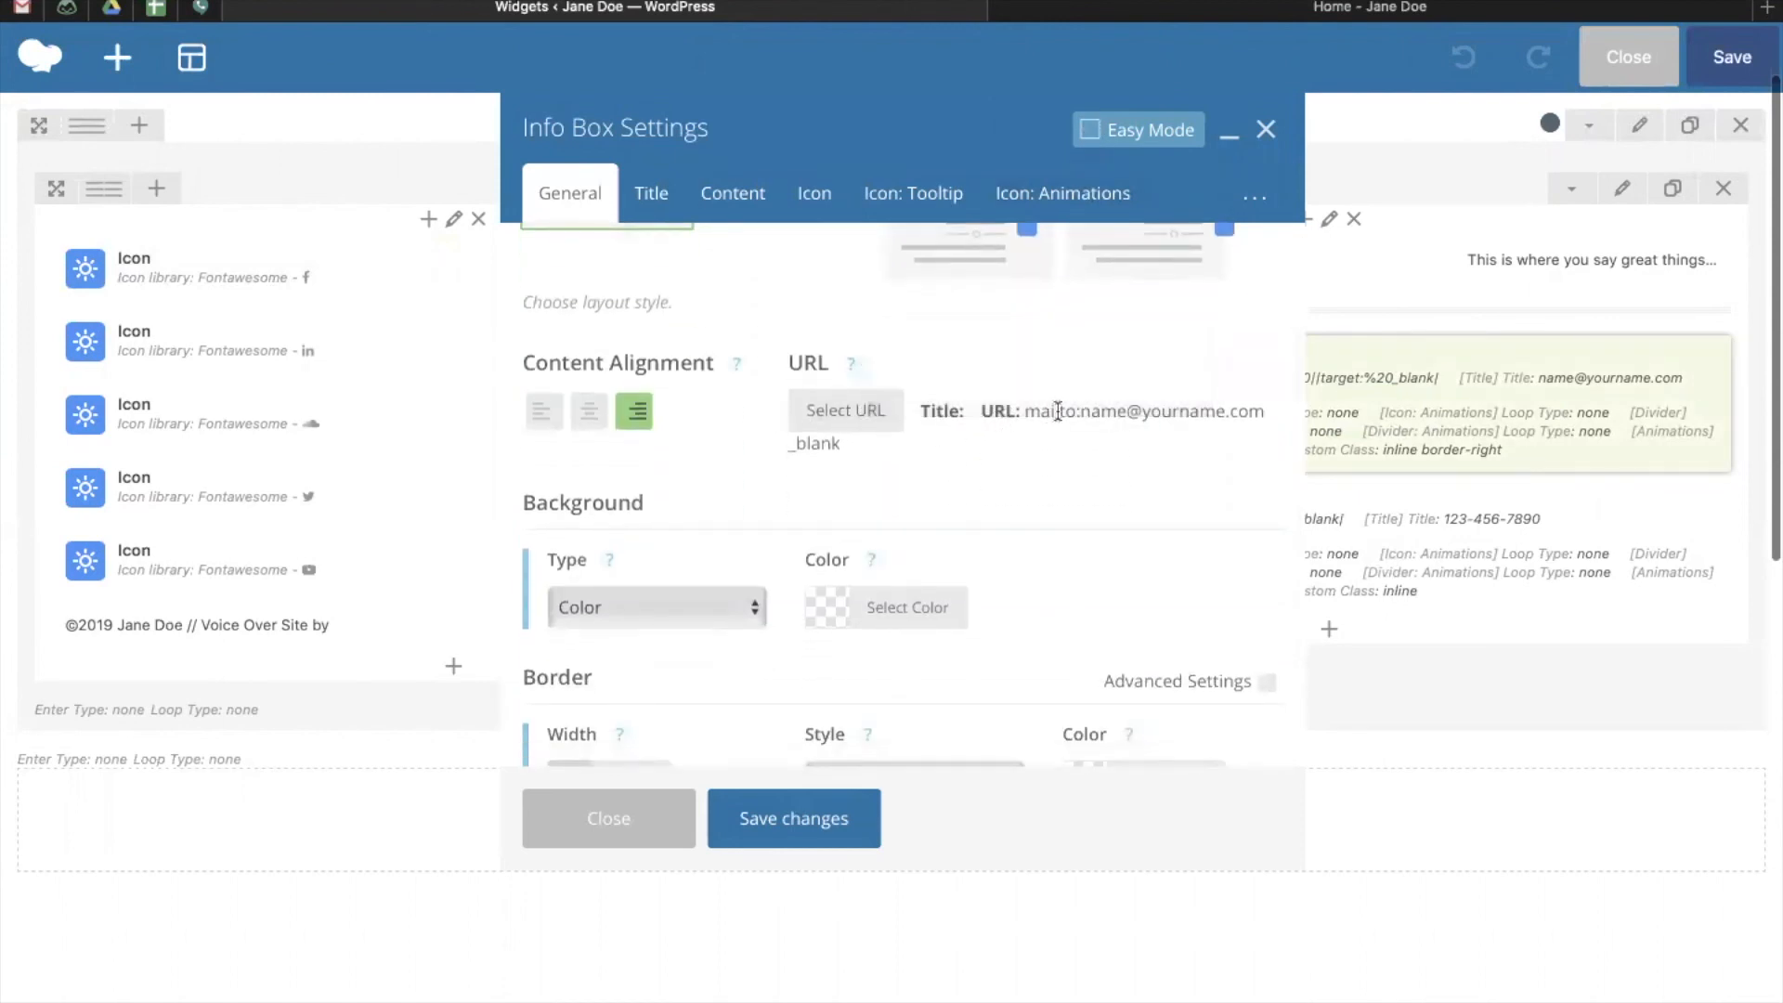
- Examine the email Info Box's title text, save the Info Box settings and save the footer widget content
click(654, 195)
scroll(658, 492, down, 4)
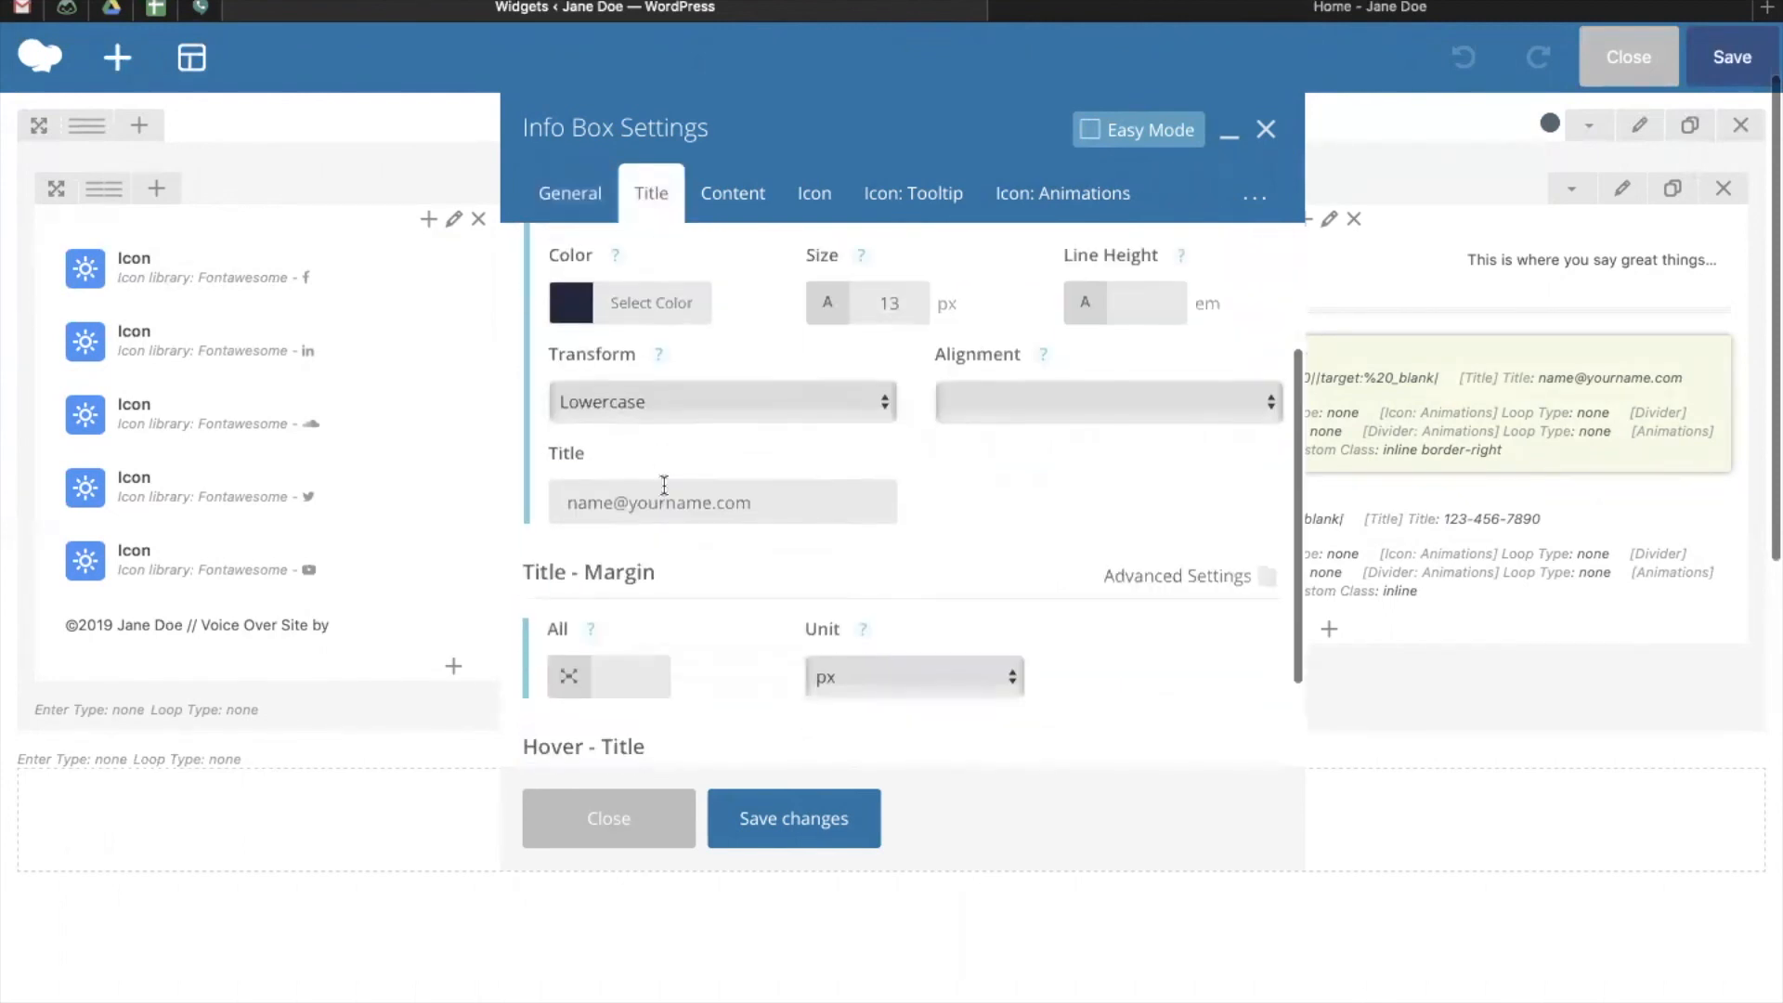
drag(568, 501, 766, 493)
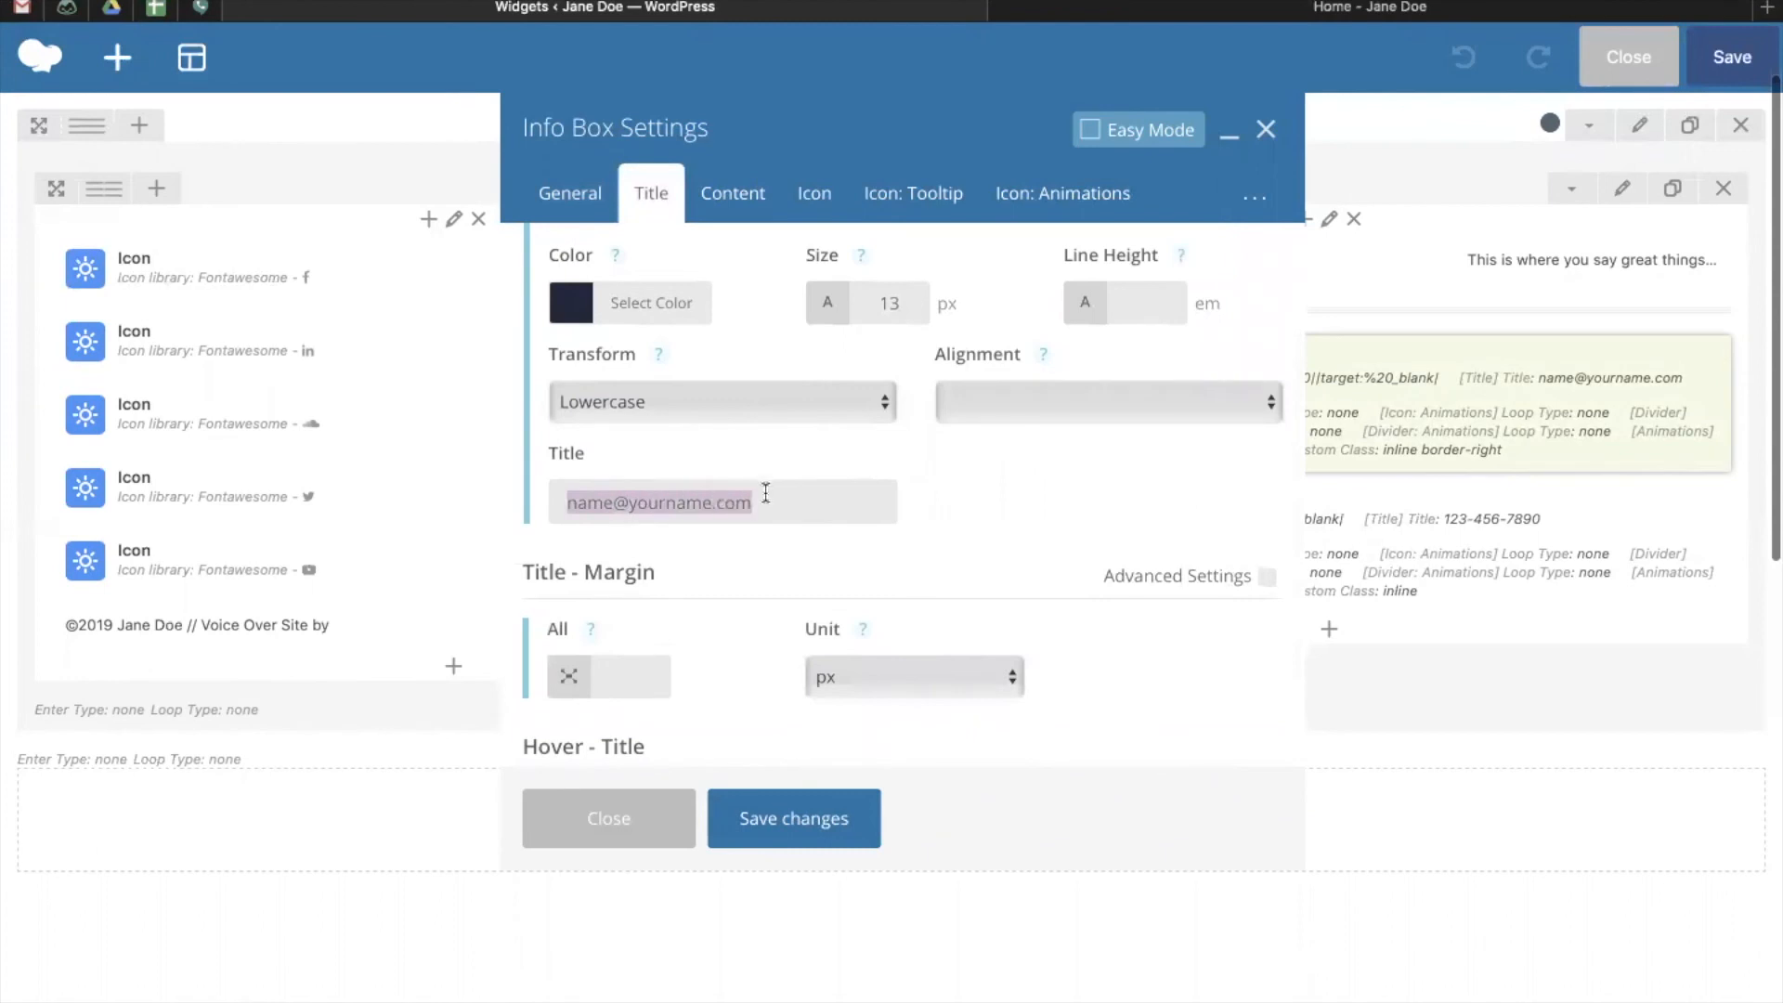
click(759, 821)
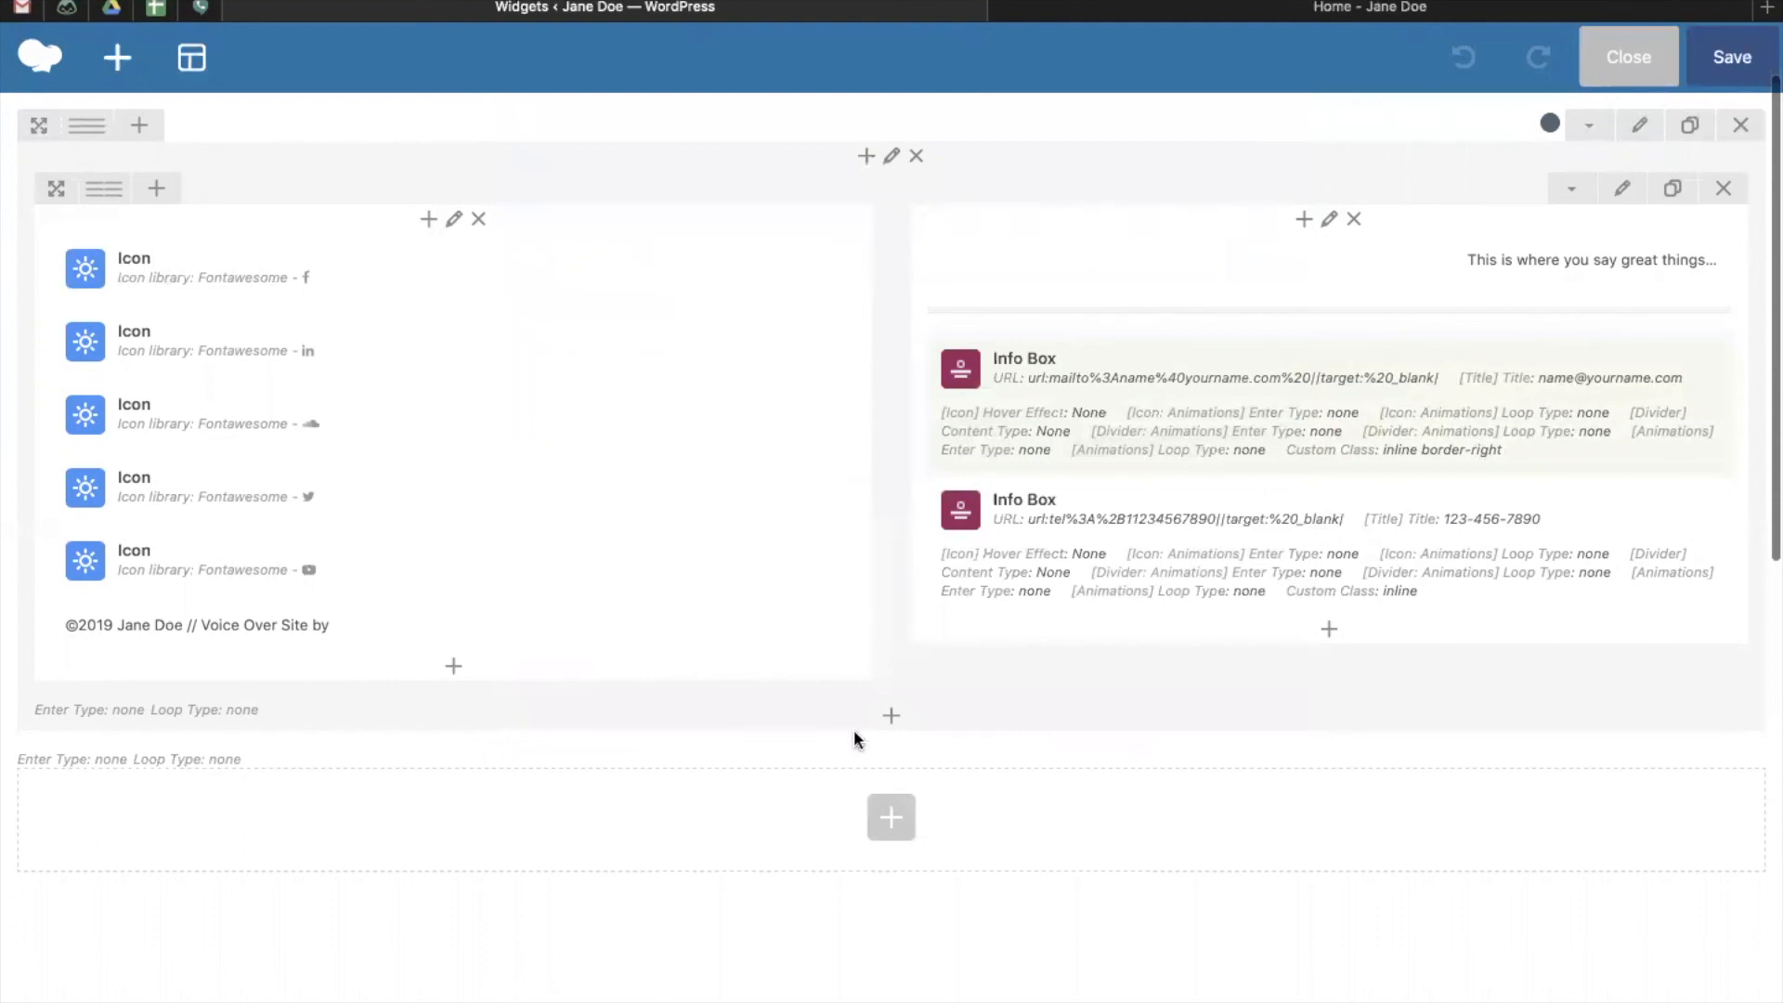
click(1718, 62)
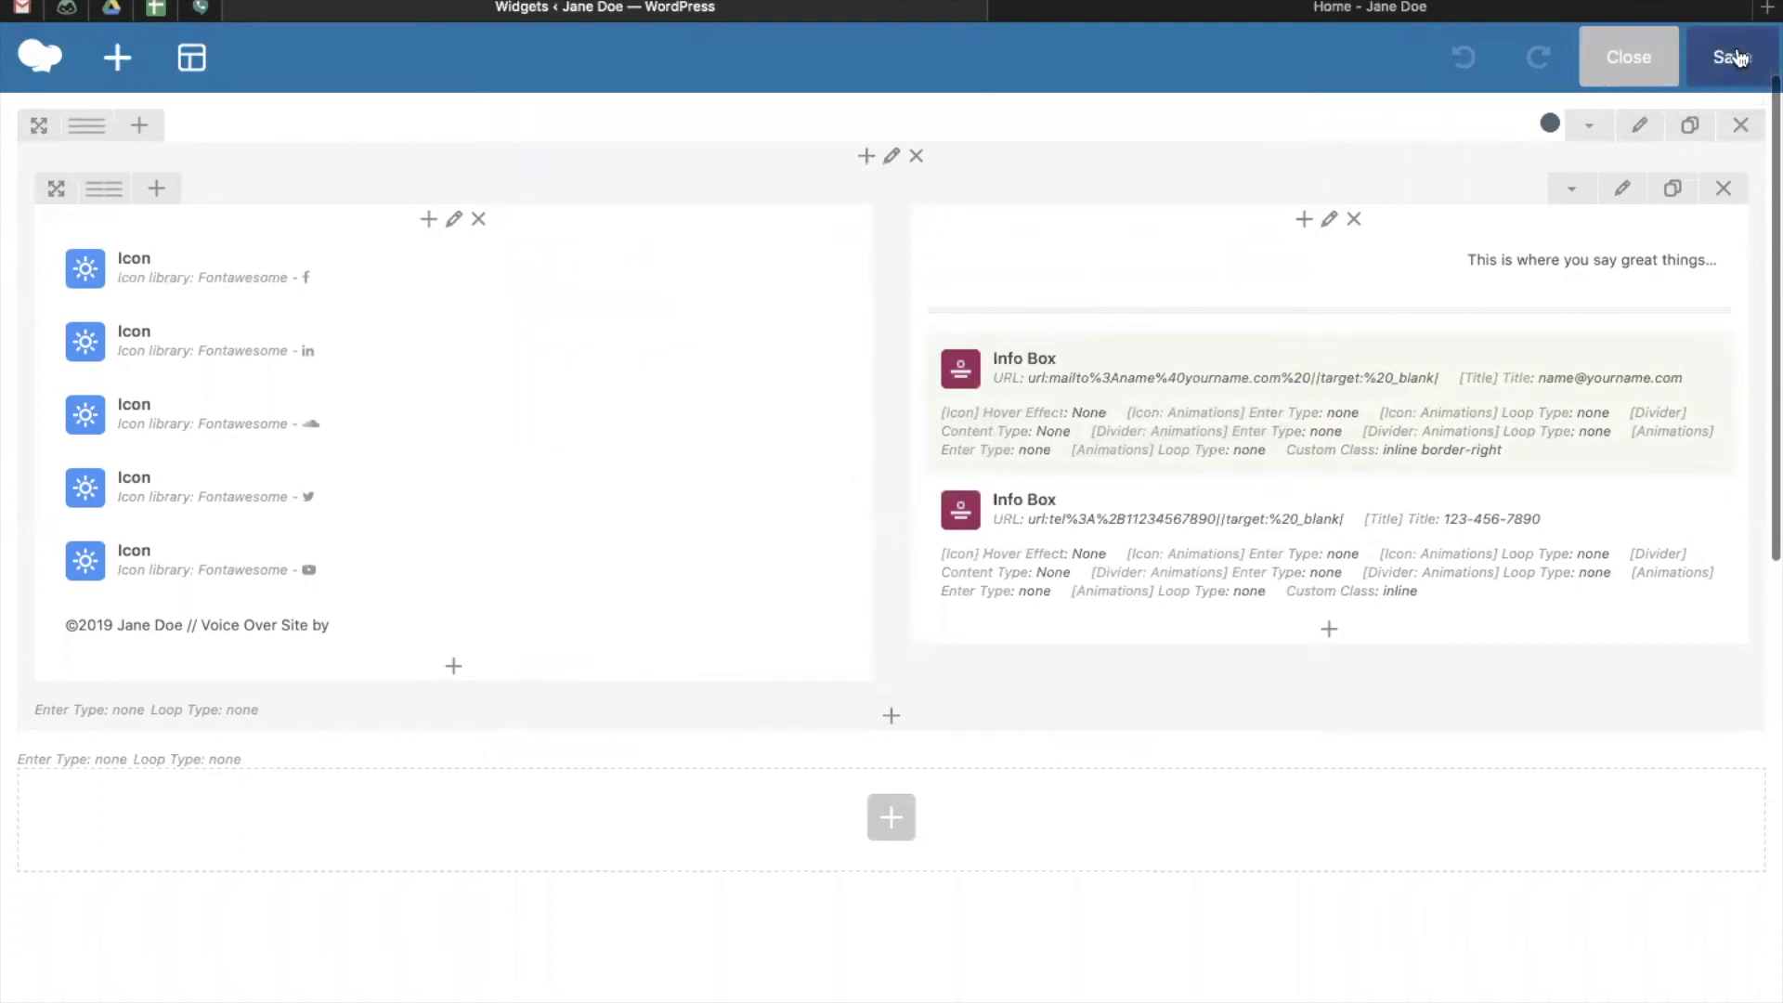